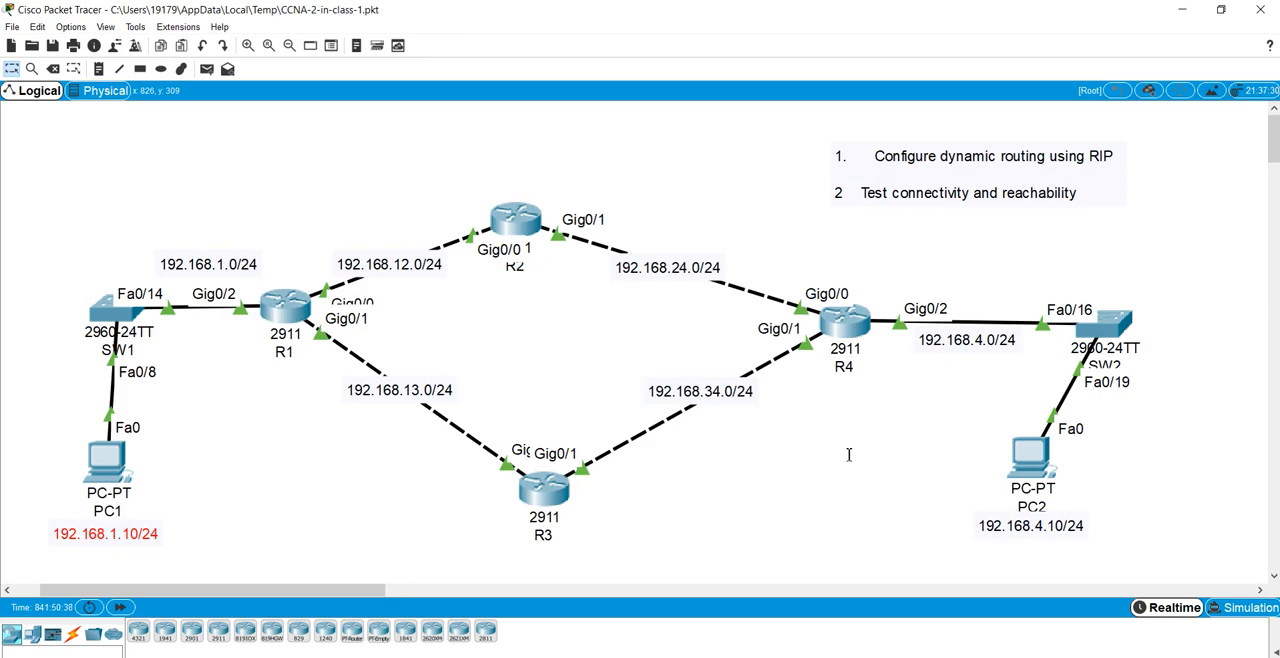
Step: Open the command prompt on PC1
{"action": "left_click", "coordinate": [130, 464]}
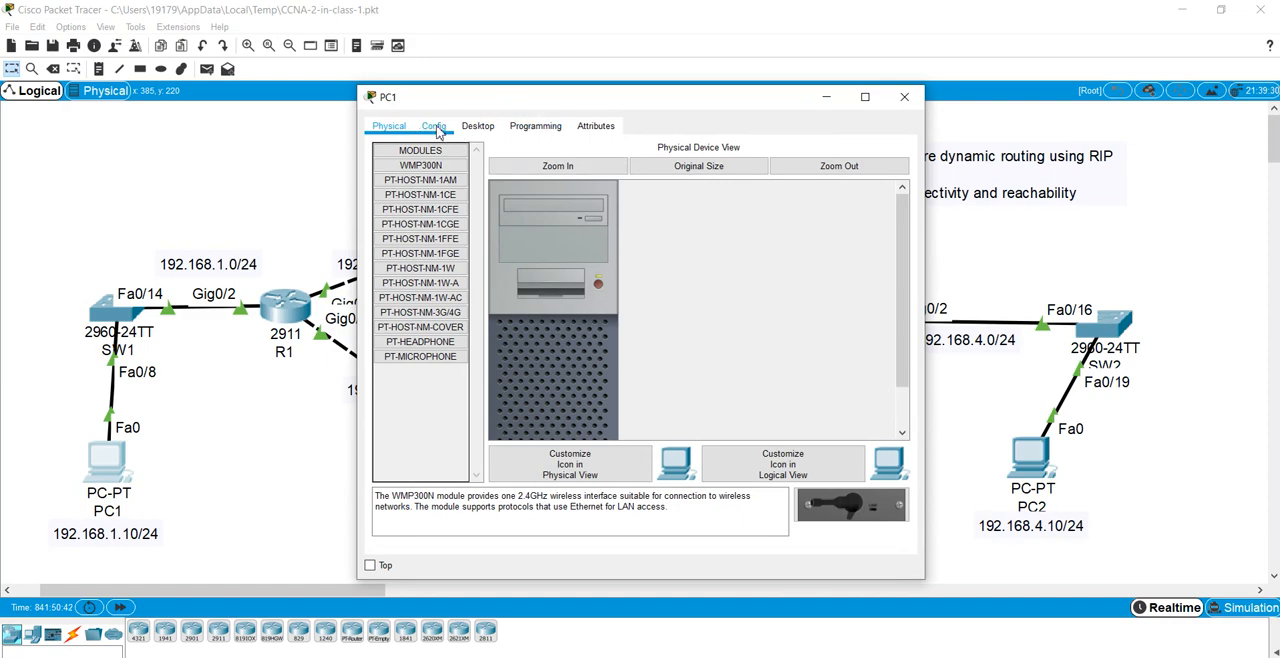
{"action": "left_click", "coordinate": [477, 126]}
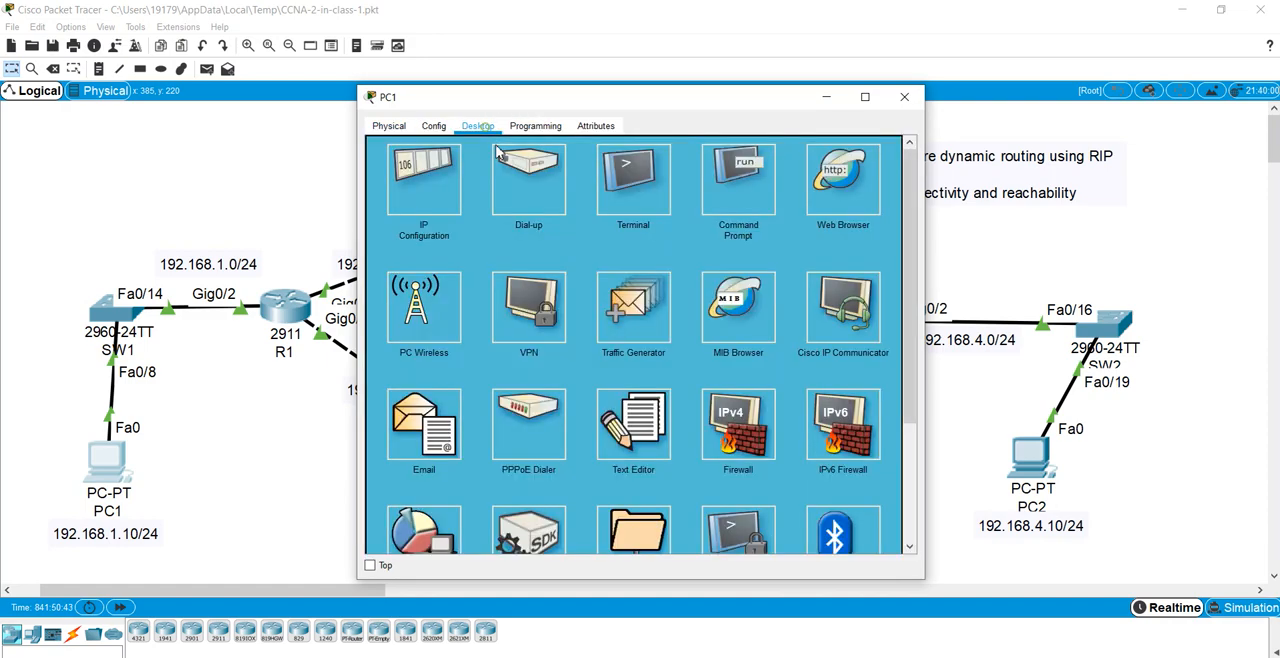
{"action": "left_click", "coordinate": [759, 195]}
{"action": "scroll", "coordinate": [631, 369], "scroll_direction": "down", "scroll_amount": 7}
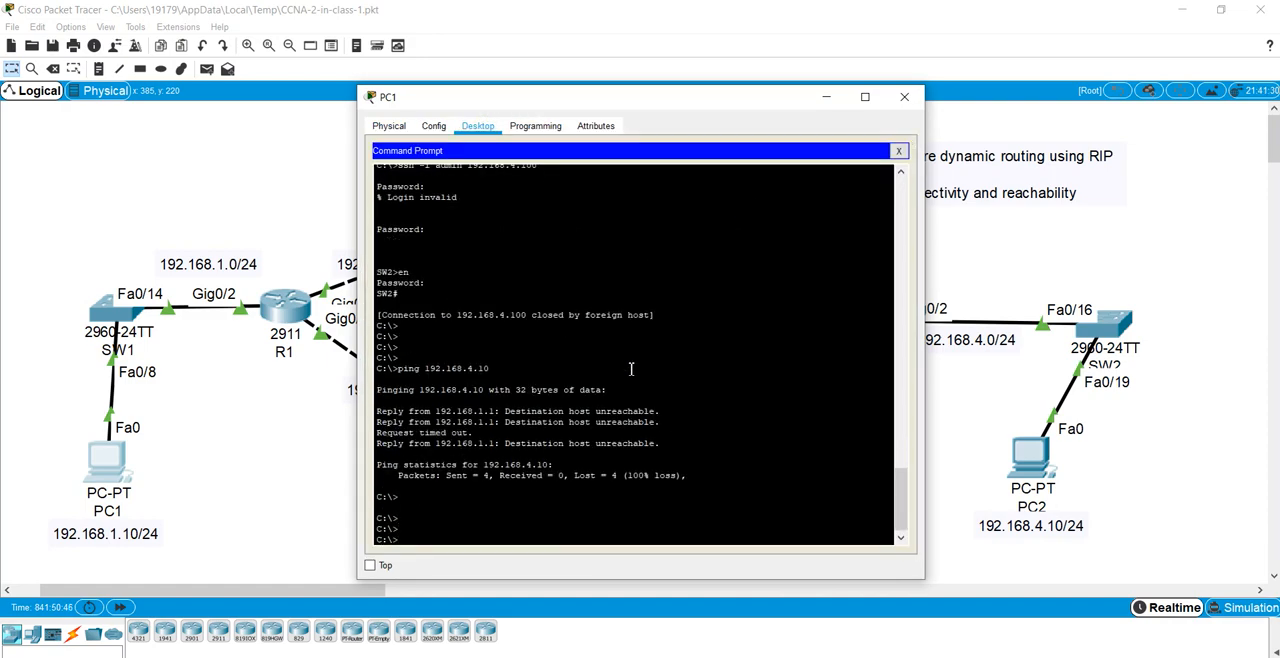
Step: Ping 192.168.4.10 from PC1 to test reachability of PC2, examine the replies, and close PC1's window
{"action": "type", "text": "ping"}
{"action": "left_click_drag", "start_coordinate": [608, 92], "coordinate": [515, 65]}
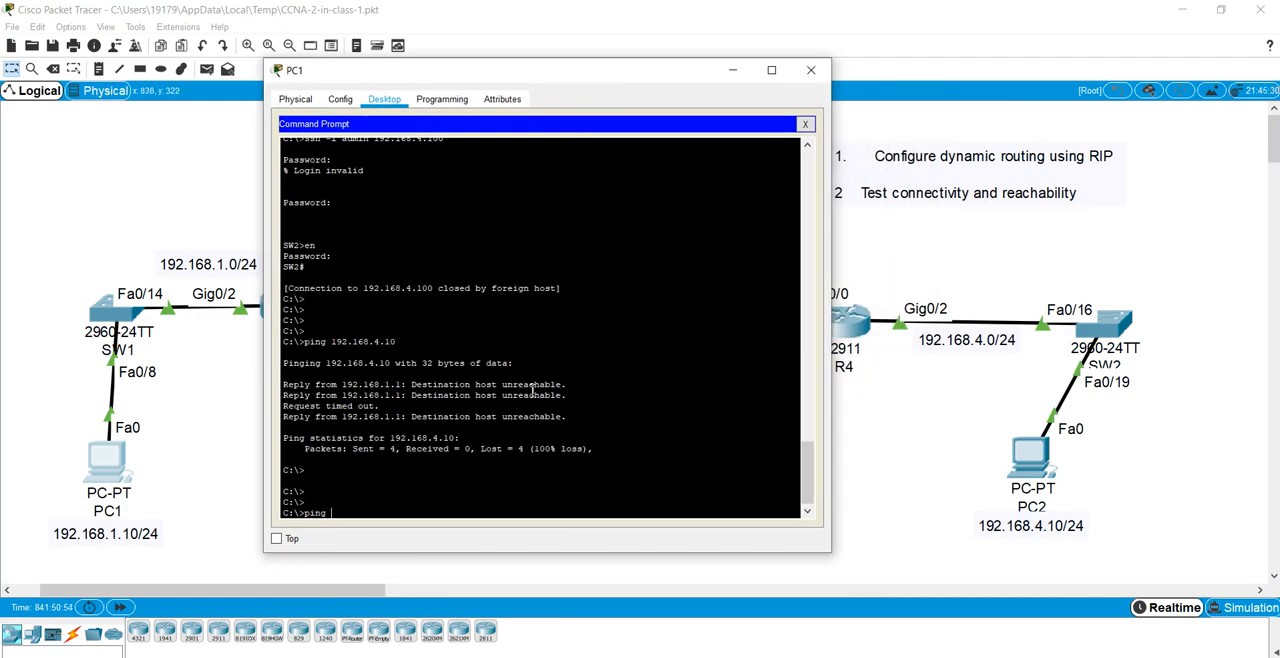
{"action": "type", "text": "192.168.4.10"}
{"action": "key", "text": "Return"}
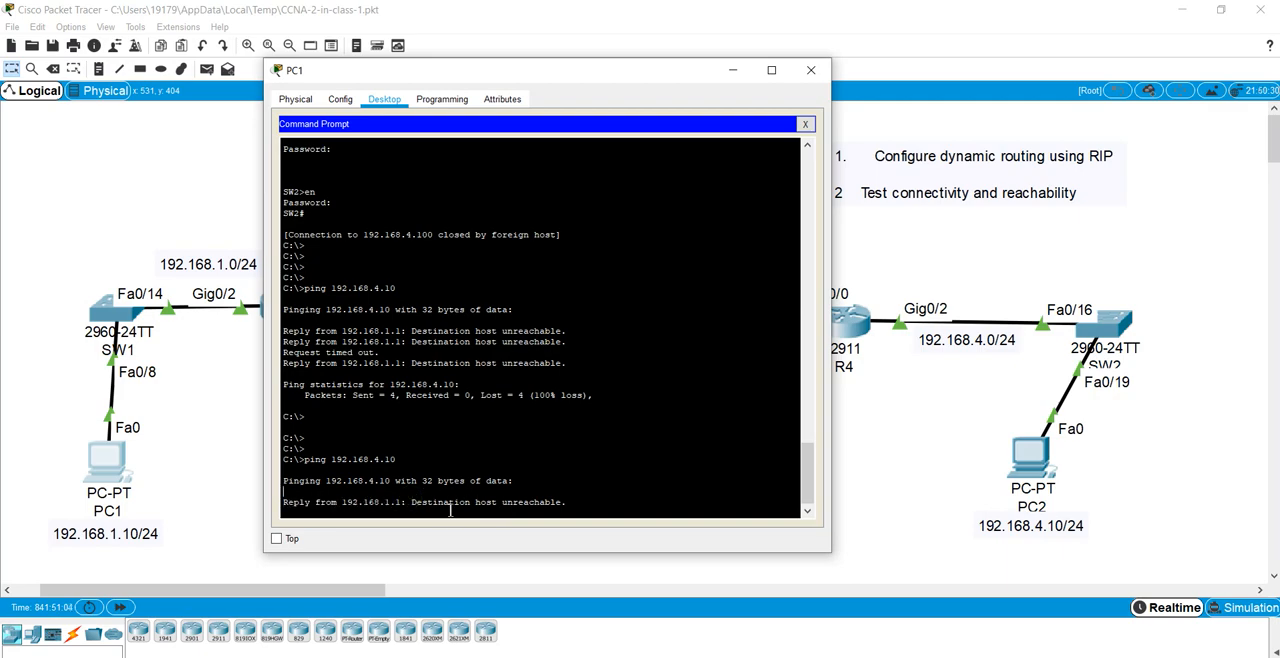
{"action": "left_click_drag", "start_coordinate": [412, 502], "coordinate": [566, 504]}
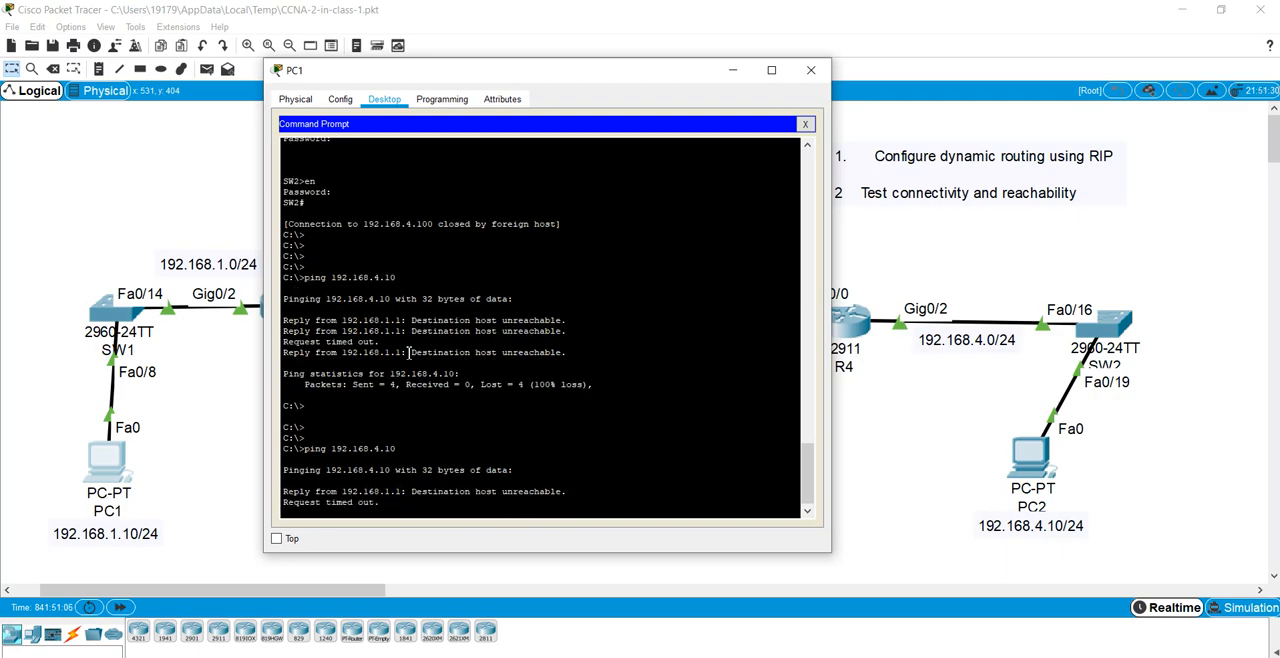
{"action": "left_click_drag", "start_coordinate": [390, 81], "coordinate": [619, 78]}
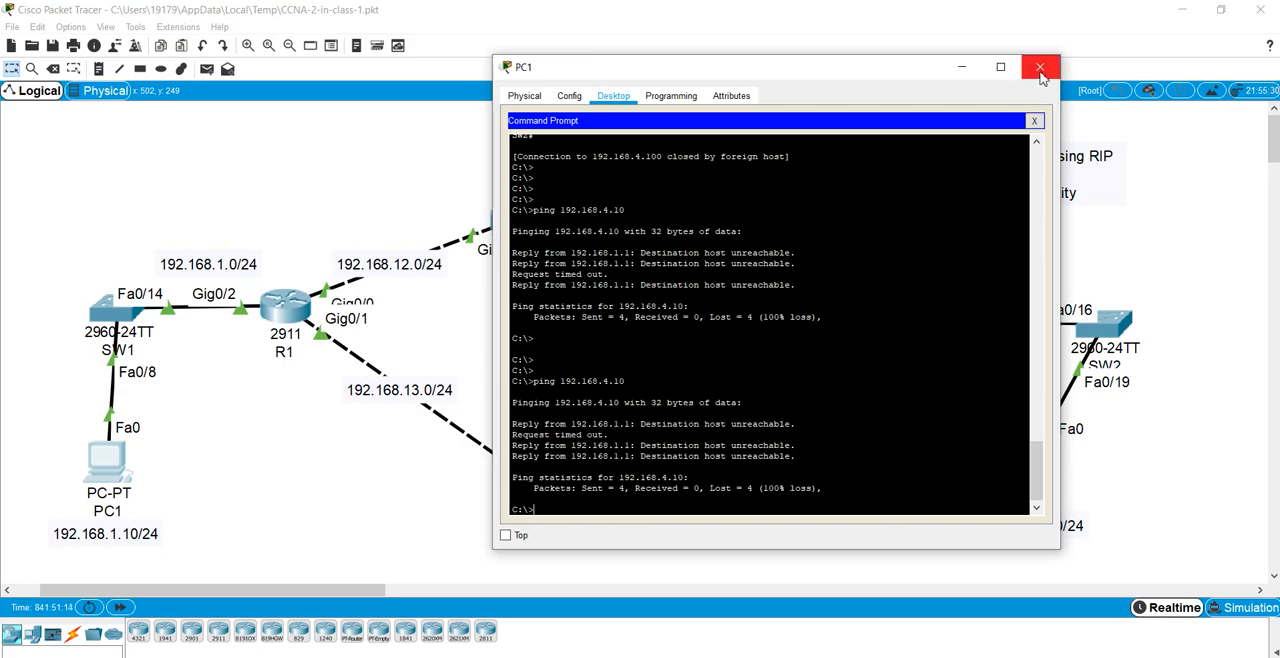
{"action": "left_click", "coordinate": [1040, 70]}
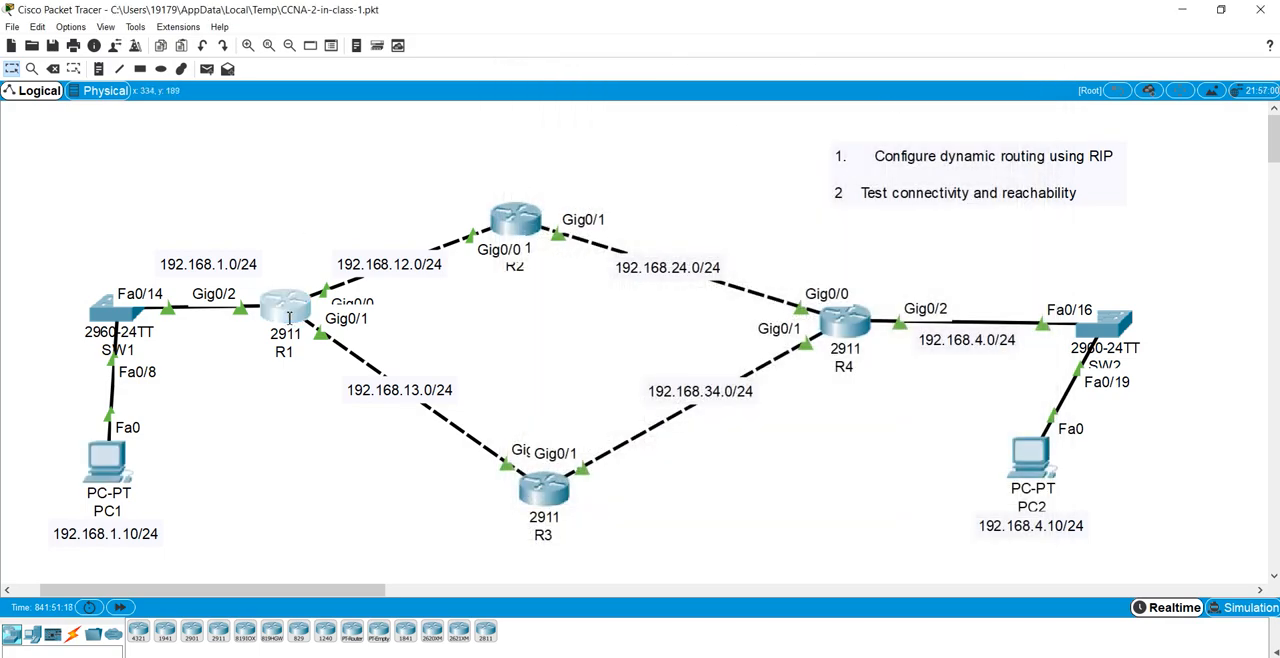
Step: Open R1's command line and enter privileged EXEC mode with the enable password
{"action": "left_click", "coordinate": [285, 305]}
{"action": "key", "text": "Return"}
{"action": "key", "text": "Return"}
{"action": "key", "text": "Return"}
{"action": "key", "text": "Return"}
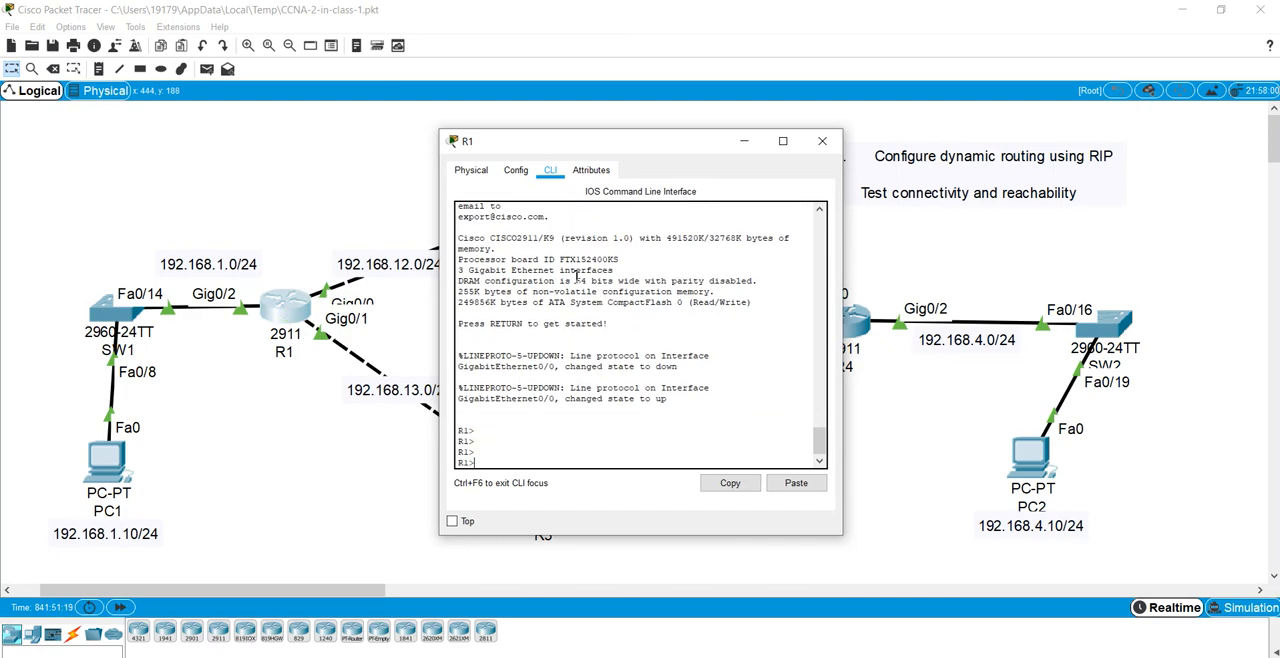
{"action": "type", "text": "en"}
{"action": "key", "text": "Return"}
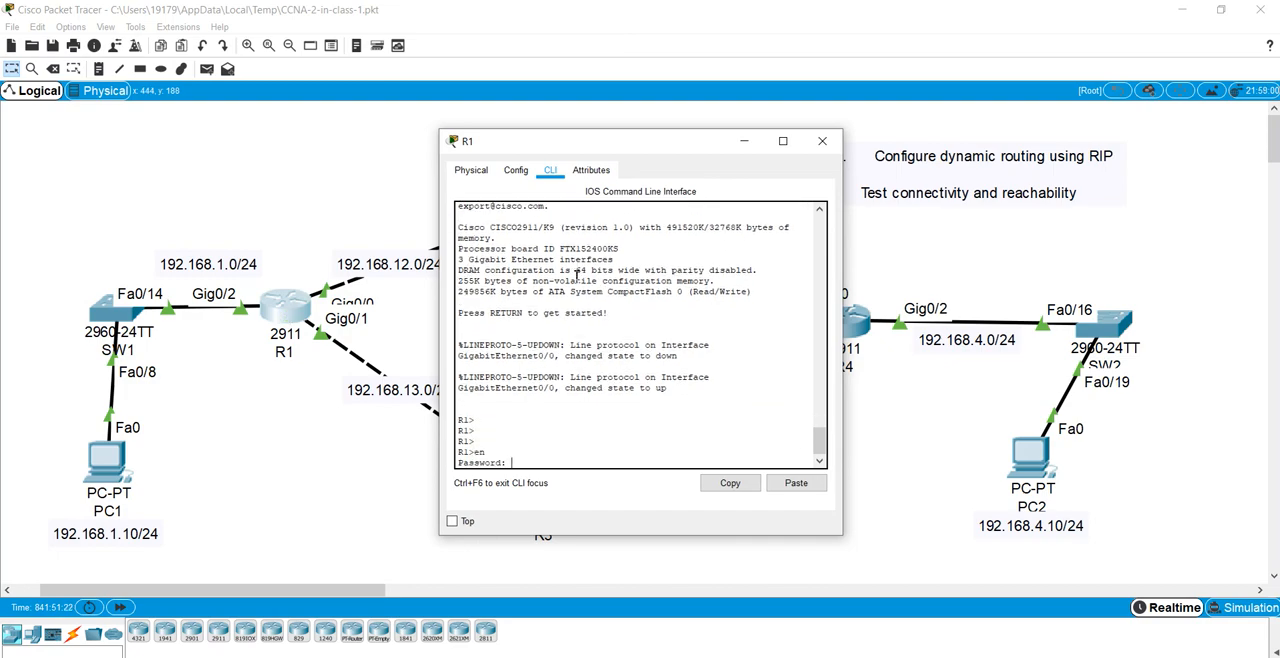
{"action": "key", "text": "Return"}
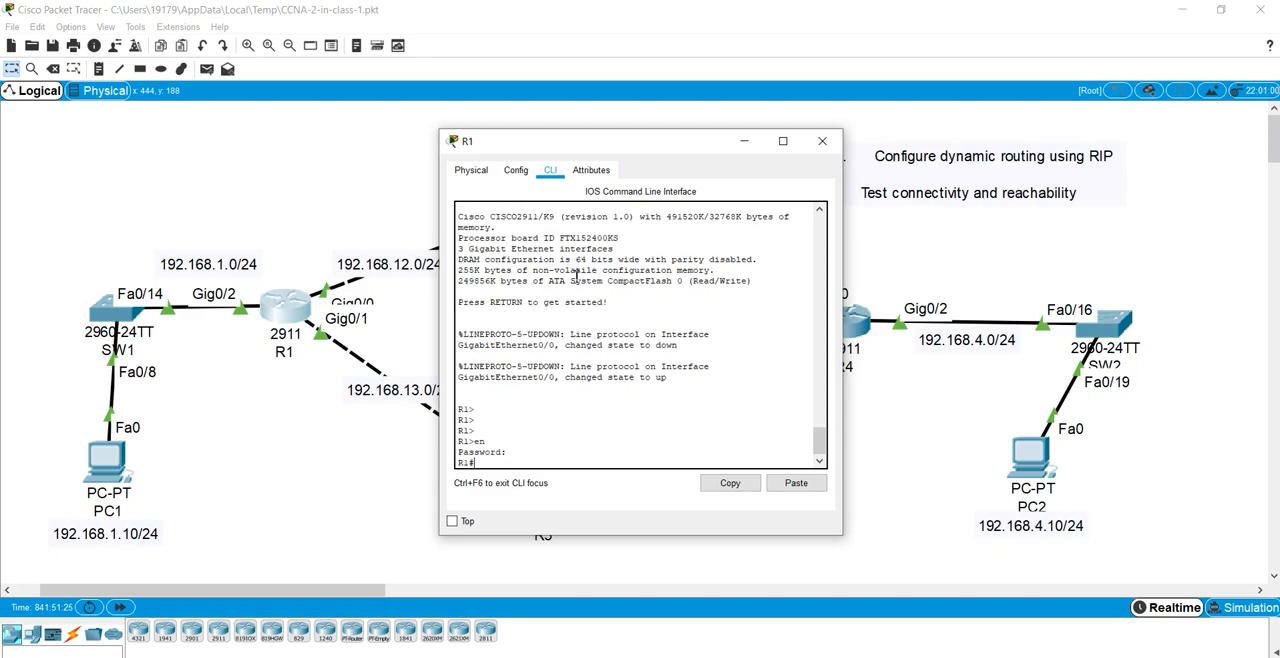
Step: Display R1's IP routing table and compare its gateway line and directly connected routes with the networks in the topology
{"action": "type", "text": "show ip route"}
{"action": "key", "text": "Return"}
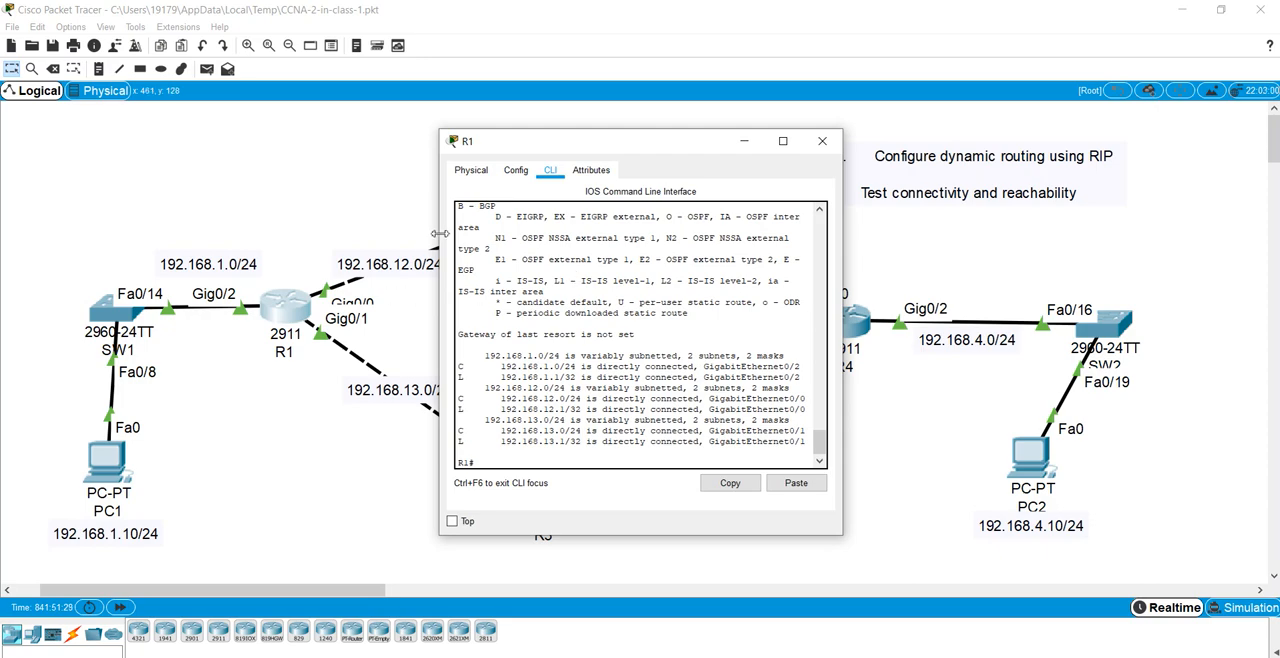
{"action": "left_click_drag", "start_coordinate": [459, 334], "coordinate": [646, 333]}
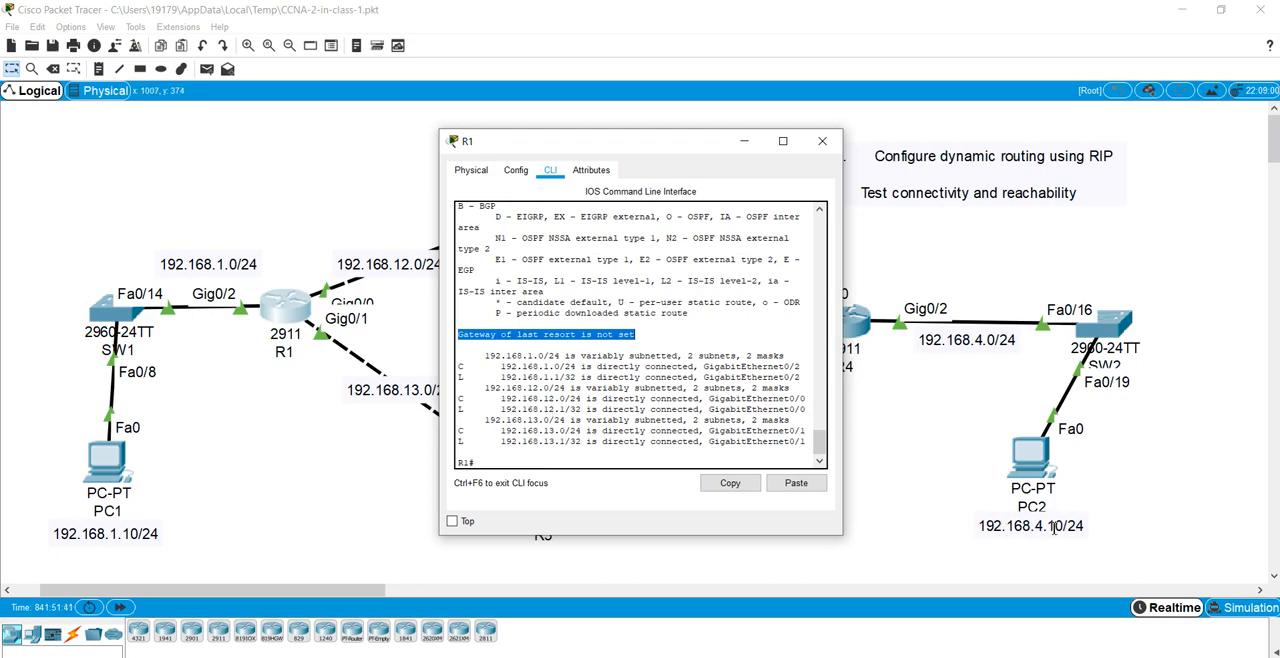
{"action": "left_click_drag", "start_coordinate": [486, 356], "coordinate": [676, 367]}
{"action": "left_click", "coordinate": [604, 375]}
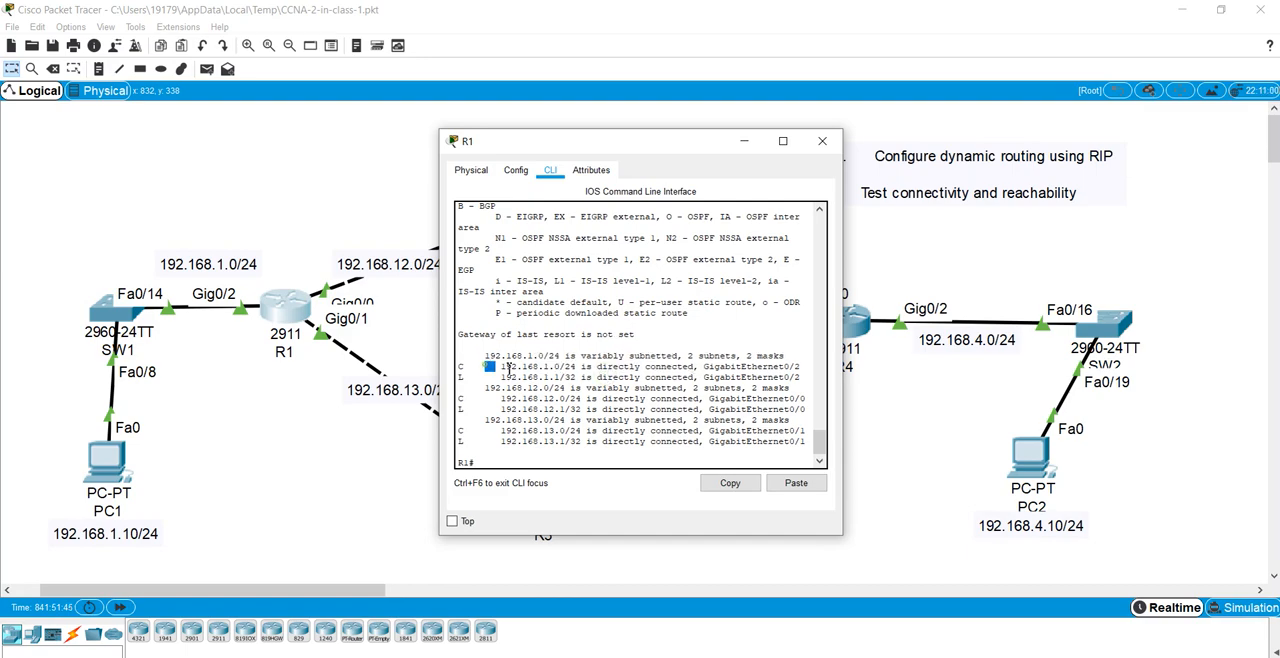
{"action": "left_click_drag", "start_coordinate": [486, 366], "coordinate": [805, 451]}
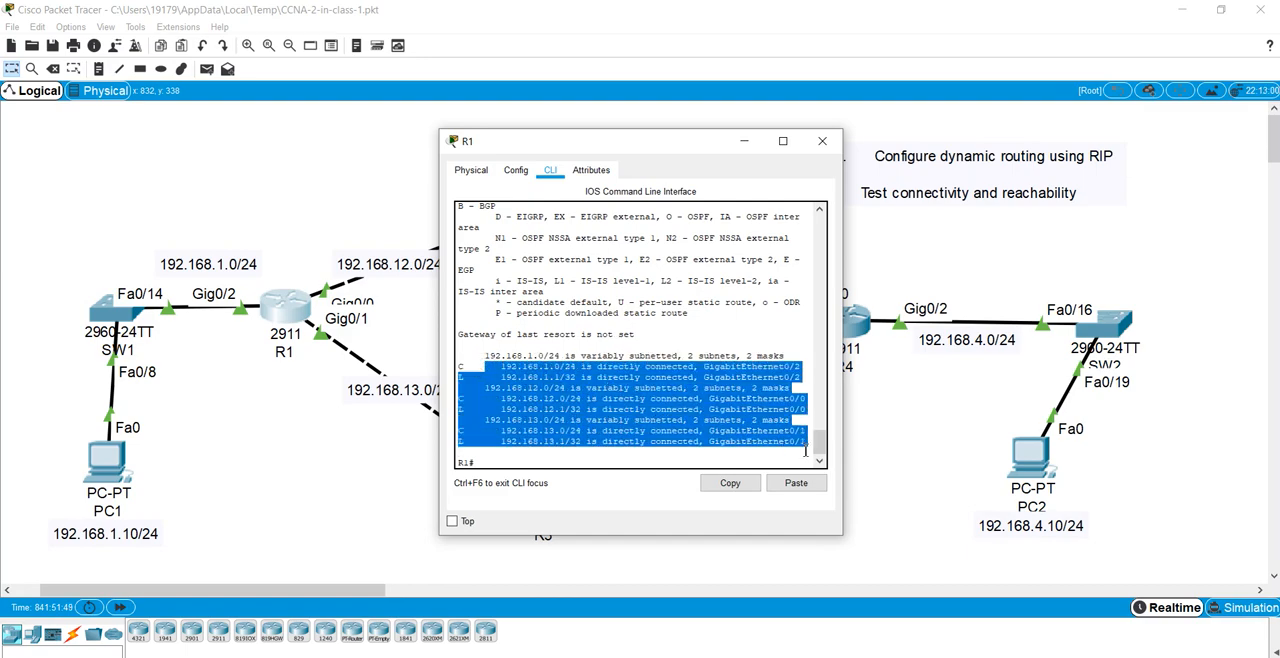
{"action": "left_click", "coordinate": [458, 366], "text": "shift"}
{"action": "left_click_drag", "start_coordinate": [625, 142], "coordinate": [626, 149]}
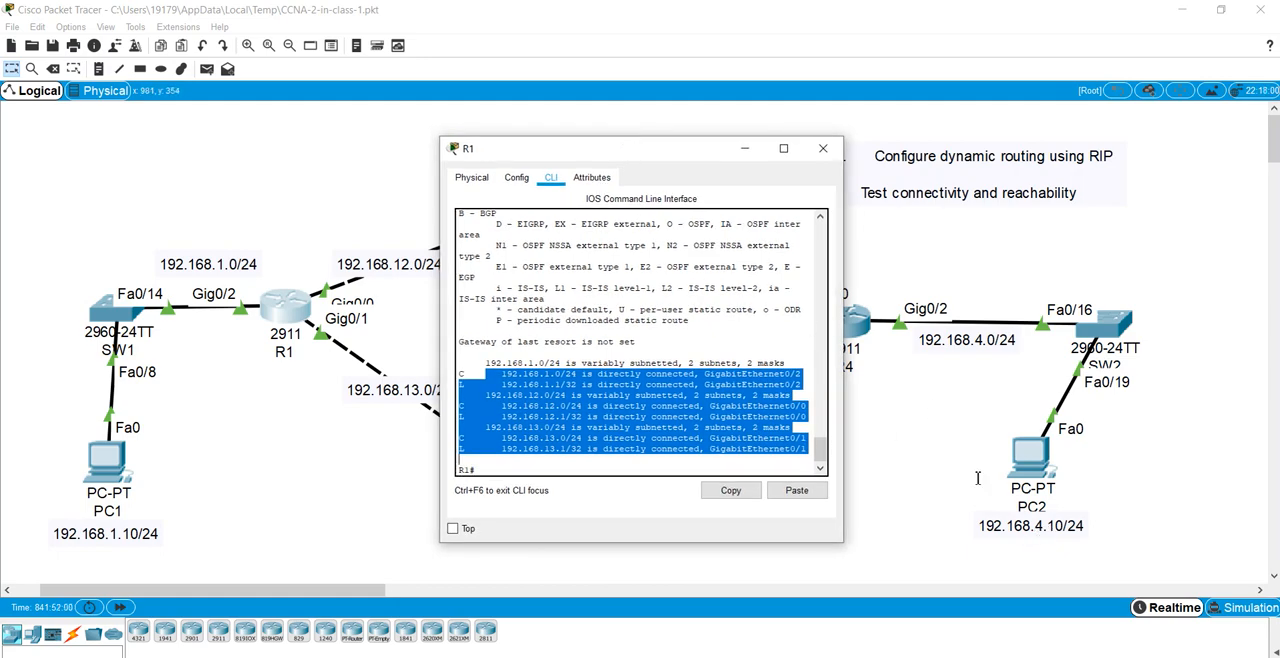
{"action": "left_click_drag", "start_coordinate": [634, 150], "coordinate": [701, 133]}
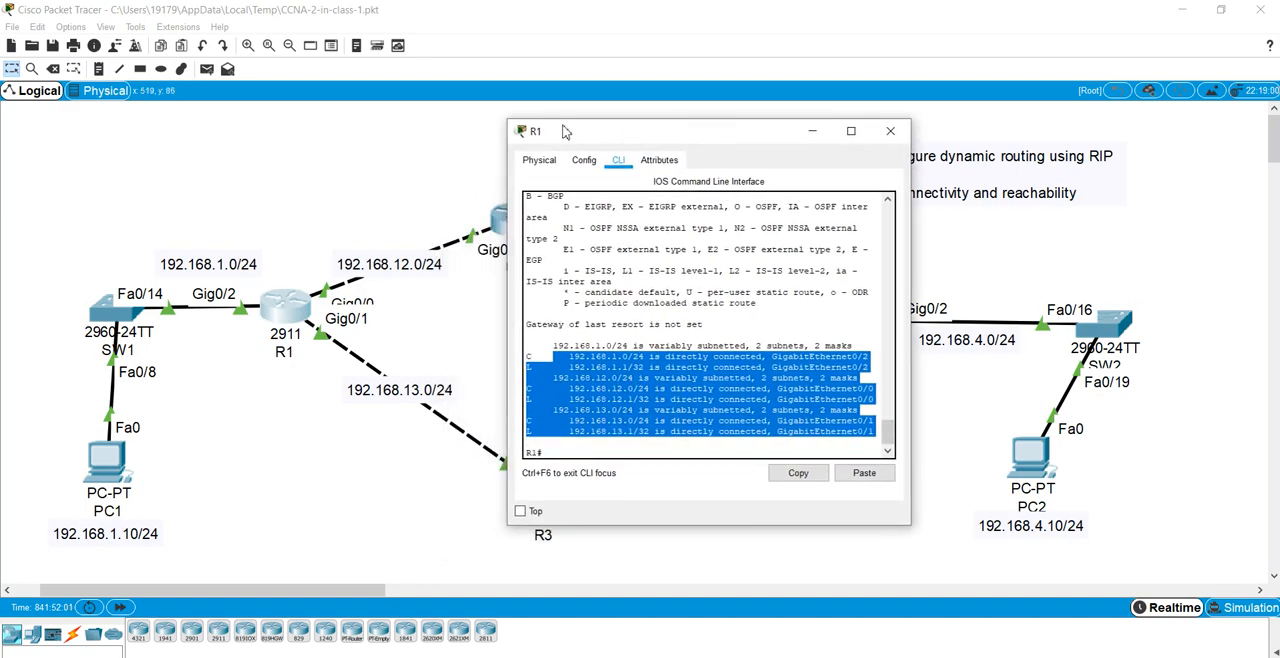
{"action": "left_click_drag", "start_coordinate": [565, 132], "coordinate": [513, 311]}
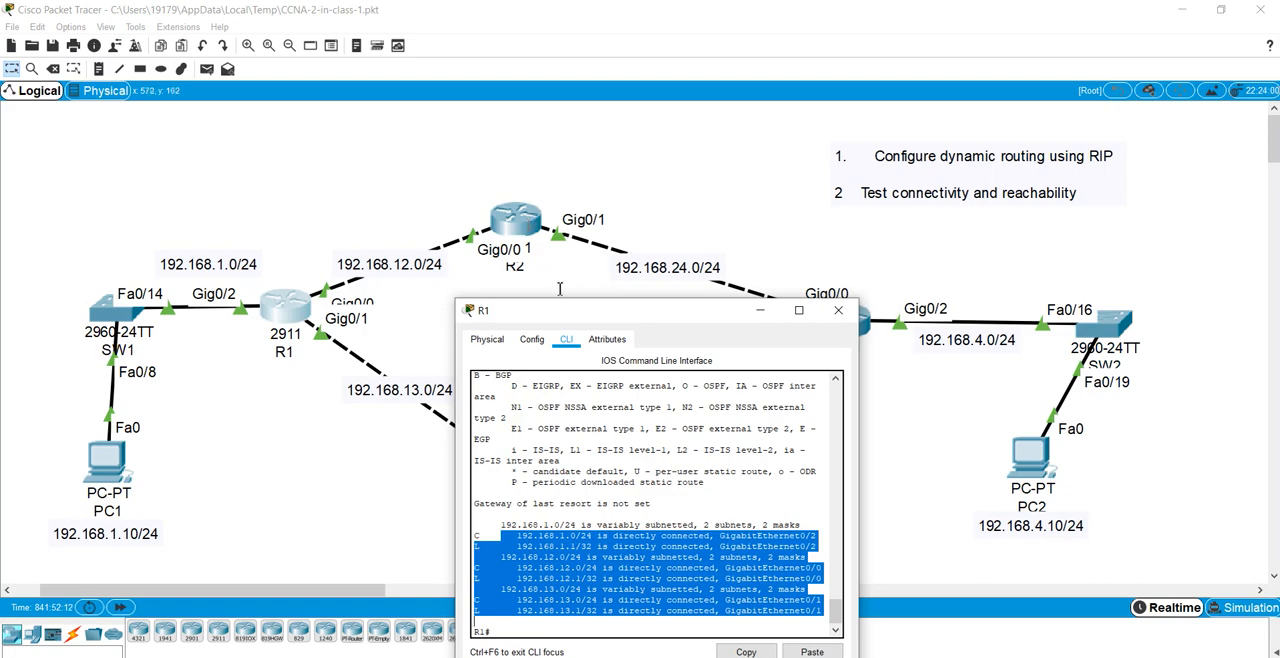
{"action": "left_click_drag", "start_coordinate": [552, 310], "coordinate": [704, 272]}
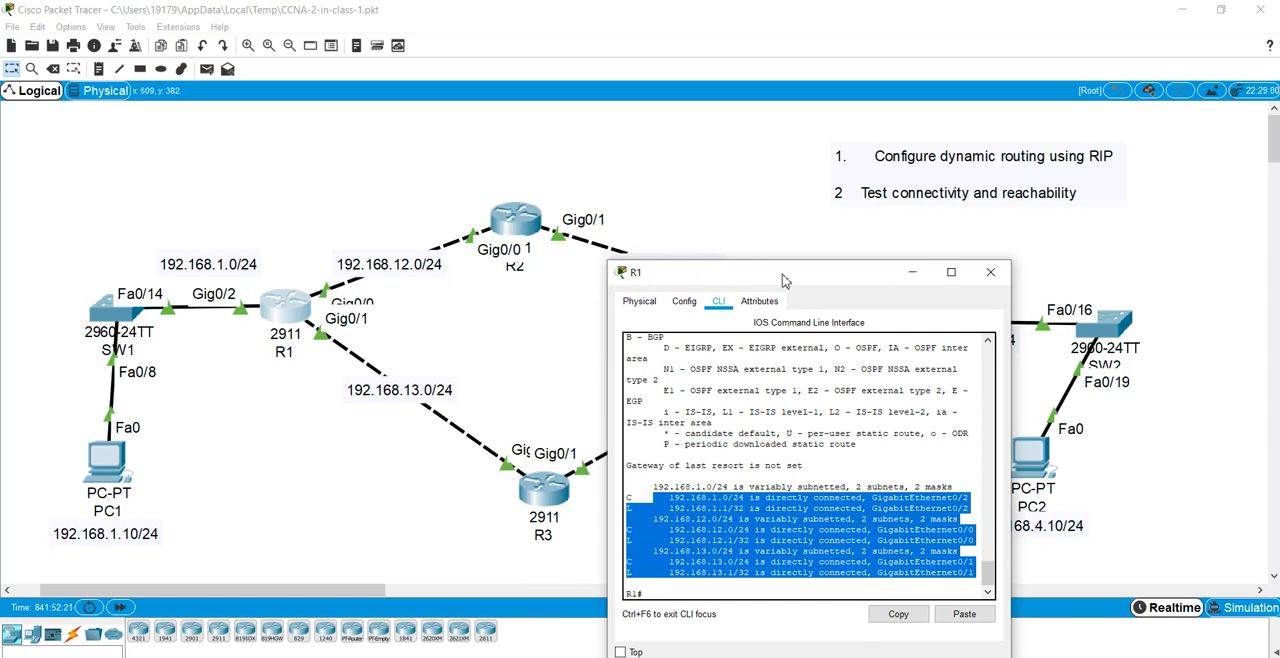
{"action": "left_click_drag", "start_coordinate": [784, 281], "coordinate": [753, 103]}
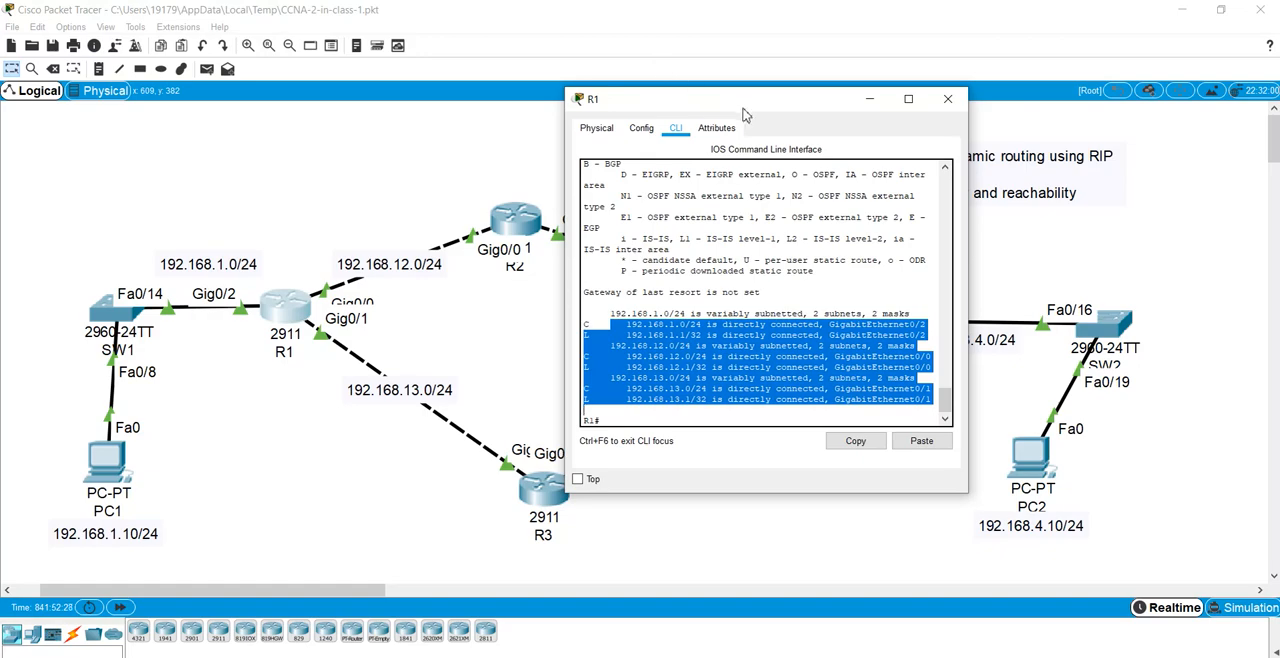
{"action": "left_click_drag", "start_coordinate": [745, 112], "coordinate": [716, 95]}
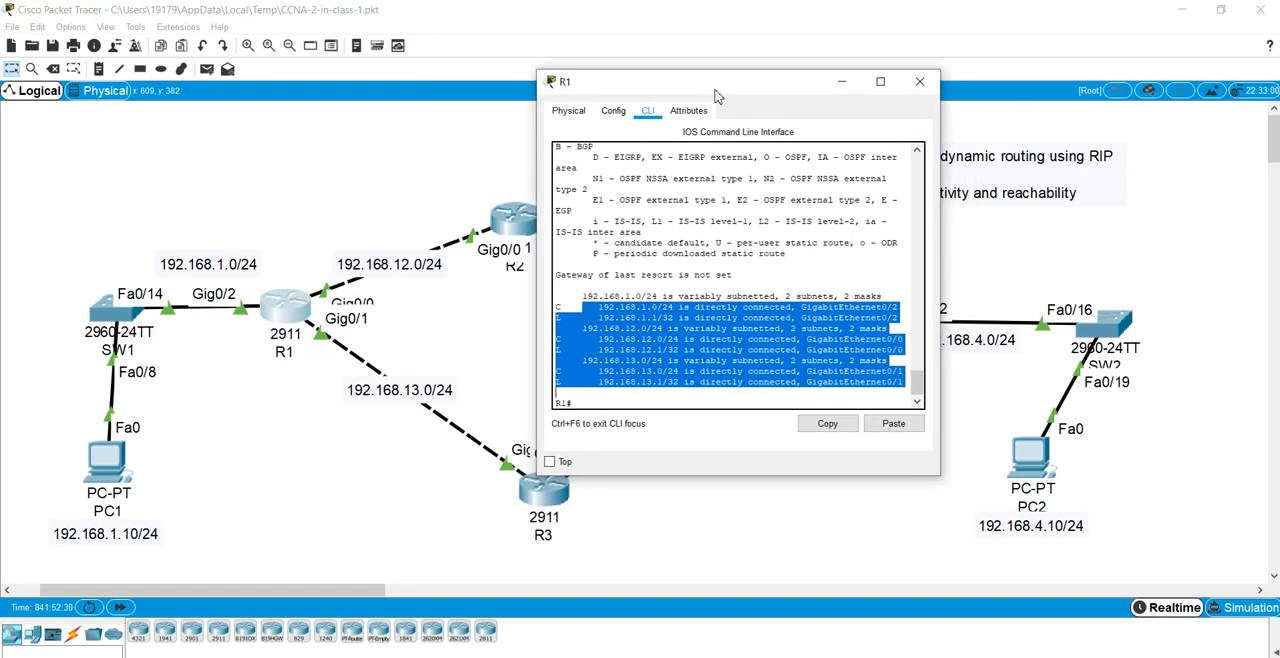
Step: Enter global configuration mode on R1 and start the RIP routing process with version 2
{"action": "left_click", "coordinate": [756, 250]}
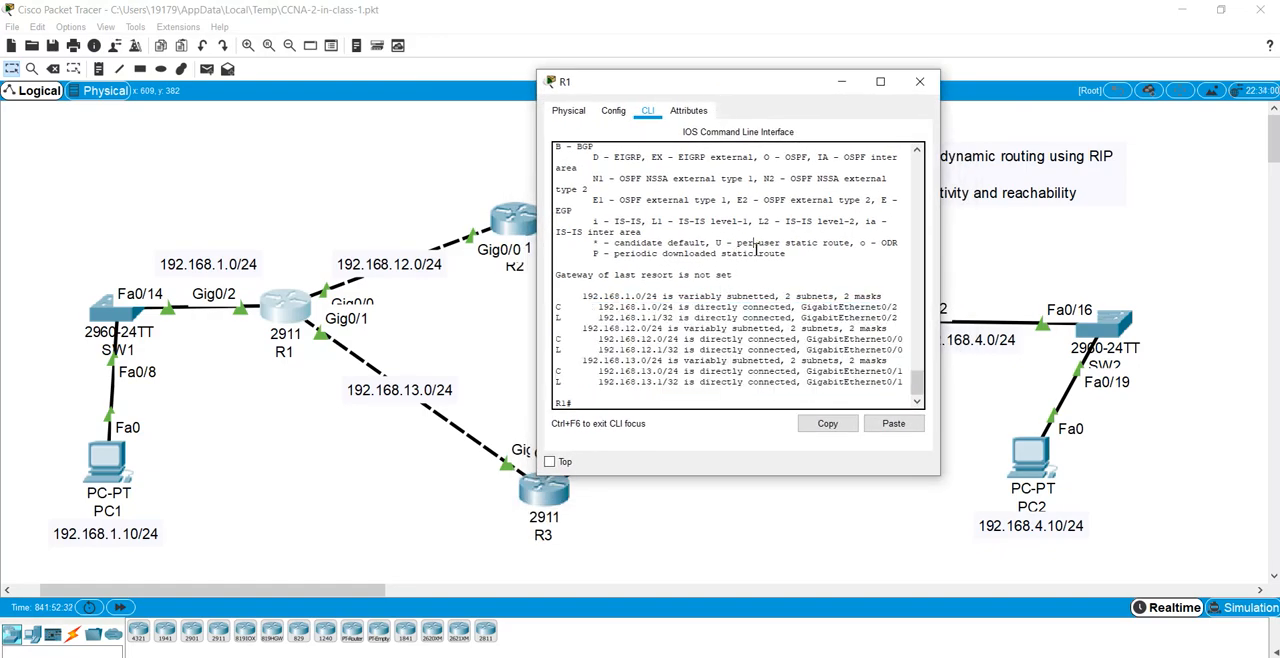
{"action": "type", "text": "conf t"}
{"action": "key", "text": "Return"}
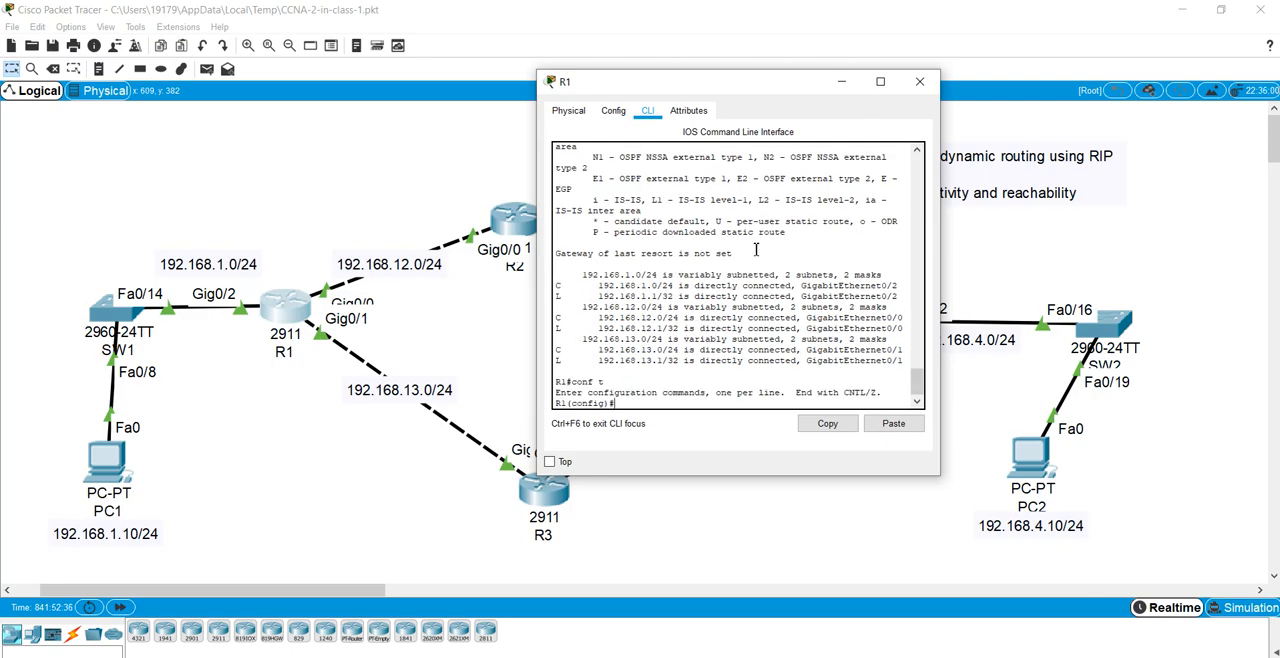
{"action": "type", "text": "router rip"}
{"action": "key", "text": "Return"}
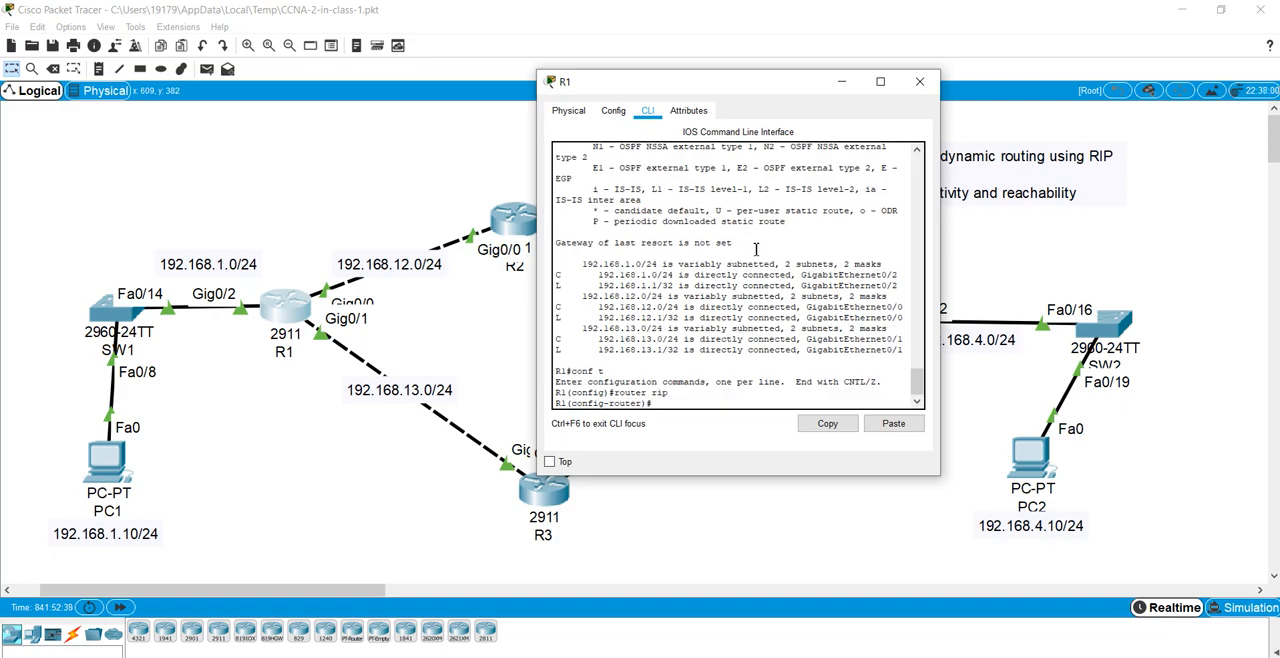
{"action": "type", "text": "ver 2"}
{"action": "key", "text": "Return"}
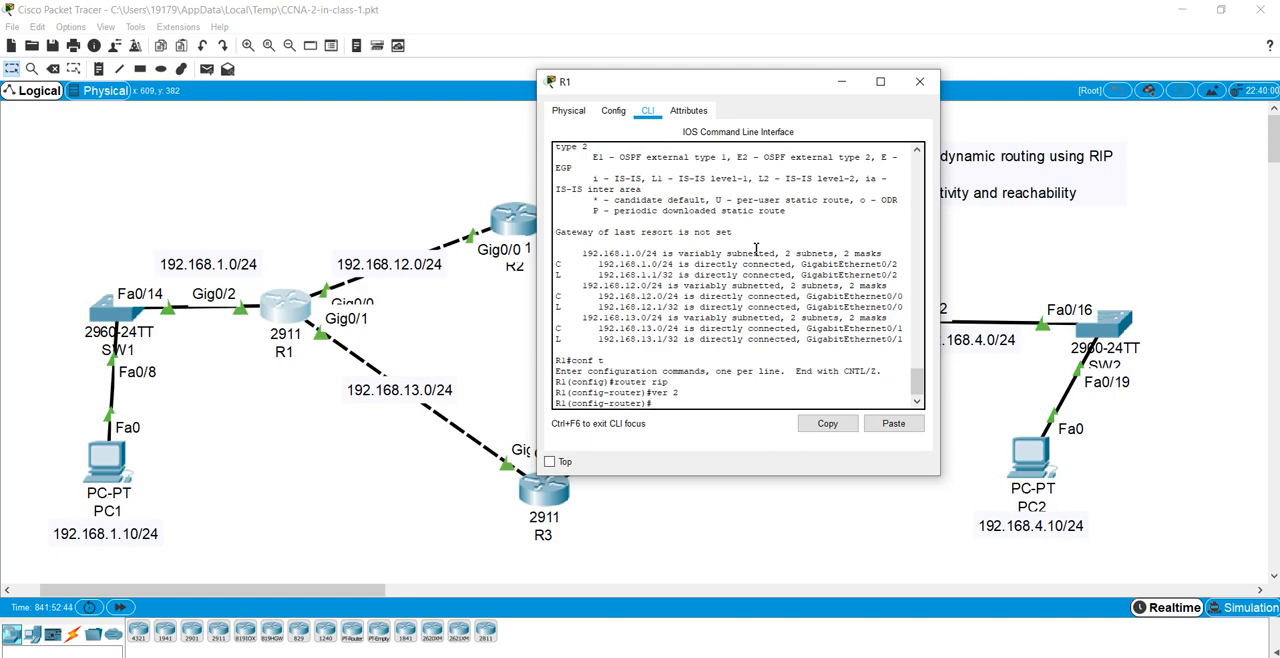
Step: Display the brief IP interface summary of R1 from within router configuration mode
{"action": "type", "text": "do show ip int brief"}
{"action": "key", "text": "Return"}
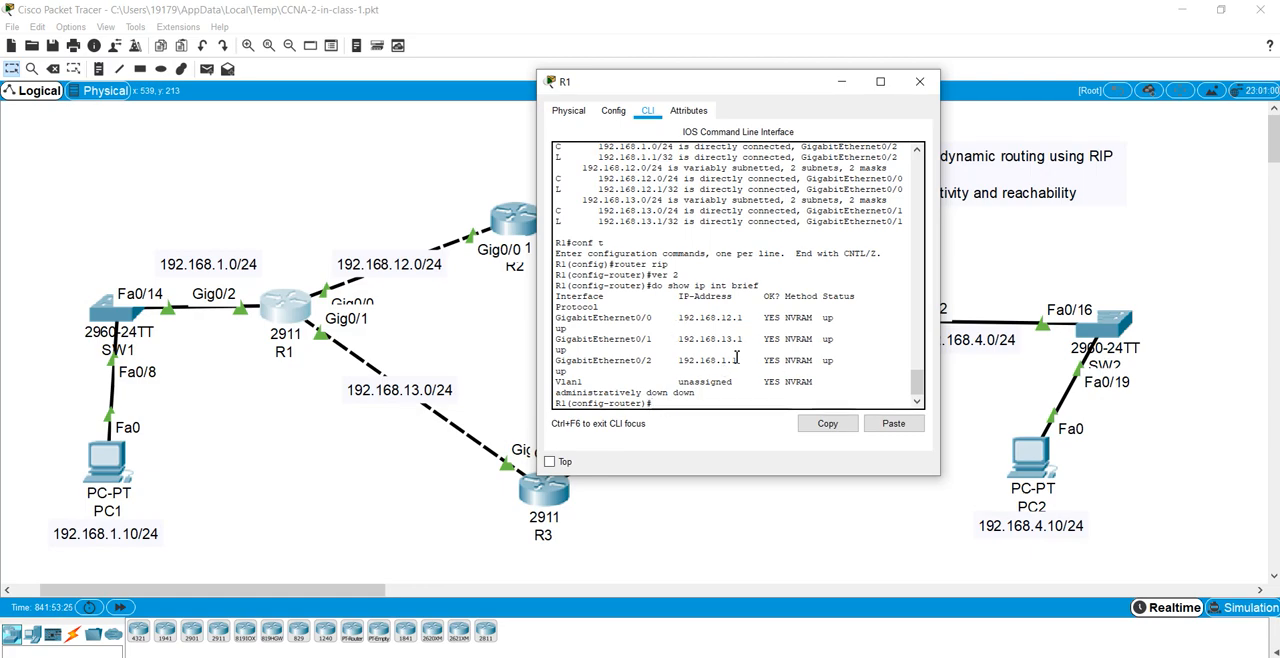
Step: Add the networks 192.168.12.0, 192.168.13.0 and 192.168.1.0 to R1's RIP configuration
{"action": "key", "text": "BackSpace"}
{"action": "type", "text": "e"}
{"action": "type", "text": "t 192.168.12.0"}
{"action": "key", "text": "Return"}
{"action": "key", "text": "Up"}
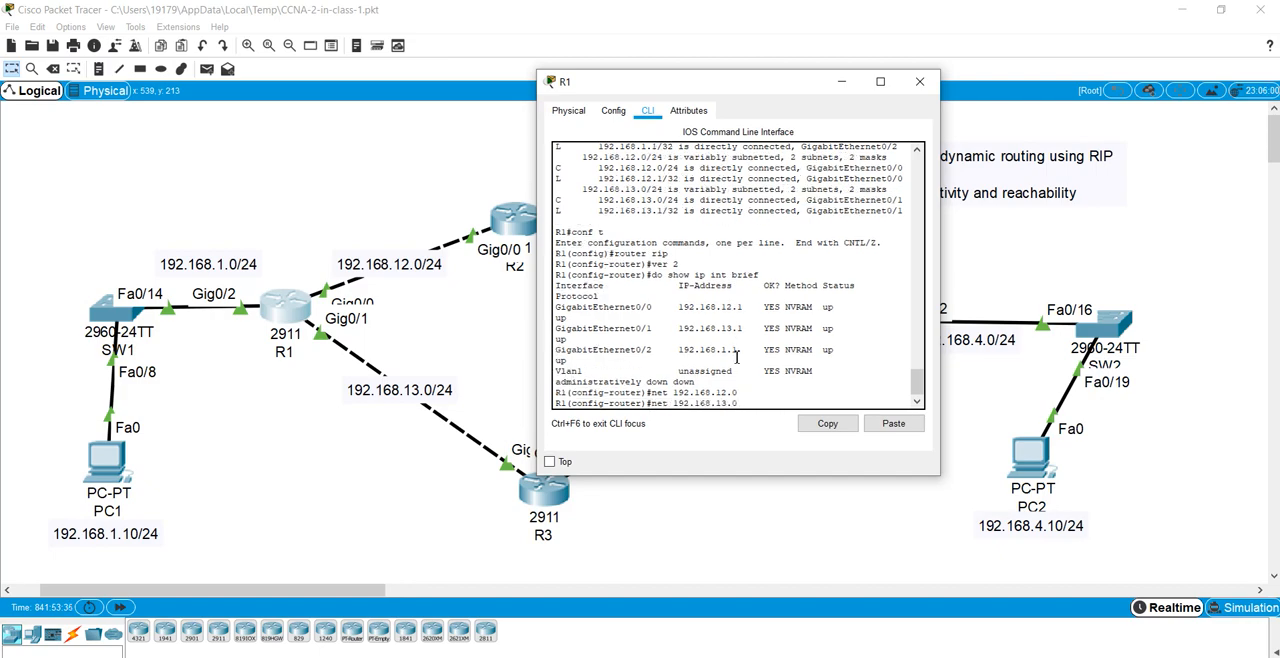
{"action": "key", "text": "Return"}
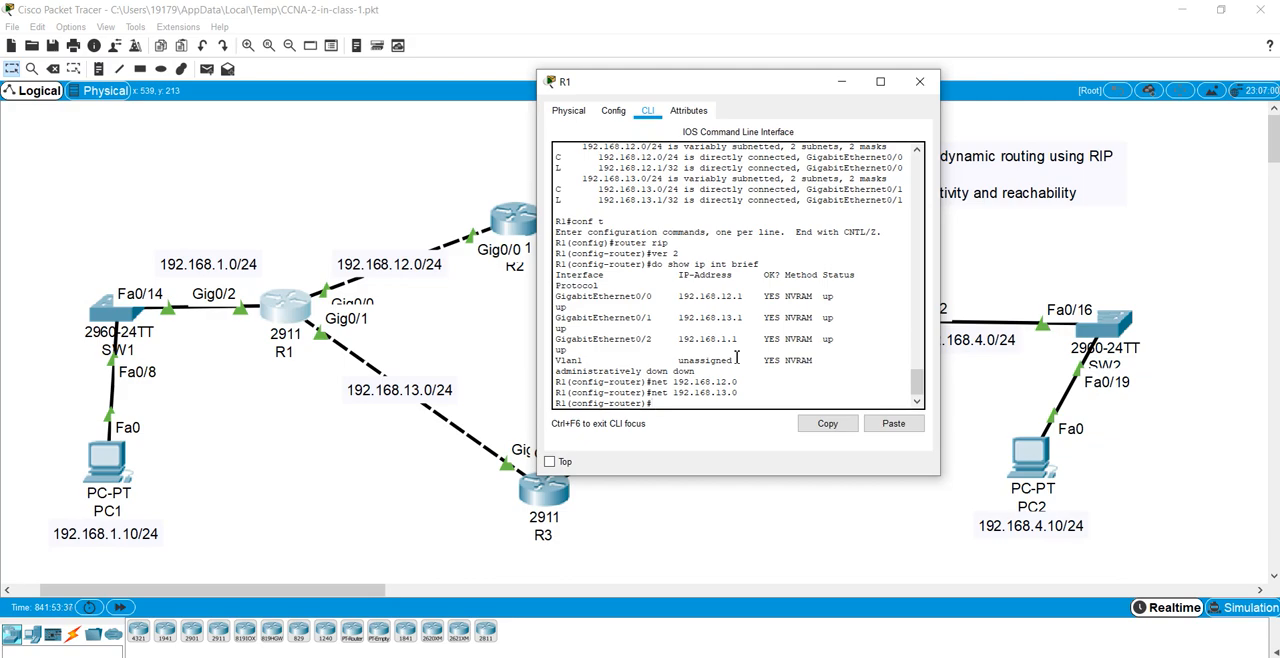
{"action": "type", "text": "net 192.168.1.0"}
{"action": "key", "text": "Return"}
Step: Display R1's running configuration and check the router rip section's network statements against the topology
{"action": "type", "text": "do show run"}
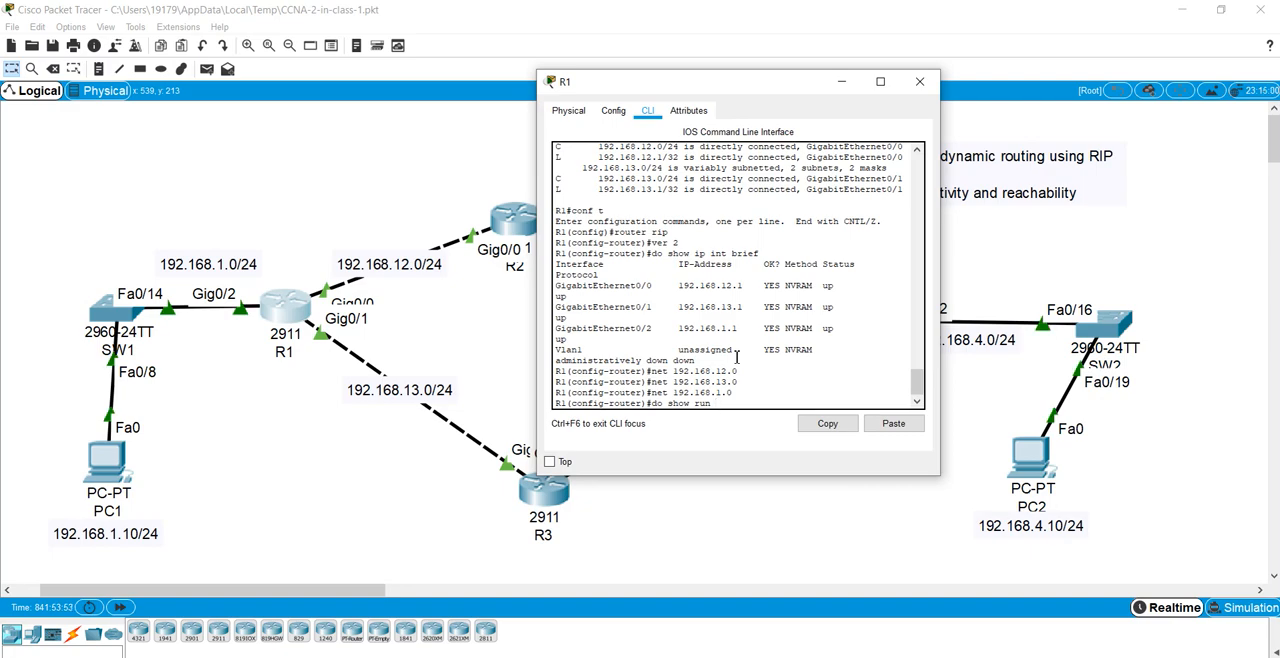
{"action": "key", "text": "Return"}
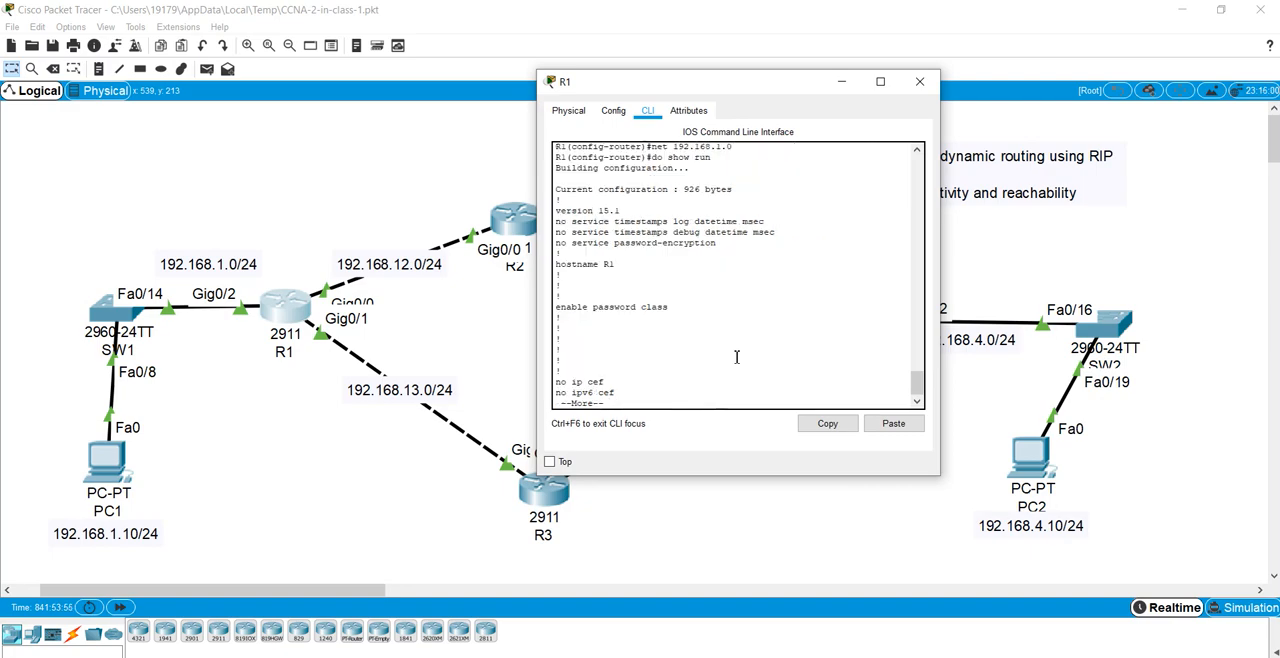
{"action": "key", "text": "space"}
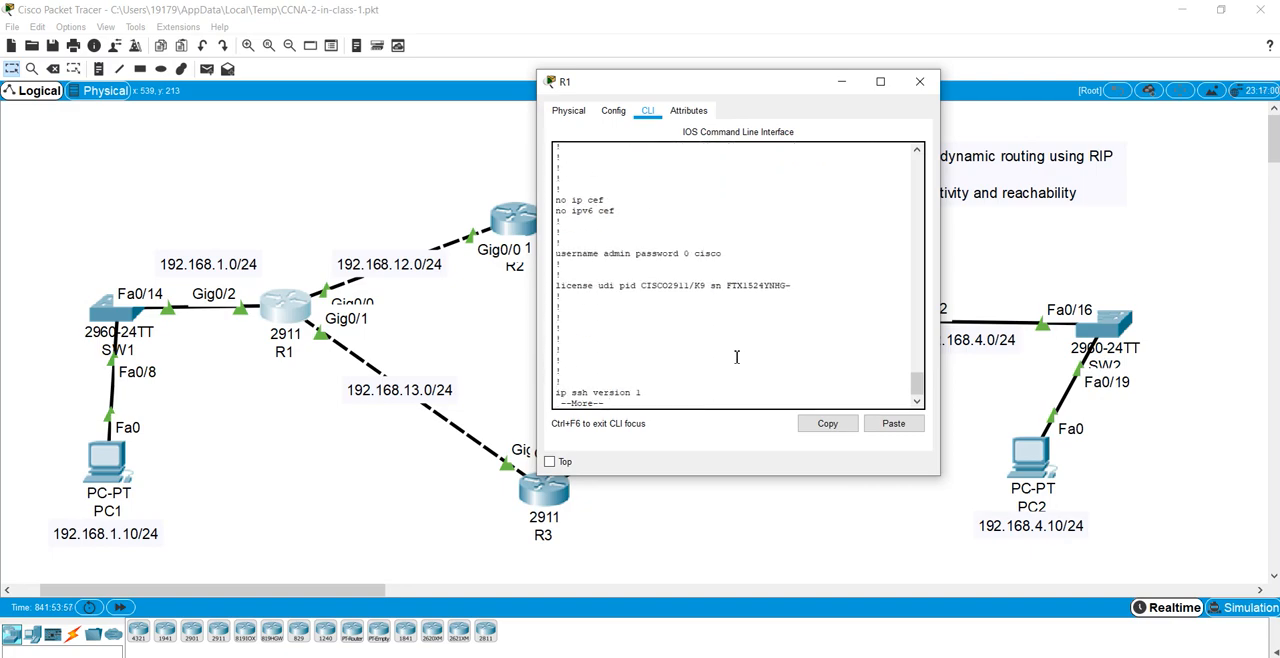
{"action": "key", "text": "space"}
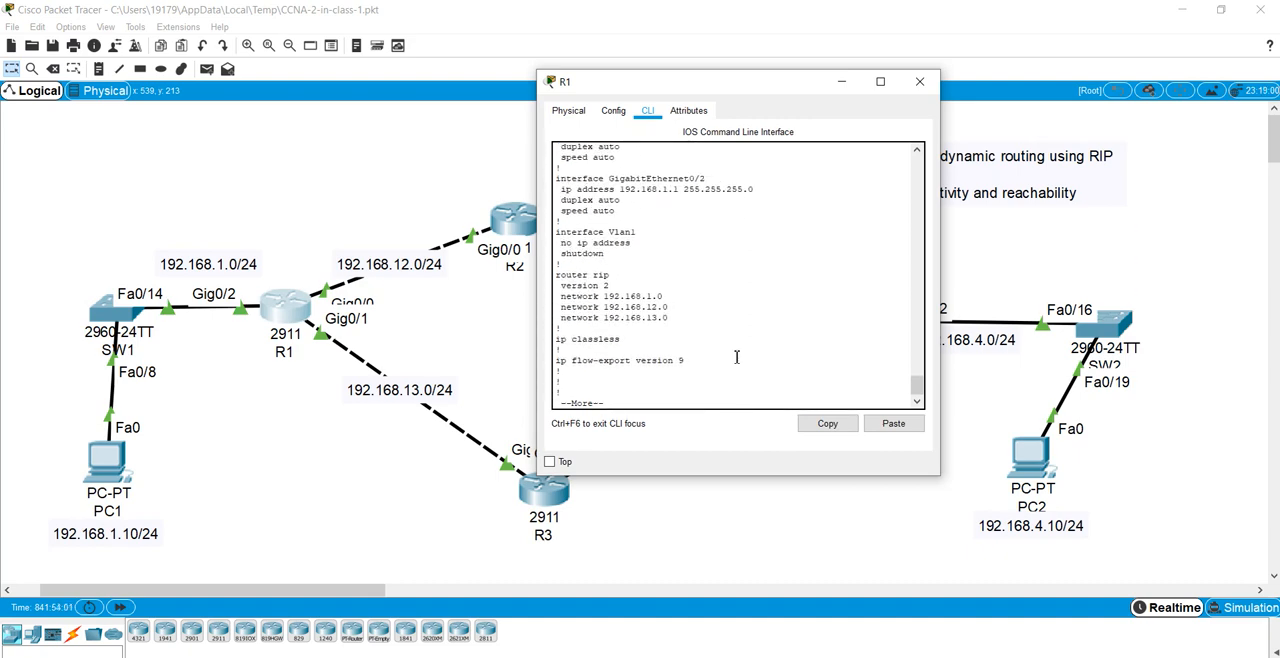
{"action": "left_click_drag", "start_coordinate": [556, 272], "coordinate": [699, 318]}
{"action": "left_click", "coordinate": [708, 314]}
{"action": "left_click_drag", "start_coordinate": [559, 298], "coordinate": [678, 302]}
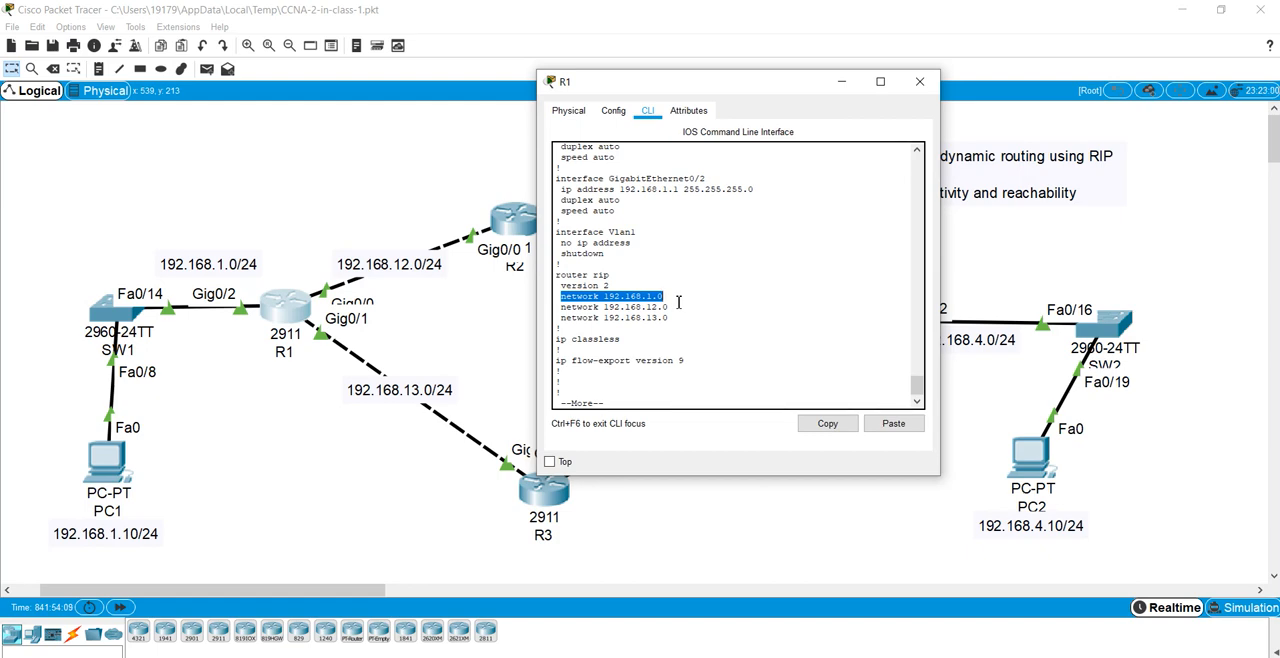
{"action": "left_click_drag", "start_coordinate": [556, 308], "coordinate": [688, 312]}
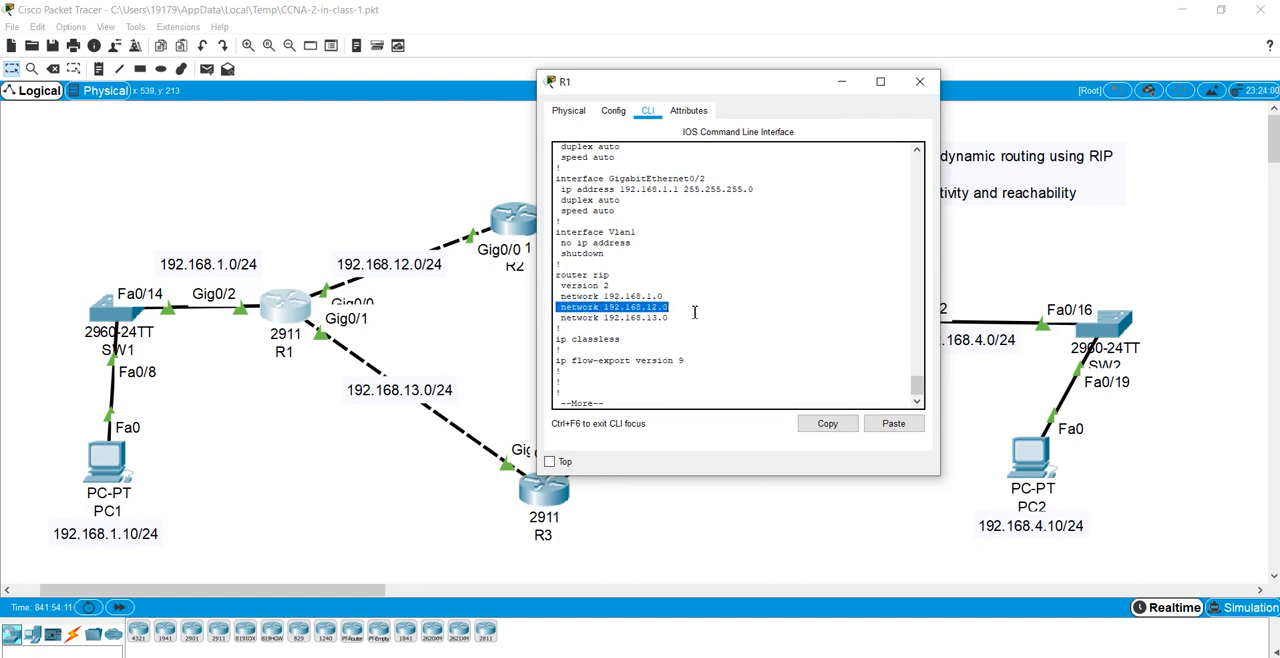
{"action": "left_click_drag", "start_coordinate": [560, 318], "coordinate": [670, 318]}
{"action": "left_click_drag", "start_coordinate": [648, 93], "coordinate": [754, 91]}
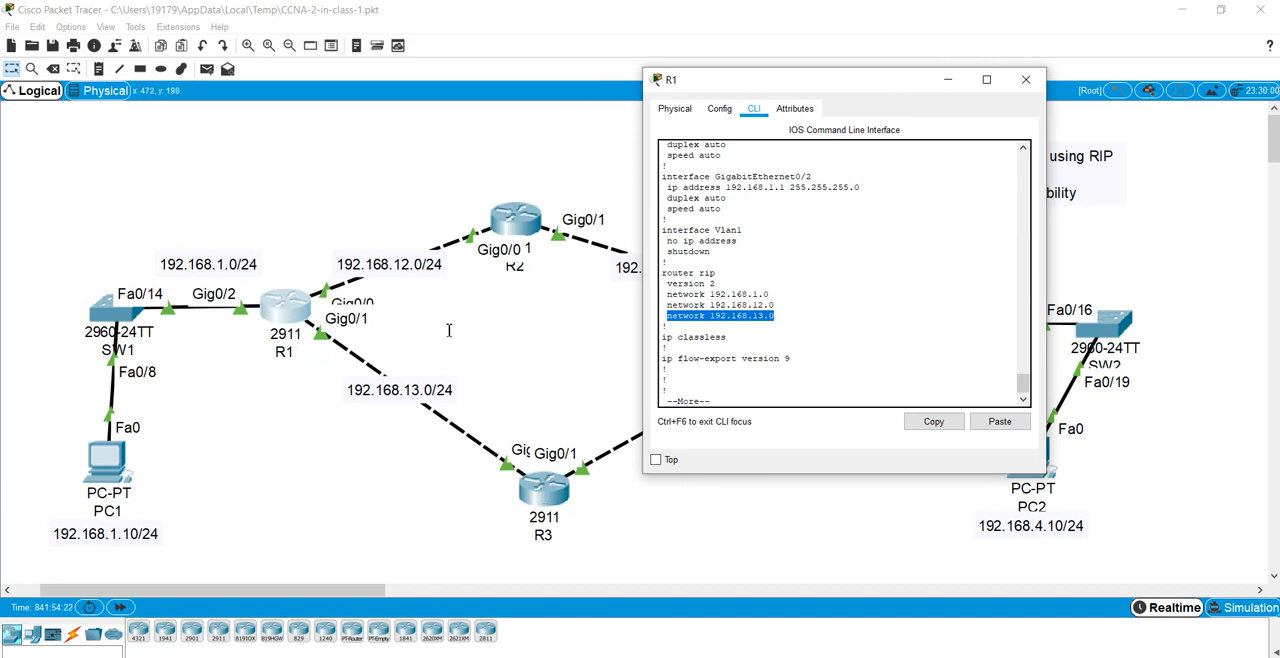
Step: Finish R1's running-configuration listing, save the configuration with do wr, and close R1's console
{"action": "left_click", "coordinate": [827, 279]}
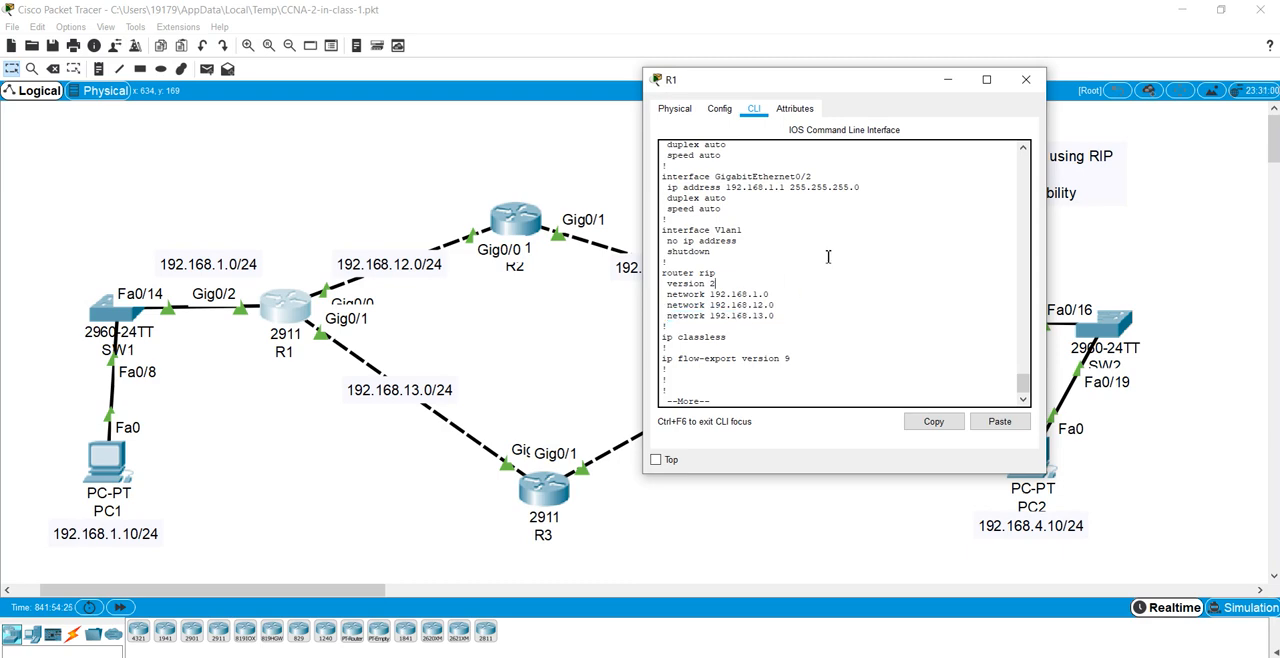
{"action": "left_click", "coordinate": [950, 324]}
{"action": "key", "text": "space"}
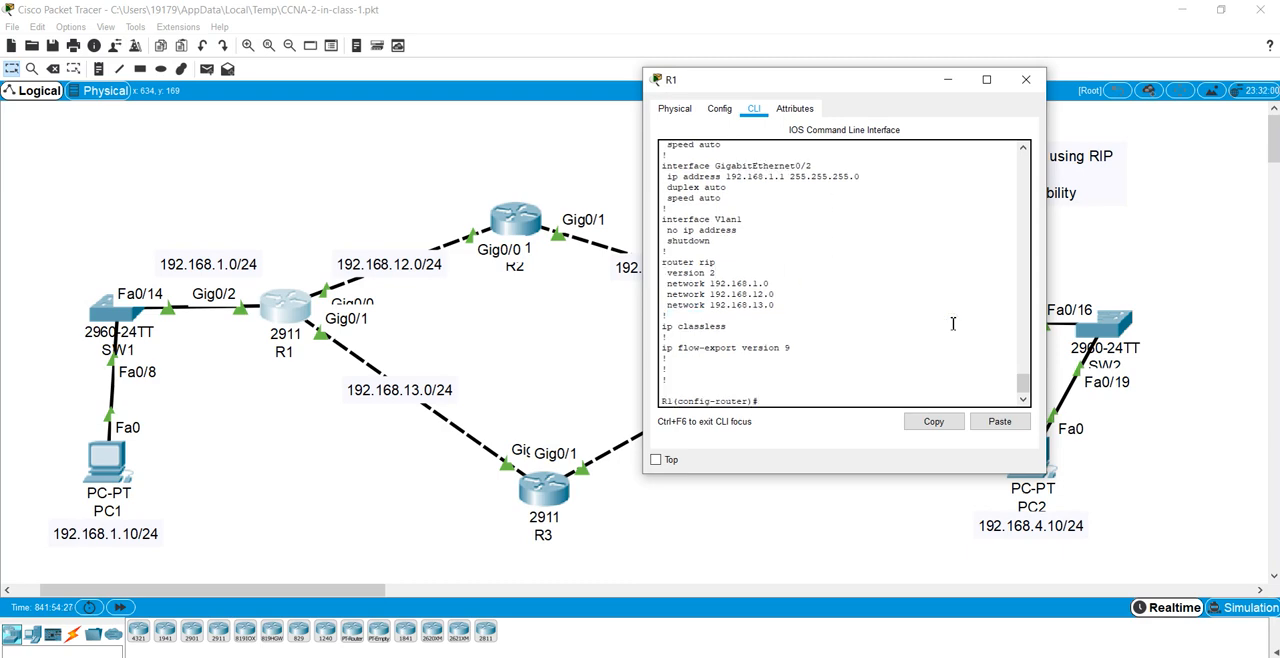
{"action": "type", "text": "do wr"}
{"action": "key", "text": "Return"}
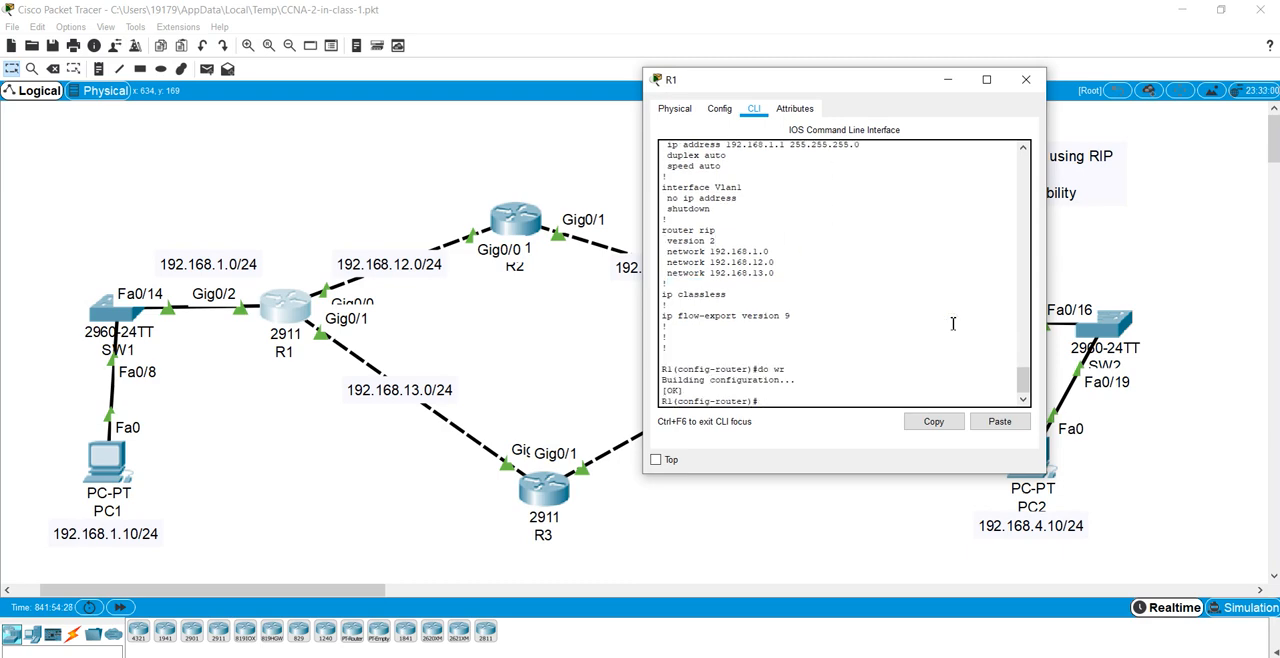
{"action": "left_click", "coordinate": [1031, 80]}
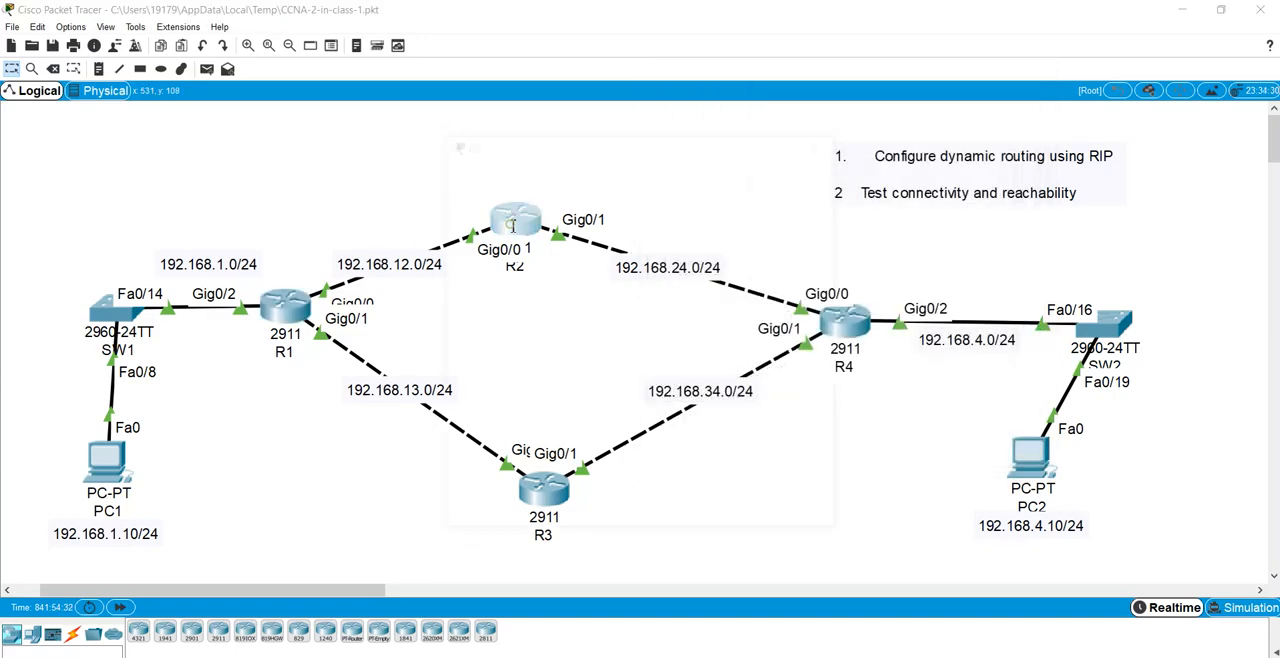
Step: Open R2's command line, enter privileged mode with the enable password, and enter global configuration mode
{"action": "left_click", "coordinate": [515, 220]}
{"action": "left_click_drag", "start_coordinate": [557, 158], "coordinate": [859, 124]}
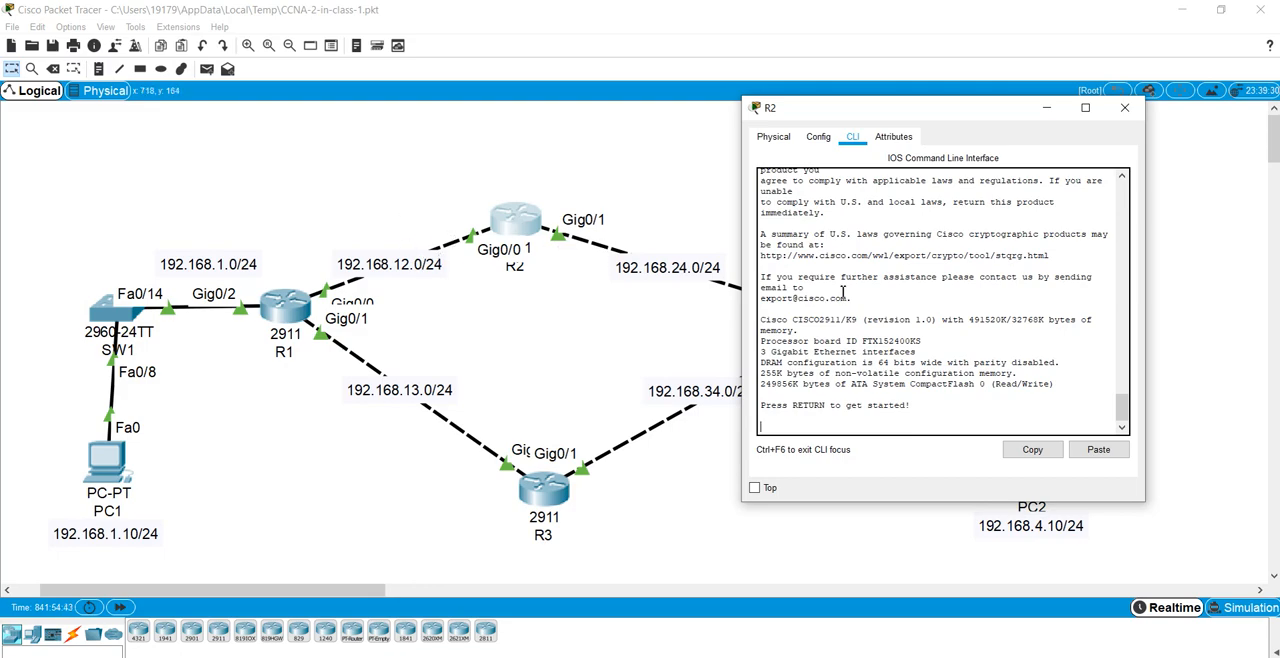
{"action": "key", "text": "Return"}
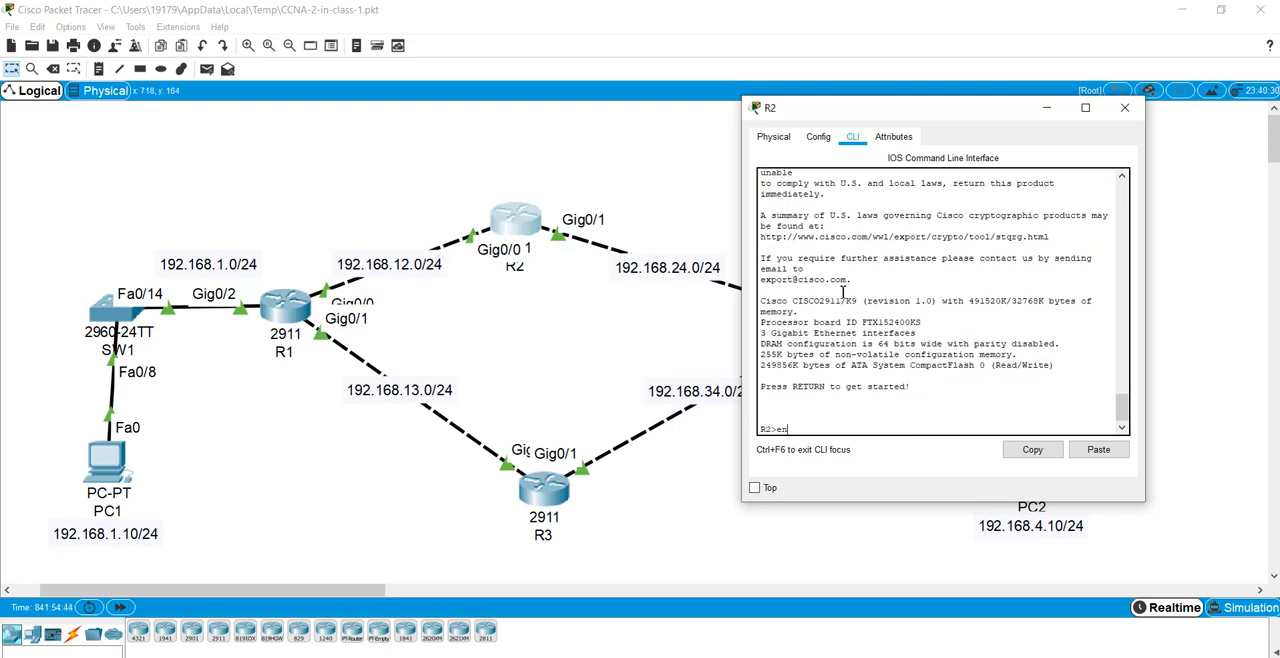
{"action": "type", "text": "en"}
{"action": "key", "text": "Return"}
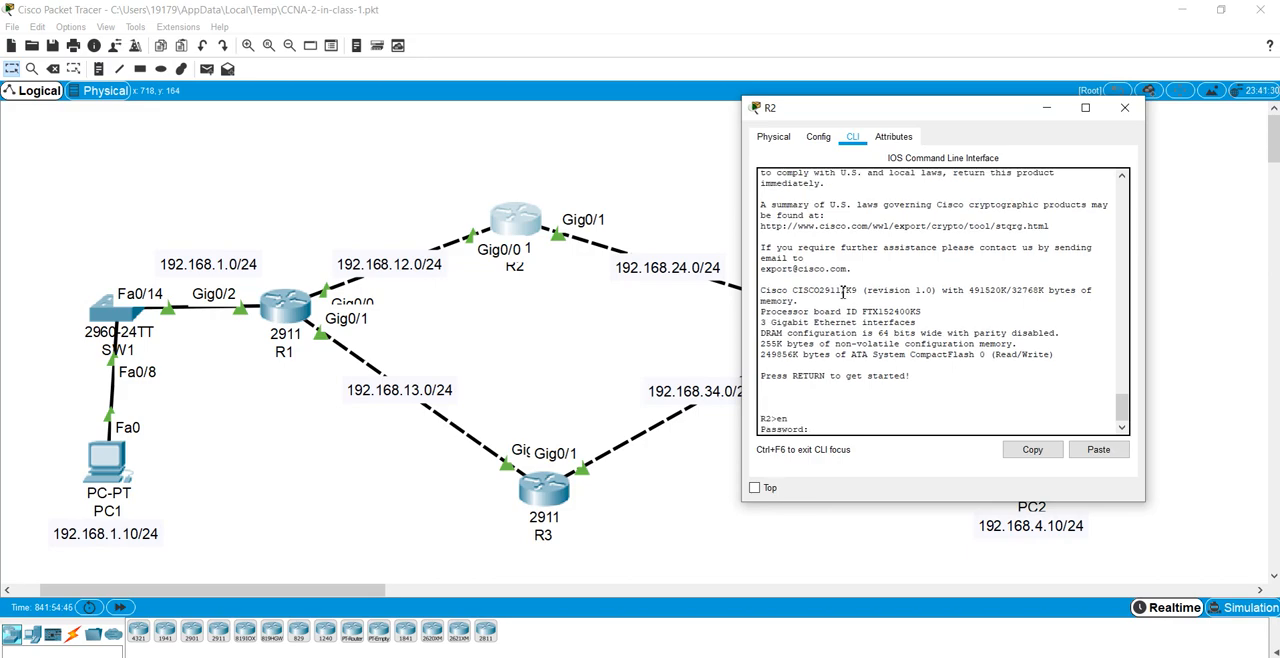
{"action": "key", "text": "Return"}
{"action": "type", "text": "conf t"}
{"action": "key", "text": "Return"}
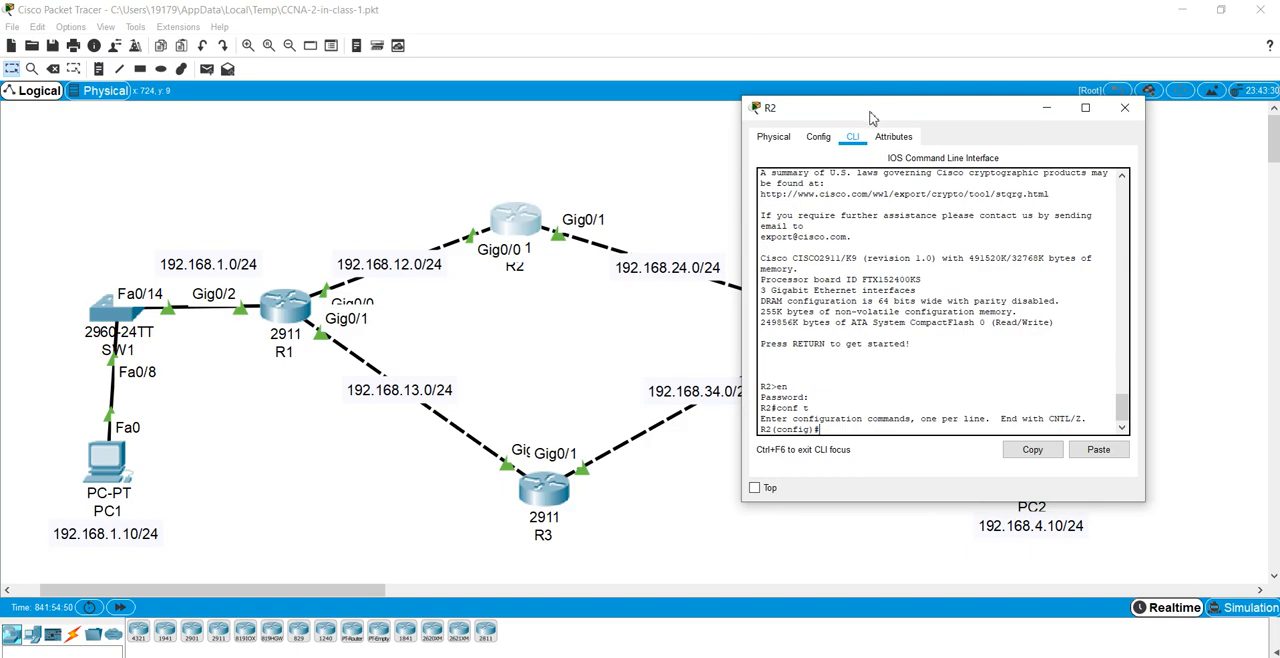
{"action": "left_click_drag", "start_coordinate": [875, 108], "coordinate": [811, 128]}
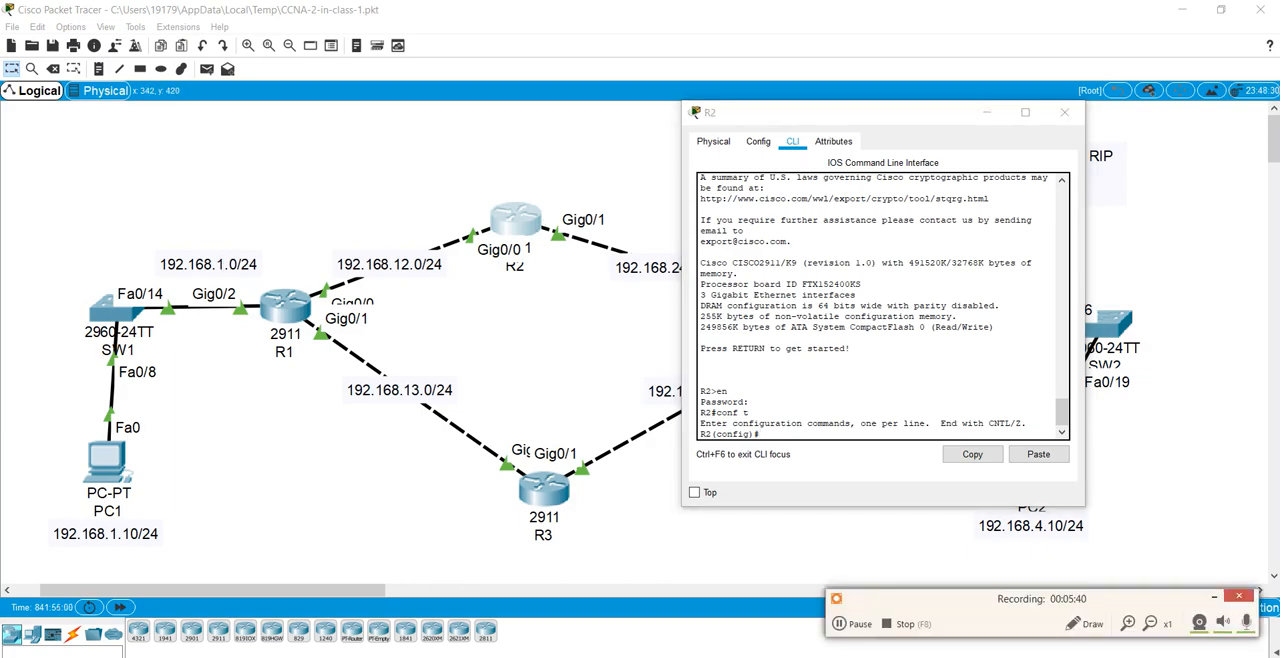
{"action": "left_click", "coordinate": [1097, 623]}
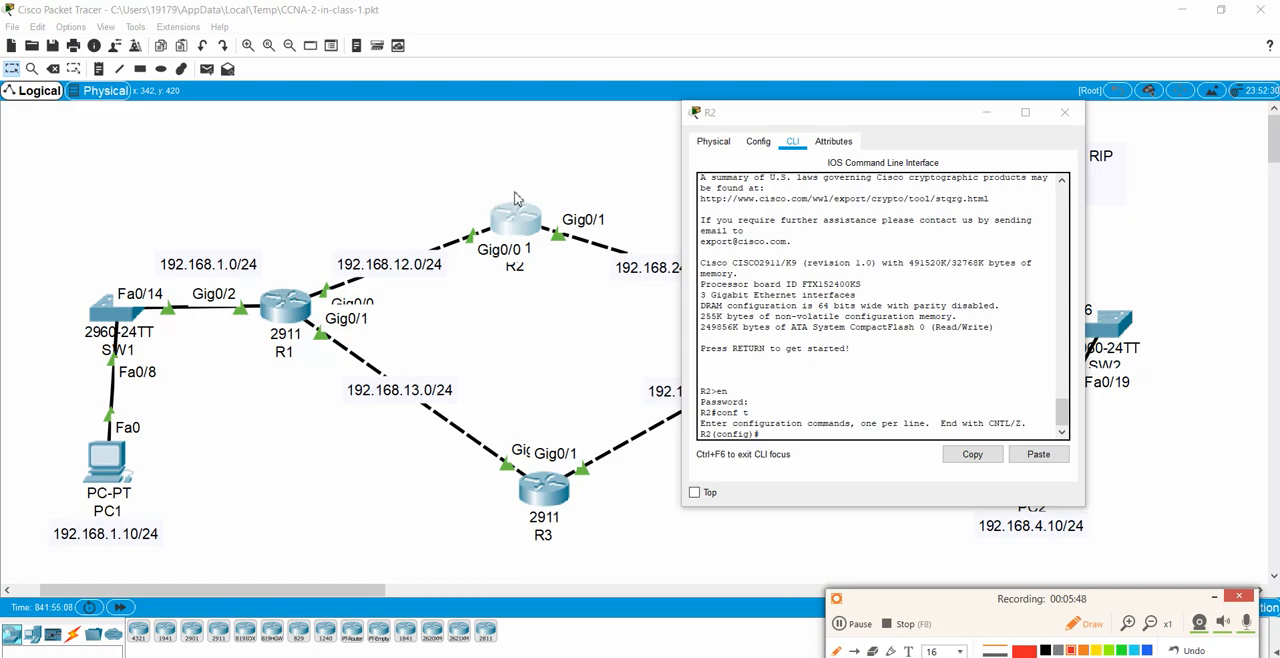
{"action": "mouse_move", "coordinate": [516, 198]}
{"action": "left_mouse_down"}
{"action": "mouse_move", "coordinate": [484, 176]}
{"action": "mouse_move", "coordinate": [376, 167]}
{"action": "mouse_move", "coordinate": [295, 215]}
{"action": "mouse_move", "coordinate": [249, 293]}
{"action": "left_mouse_up"}
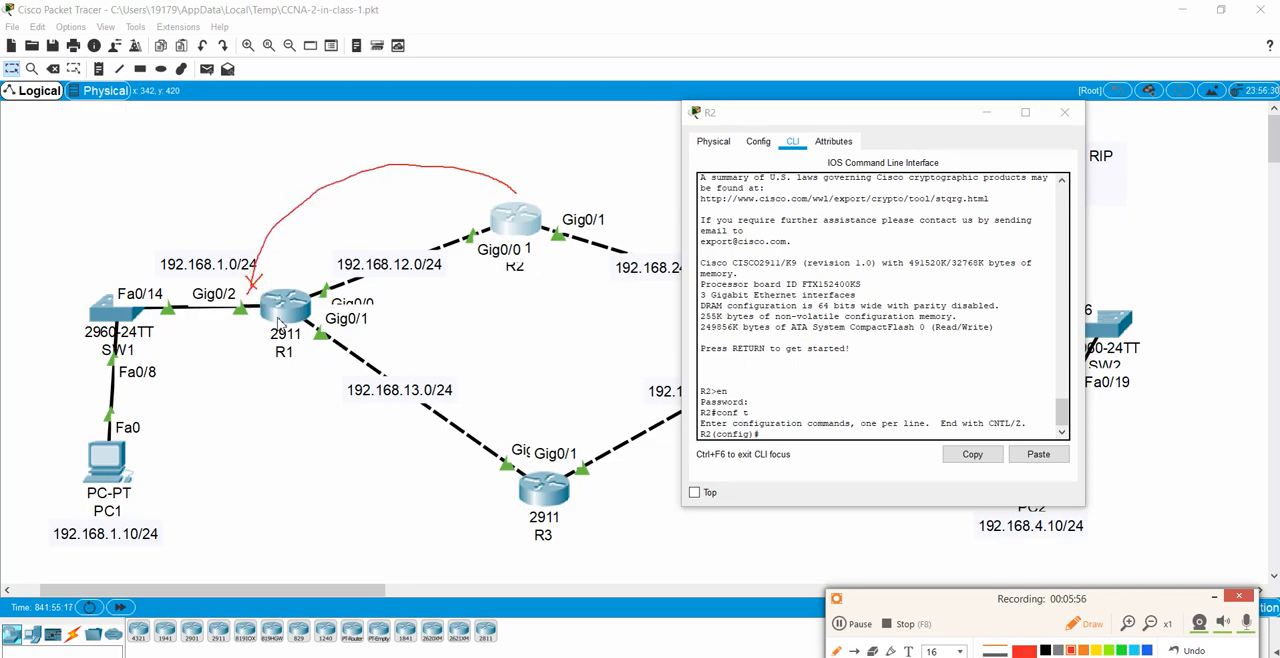
{"action": "left_click_drag", "start_coordinate": [808, 114], "coordinate": [478, 380]}
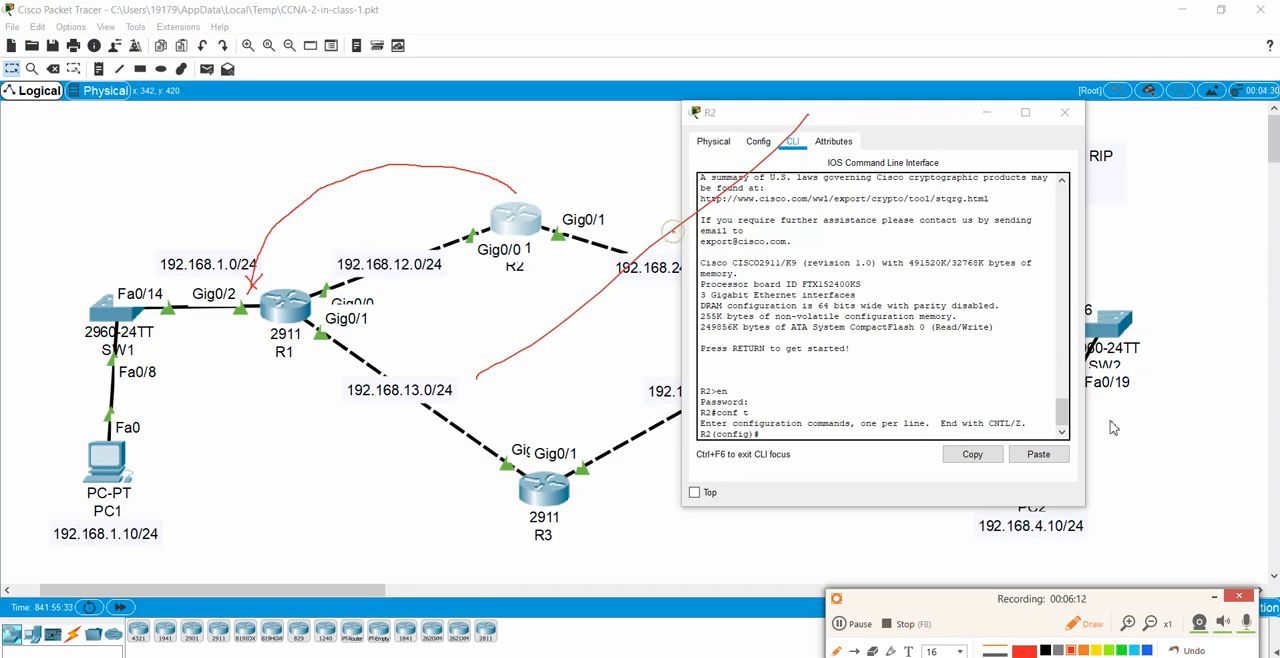
{"action": "left_click", "coordinate": [1190, 656]}
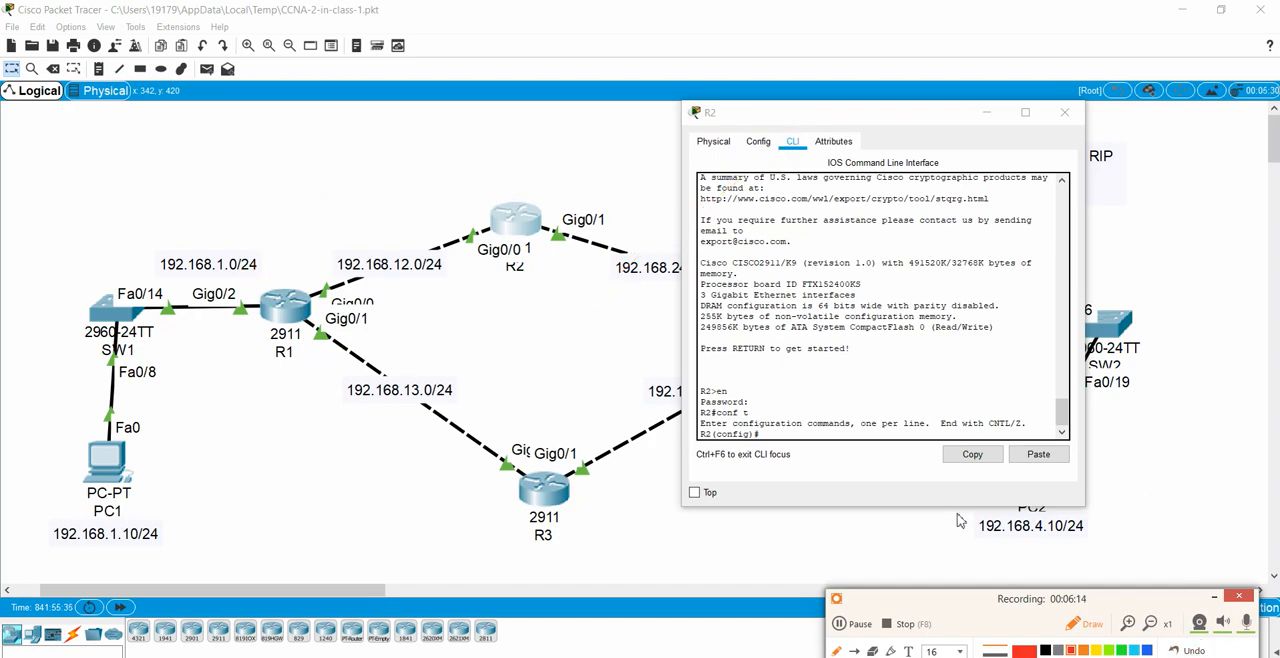
{"action": "left_click", "coordinate": [1072, 625]}
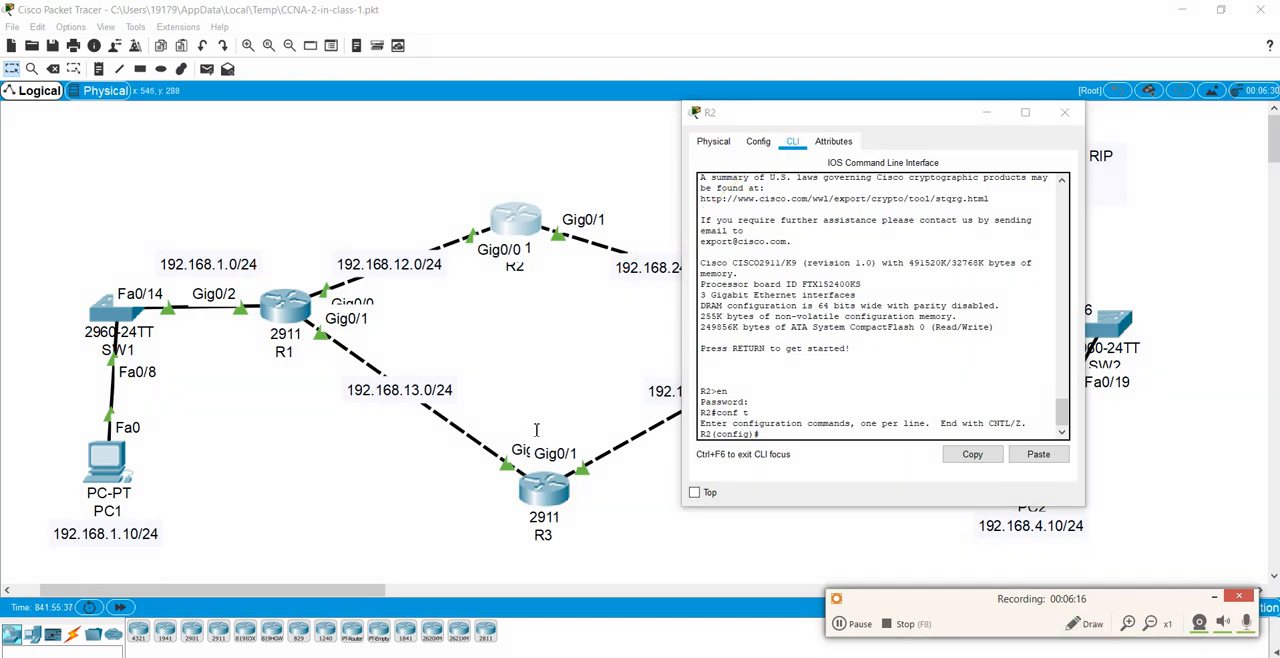
{"action": "left_click", "coordinate": [1082, 624]}
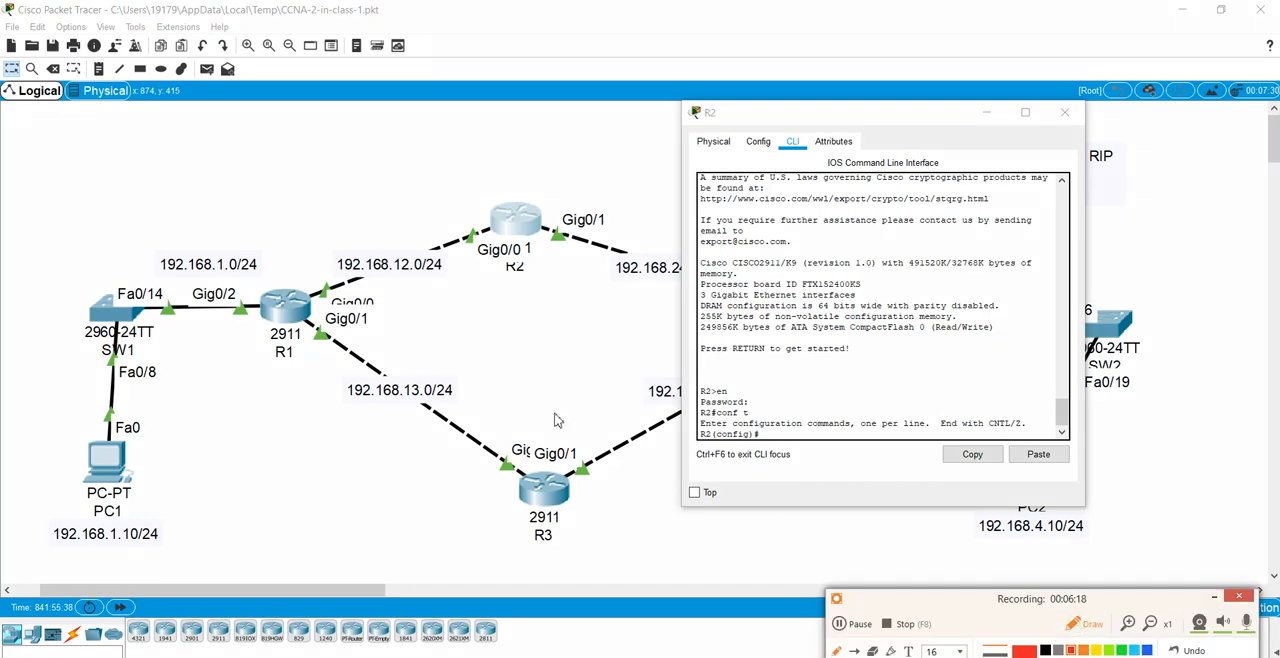
{"action": "mouse_move", "coordinate": [523, 217]}
{"action": "left_mouse_down"}
{"action": "mouse_move", "coordinate": [462, 186]}
{"action": "mouse_move", "coordinate": [388, 189]}
{"action": "mouse_move", "coordinate": [311, 228]}
{"action": "mouse_move", "coordinate": [290, 268]}
{"action": "left_mouse_up"}
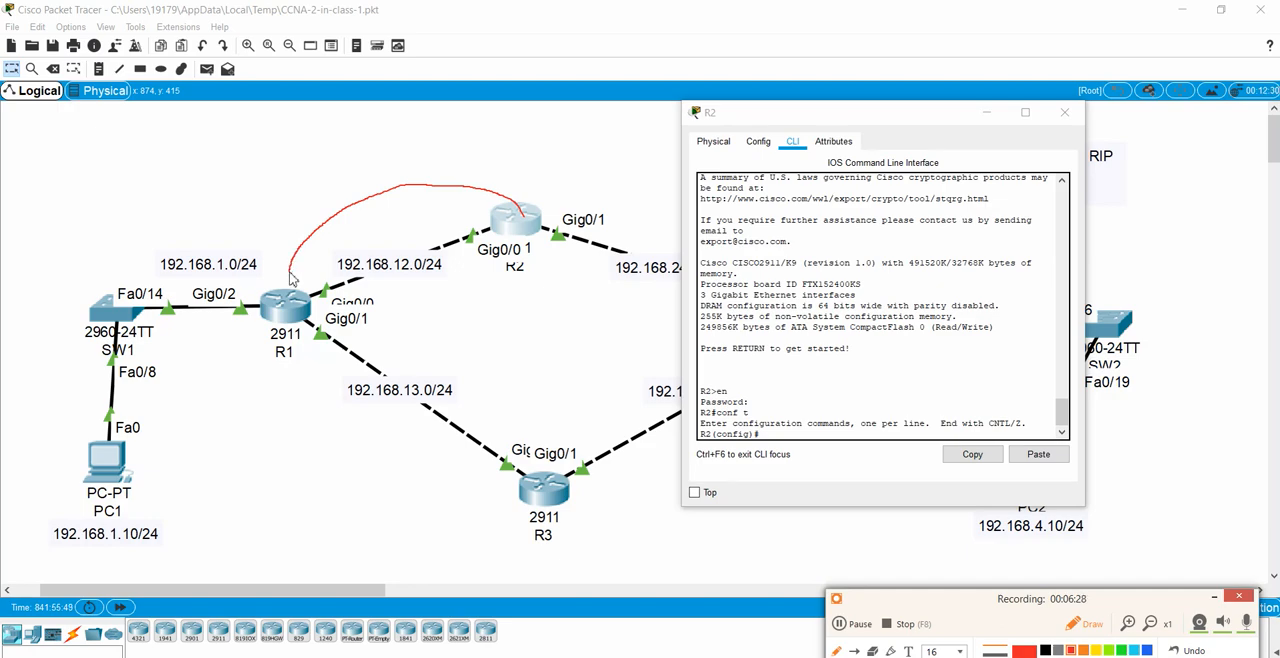
{"action": "left_click_drag", "start_coordinate": [290, 272], "coordinate": [287, 279]}
{"action": "mouse_move", "coordinate": [287, 320]}
{"action": "left_mouse_down"}
{"action": "mouse_move", "coordinate": [340, 270]}
{"action": "mouse_move", "coordinate": [486, 221]}
{"action": "left_mouse_up"}
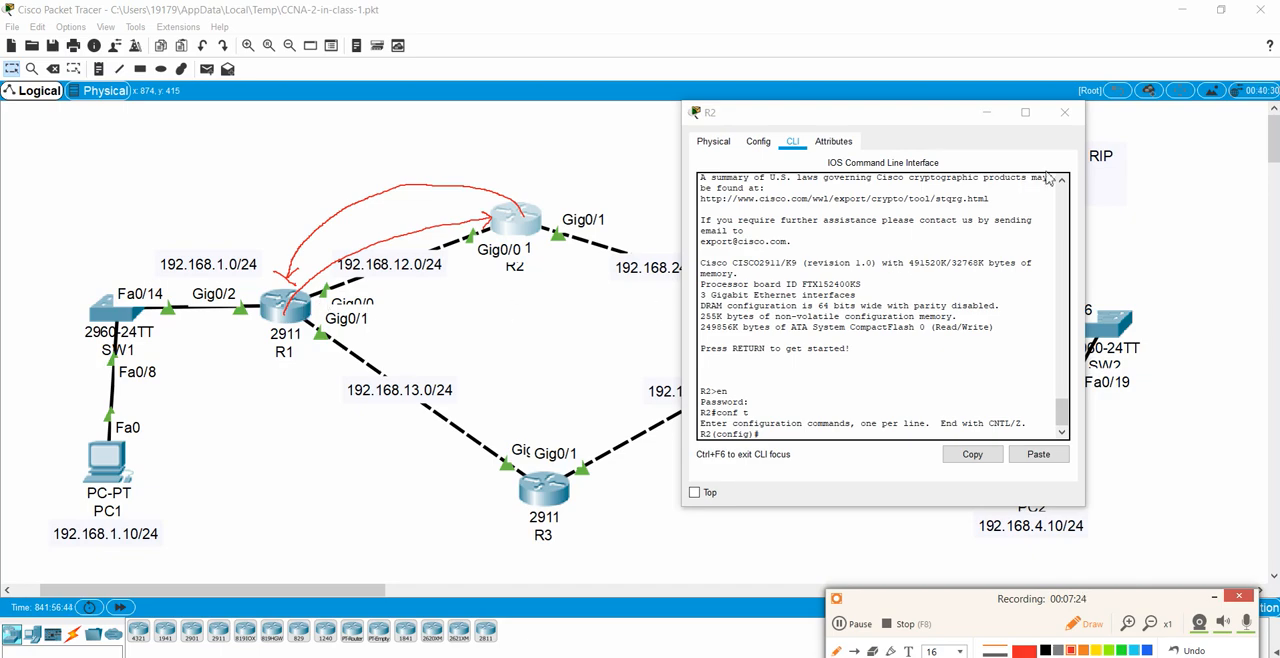
{"action": "left_click", "coordinate": [1082, 624]}
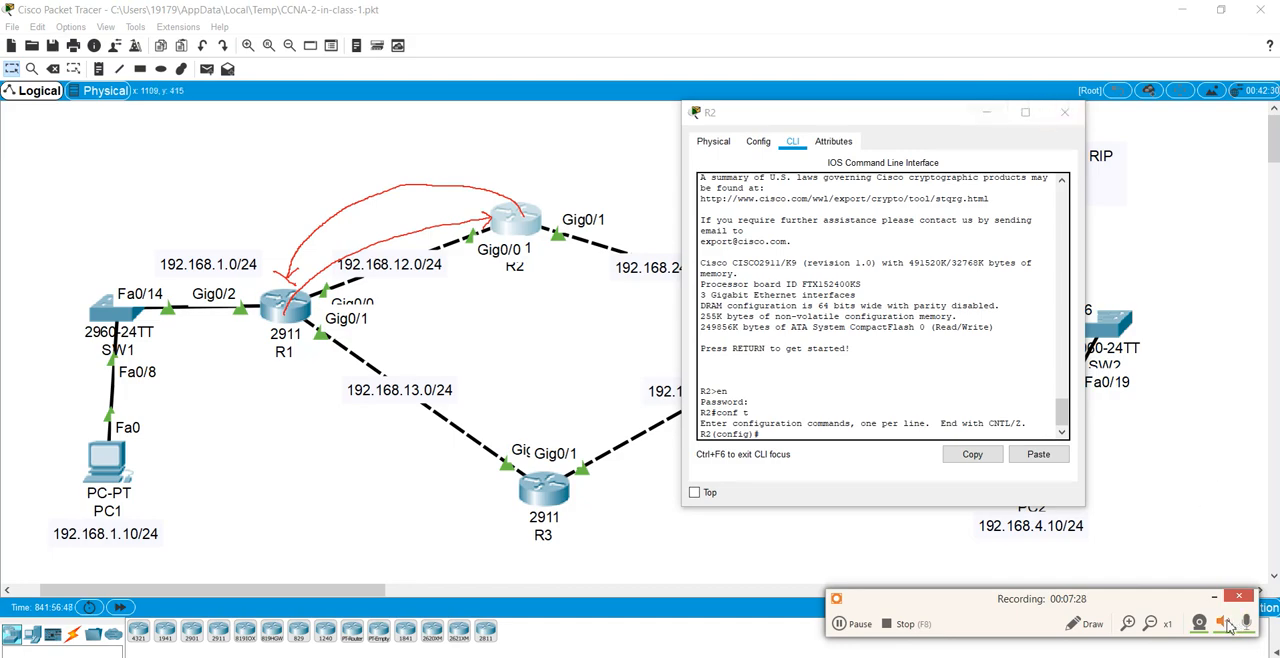
{"action": "left_click", "coordinate": [1090, 620]}
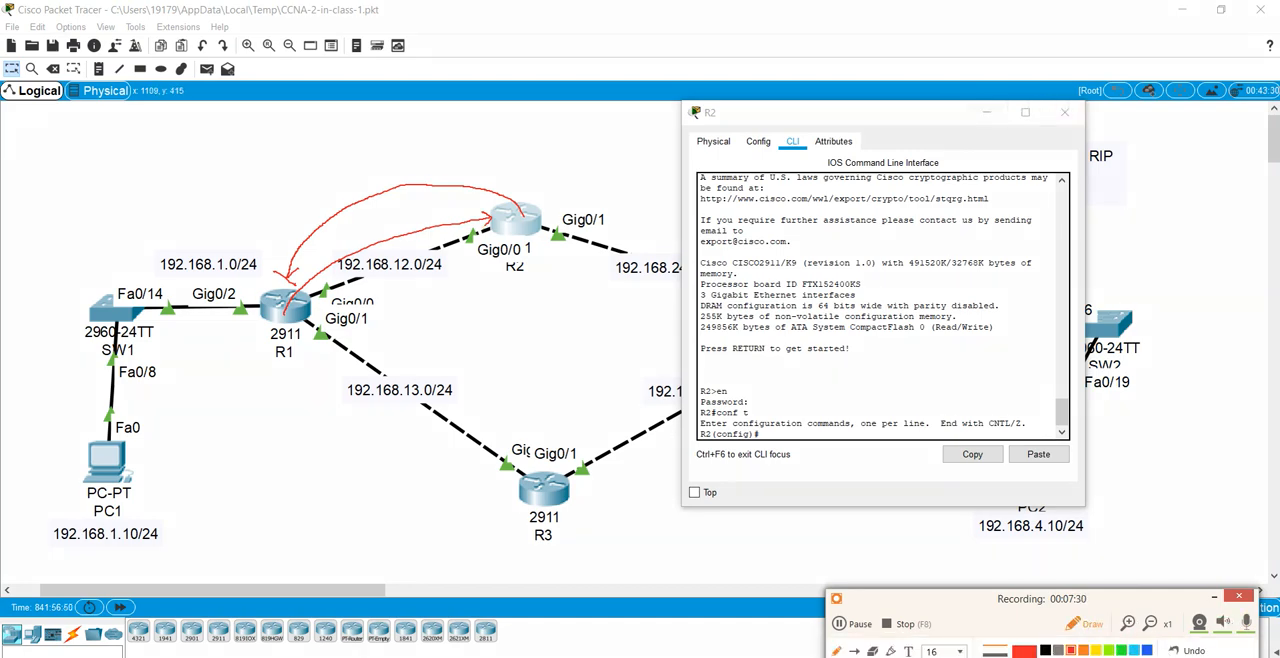
{"action": "left_click", "coordinate": [1092, 624]}
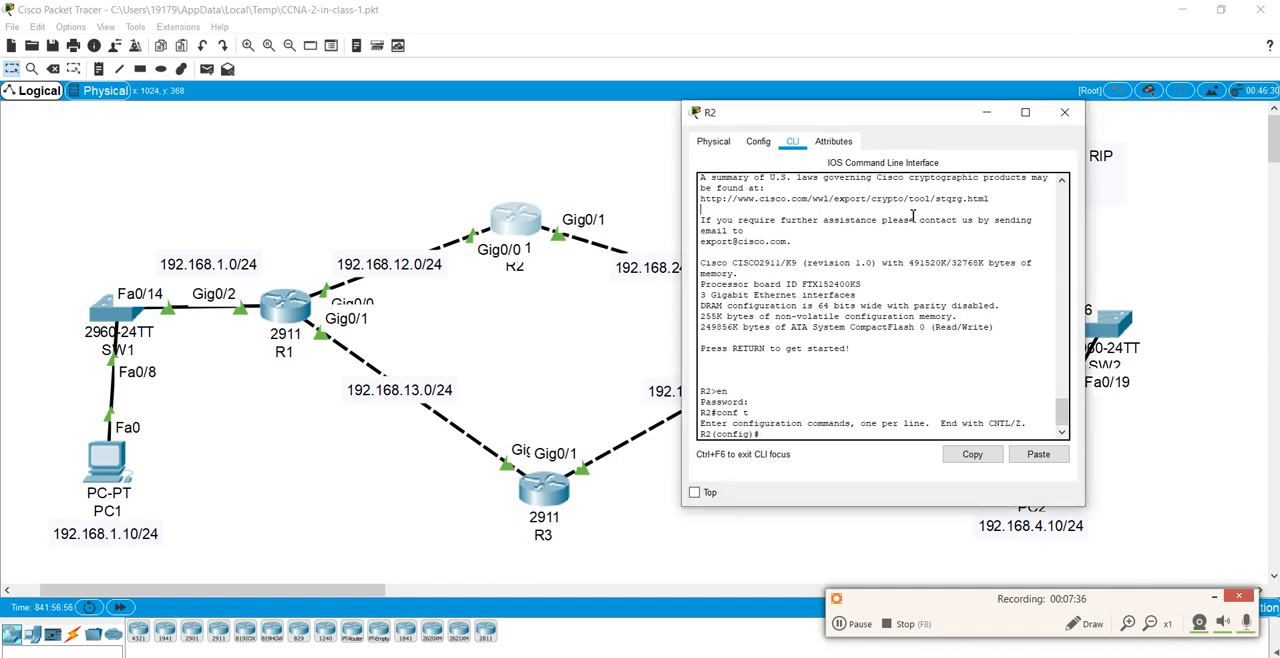
Step: Start the RIP routing process on R2 and add the networks 192.168.12.0 and 192.168.24.0
{"action": "key", "text": "Return"}
{"action": "key", "text": "Return"}
{"action": "key", "text": "Return"}
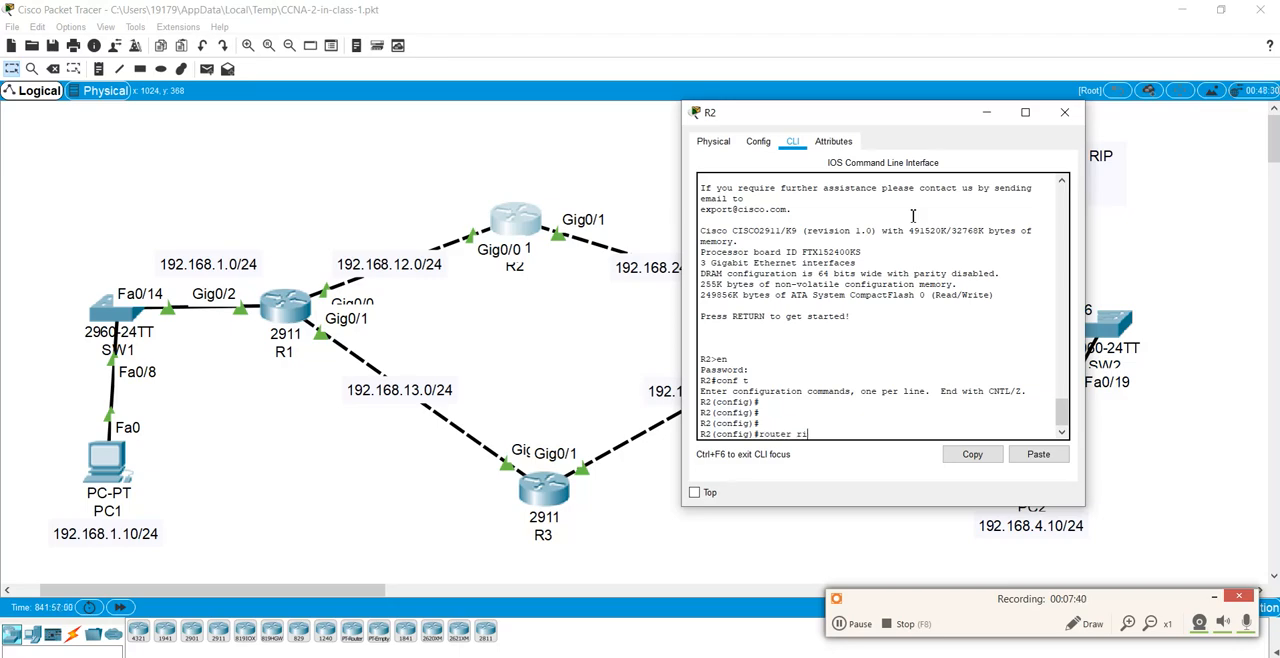
{"action": "key", "text": "Return"}
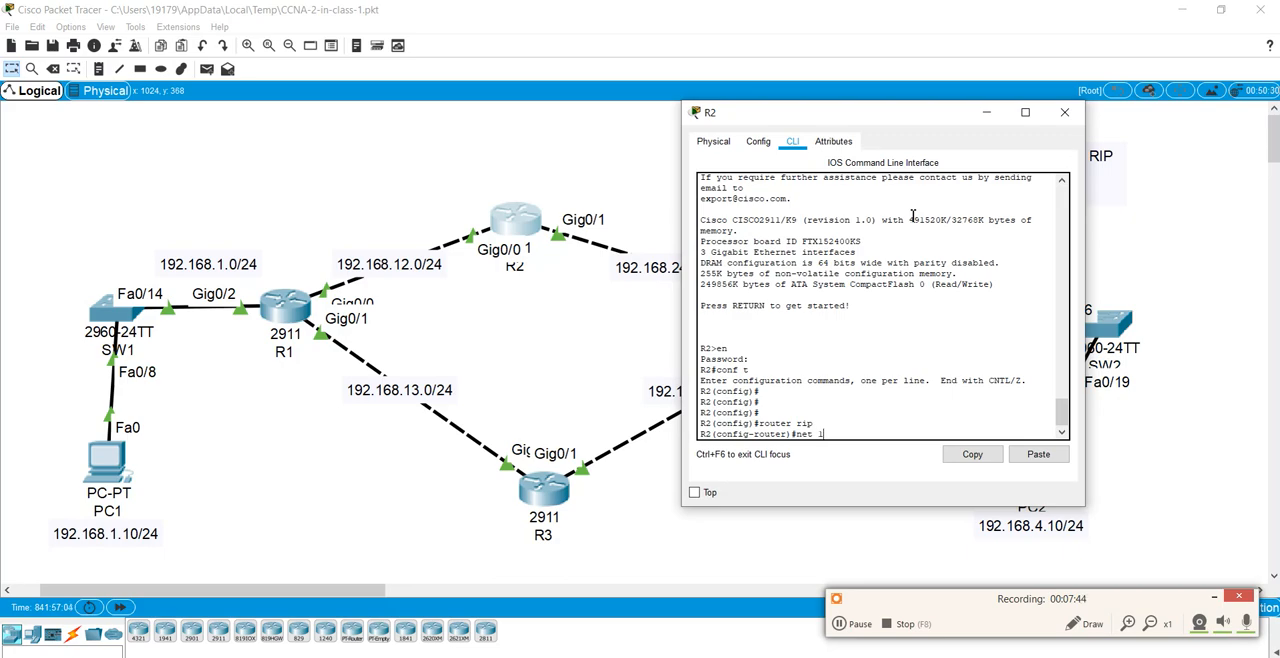
{"action": "type", "text": "net 192.168.12.0"}
{"action": "key", "text": "Return"}
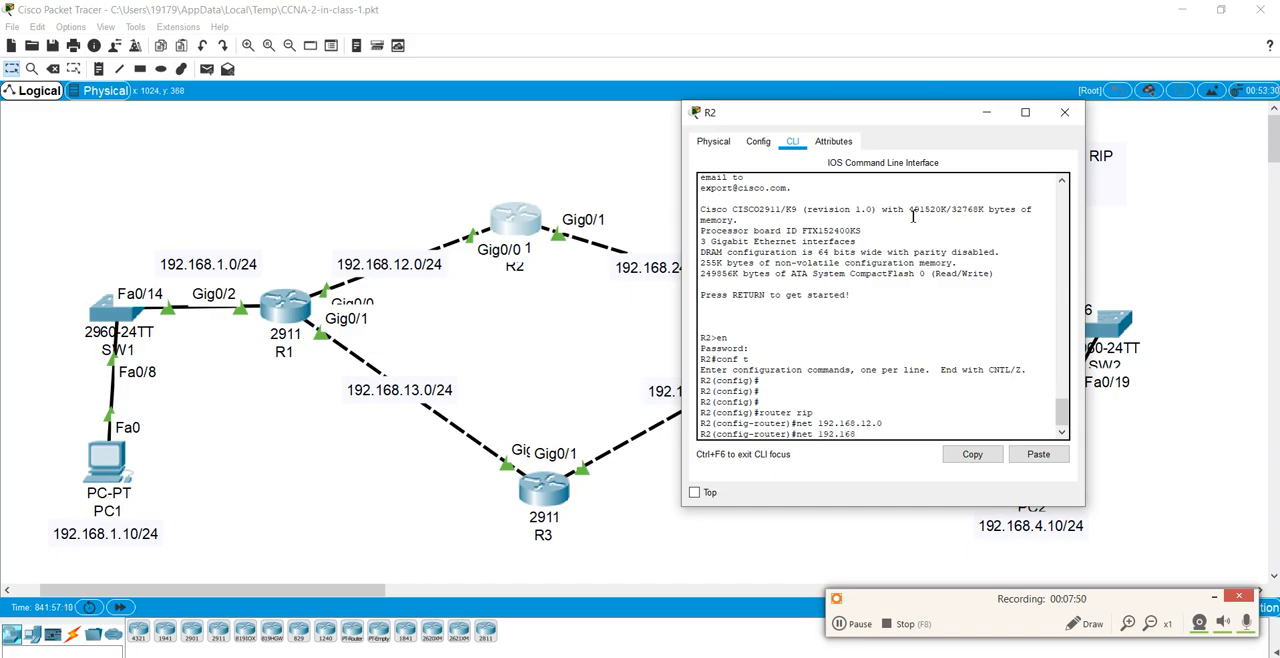
{"action": "type", "text": "net 192.168.24.0"}
{"action": "left_click_drag", "start_coordinate": [862, 126], "coordinate": [1023, 120]}
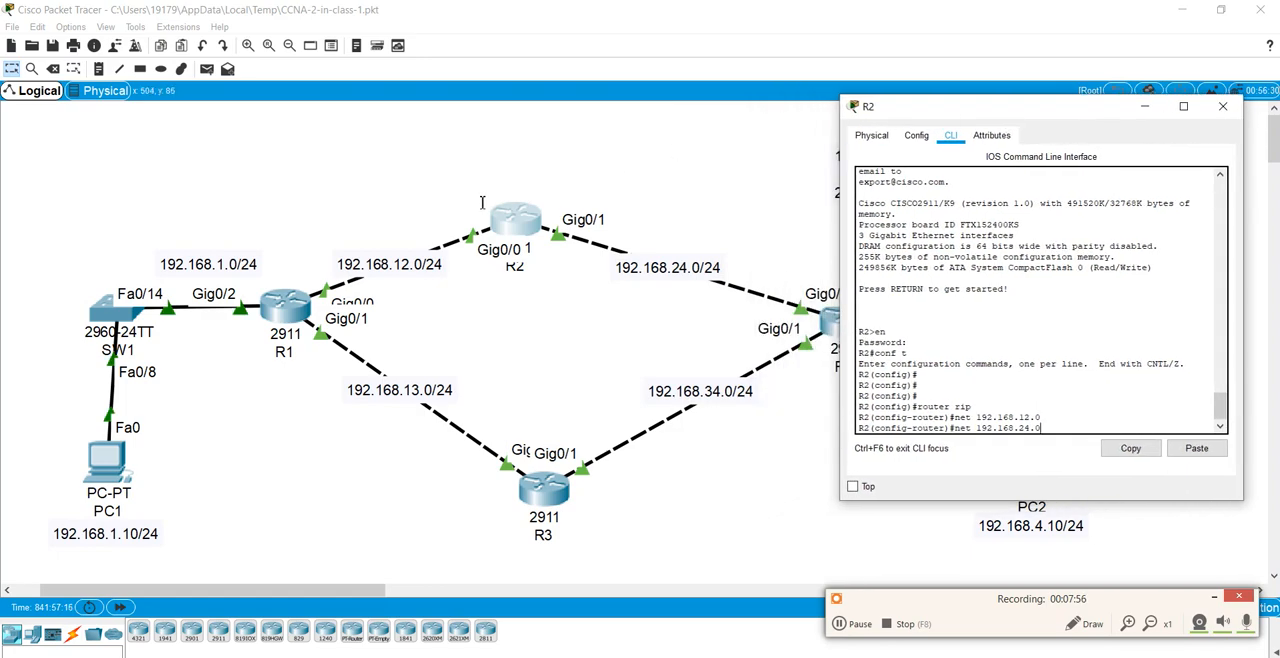
{"action": "type", "text": ".0"}
{"action": "key", "text": "Return"}
Step: Set R2's RIP version to 2 and save the configuration with do wr
{"action": "type", "text": "v"}
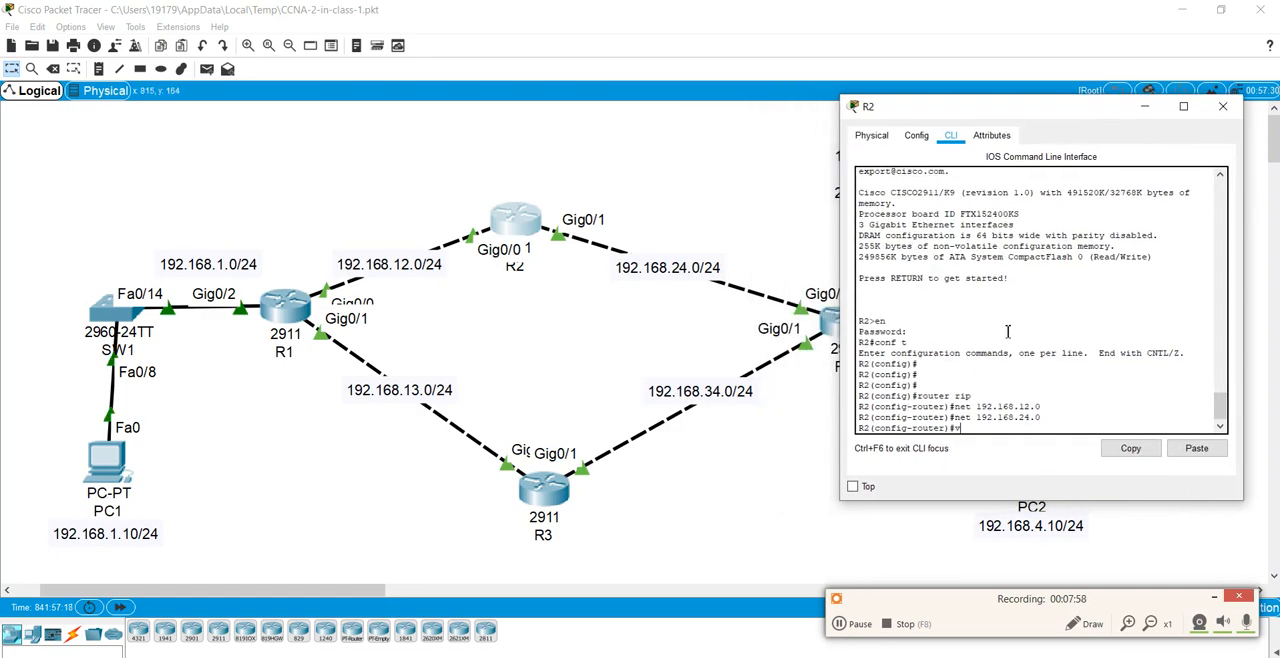
{"action": "type", "text": "er 2"}
{"action": "key", "text": "Return"}
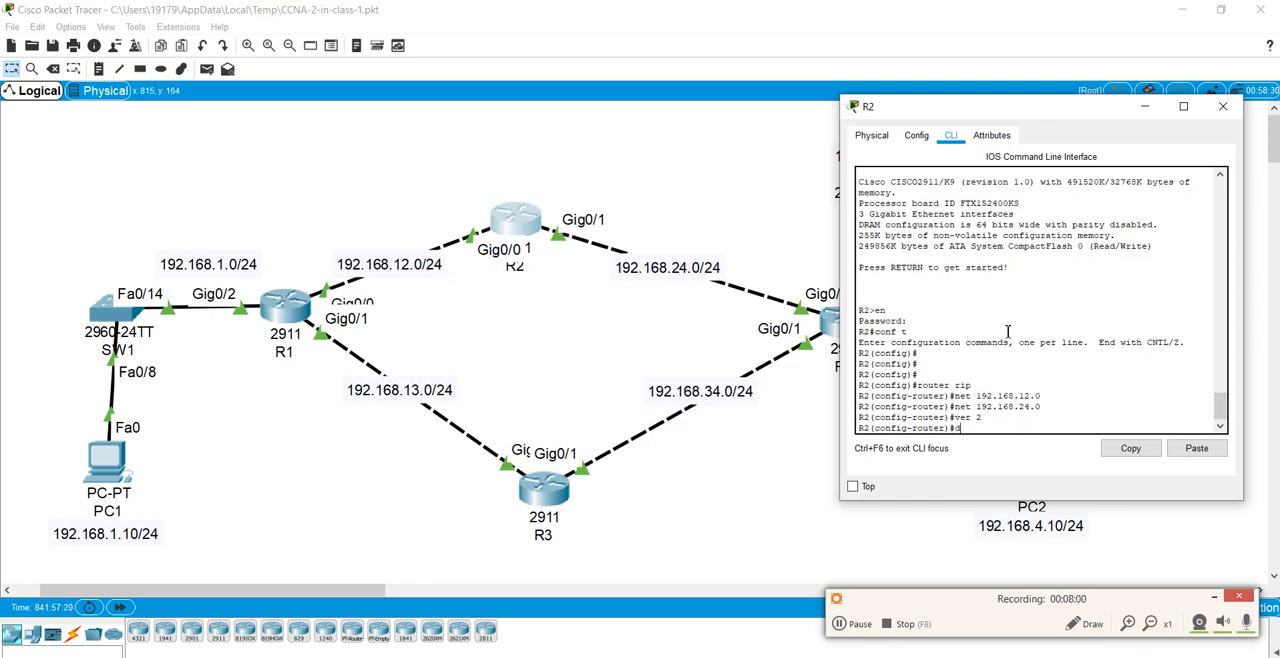
{"action": "type", "text": "do wr"}
{"action": "key", "text": "Return"}
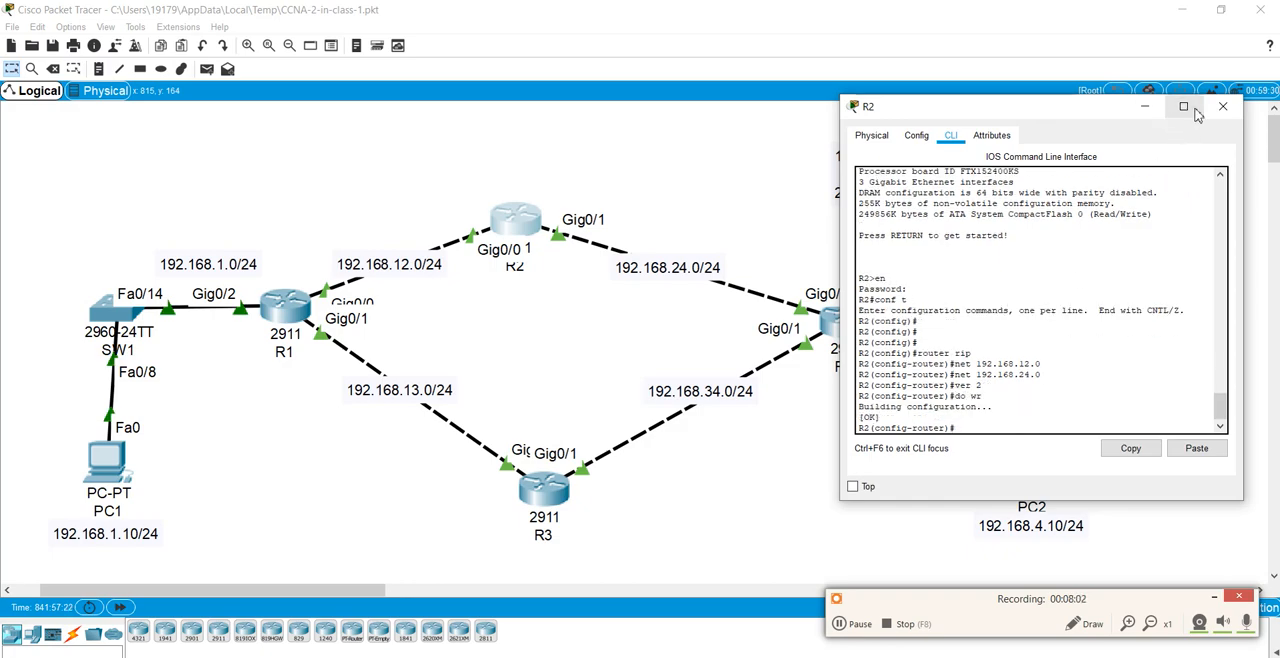
Step: Display R2's IP routing table from router configuration mode and widen the console window to read the RIP routes
{"action": "type", "text": "do show i"}
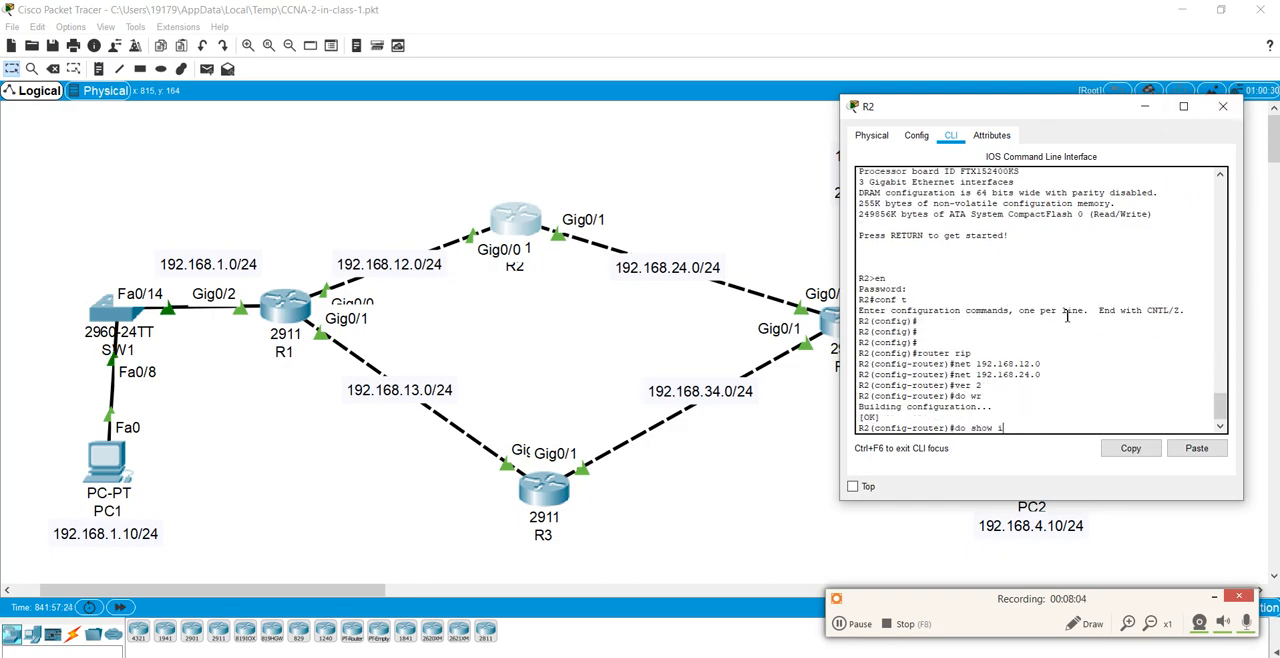
{"action": "type", "text": "p route"}
{"action": "key", "text": "Return"}
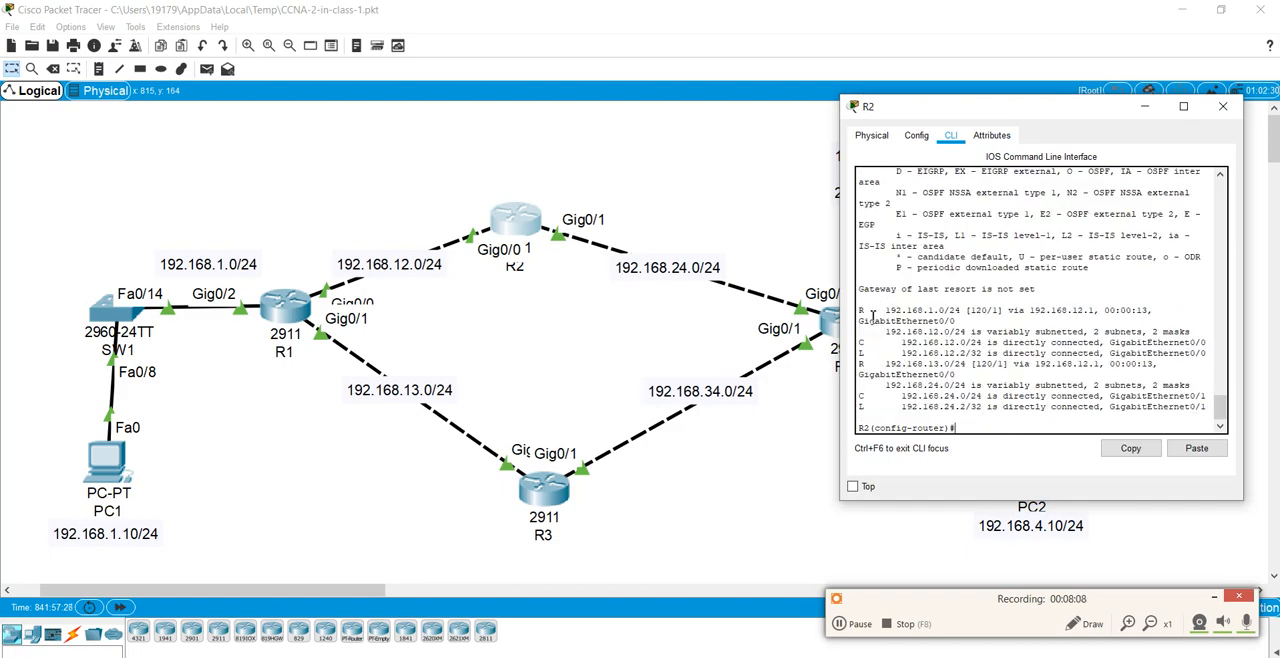
{"action": "left_click_drag", "start_coordinate": [872, 314], "coordinate": [1155, 313]}
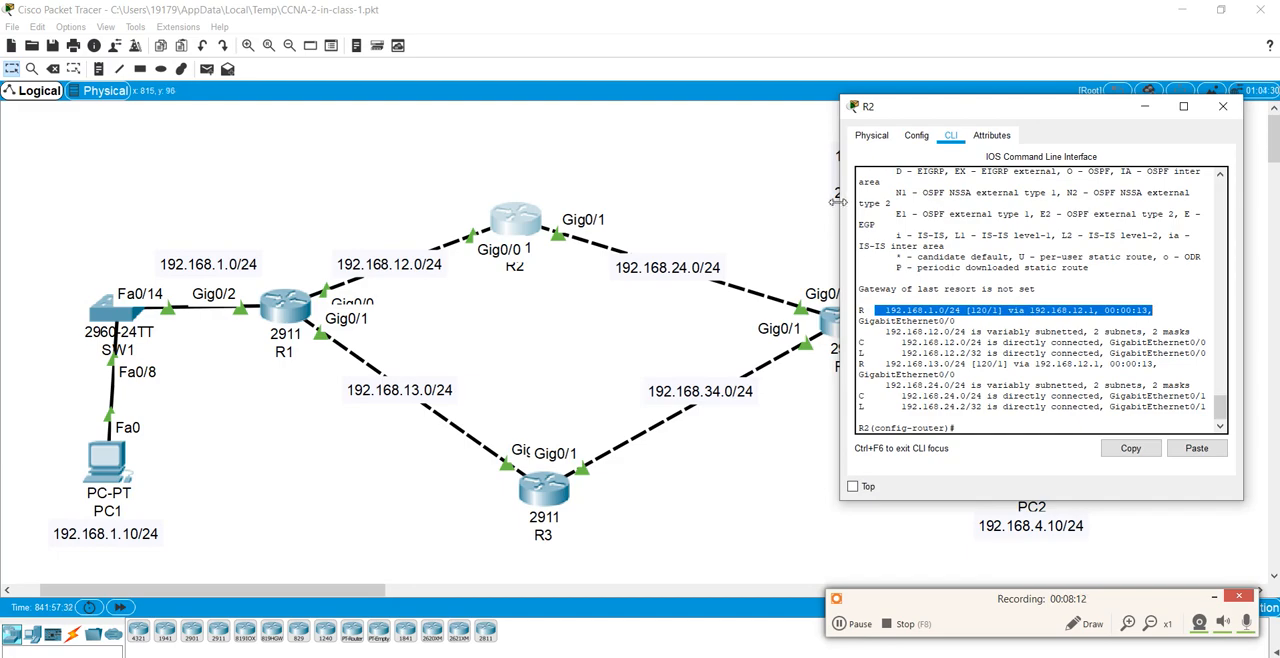
{"action": "left_click_drag", "start_coordinate": [838, 202], "coordinate": [545, 204]}
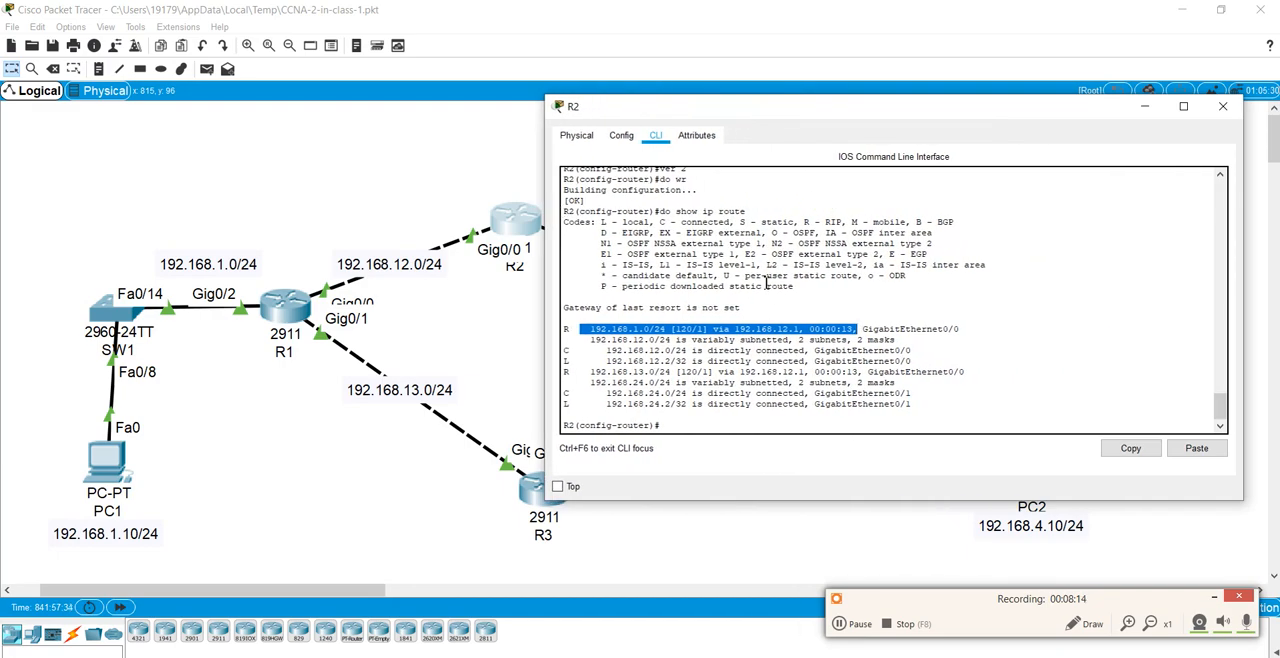
Step: Display R2's IP routing table again and compare the 192.168.1.0/24 RIP entry with the topology
{"action": "key", "text": "Up"}
{"action": "key", "text": "Return"}
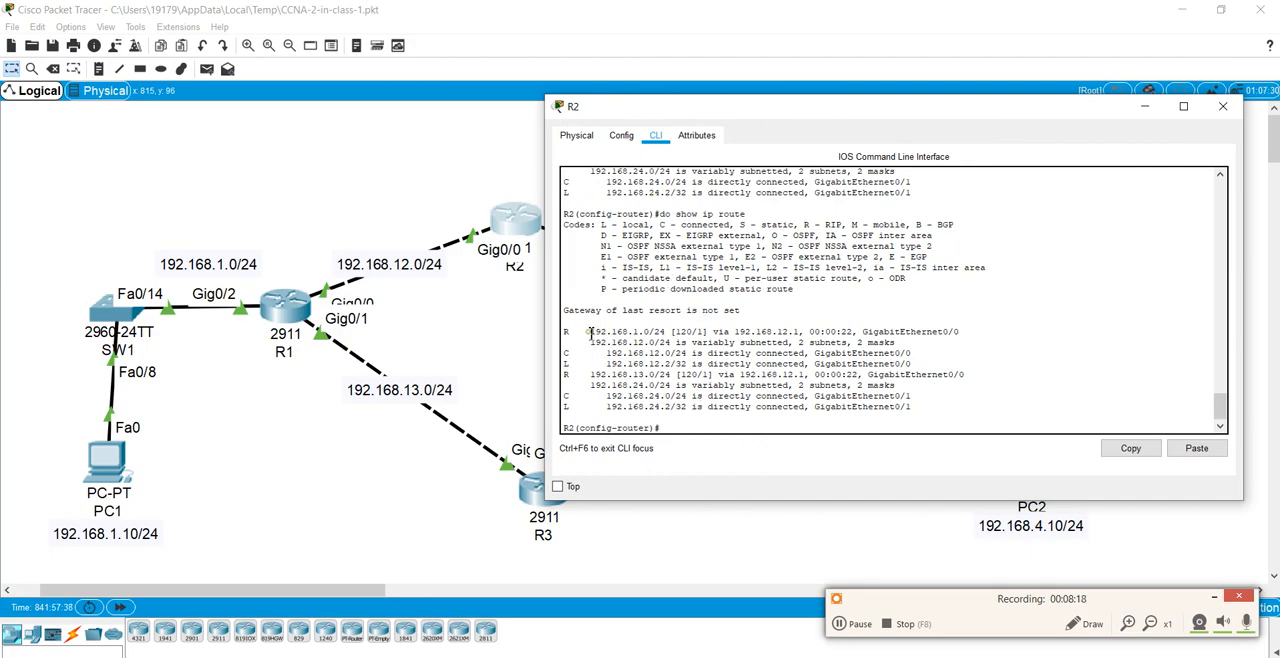
{"action": "left_click_drag", "start_coordinate": [589, 332], "coordinate": [670, 331]}
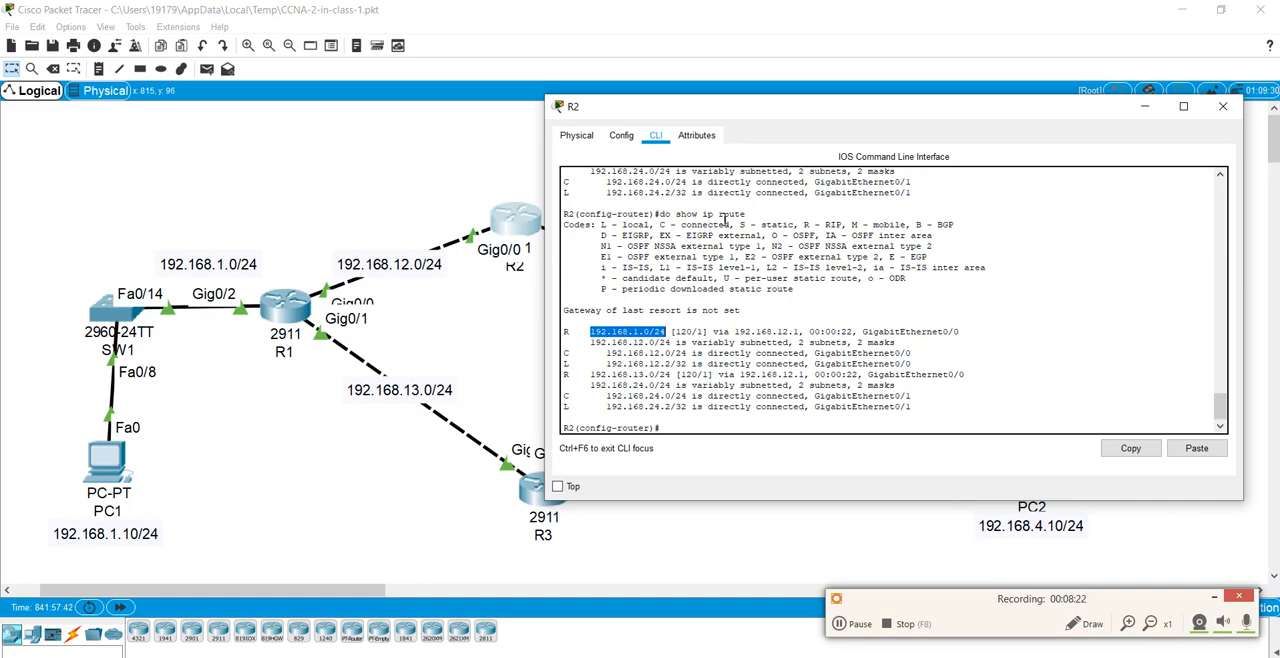
{"action": "left_click_drag", "start_coordinate": [736, 115], "coordinate": [844, 133]}
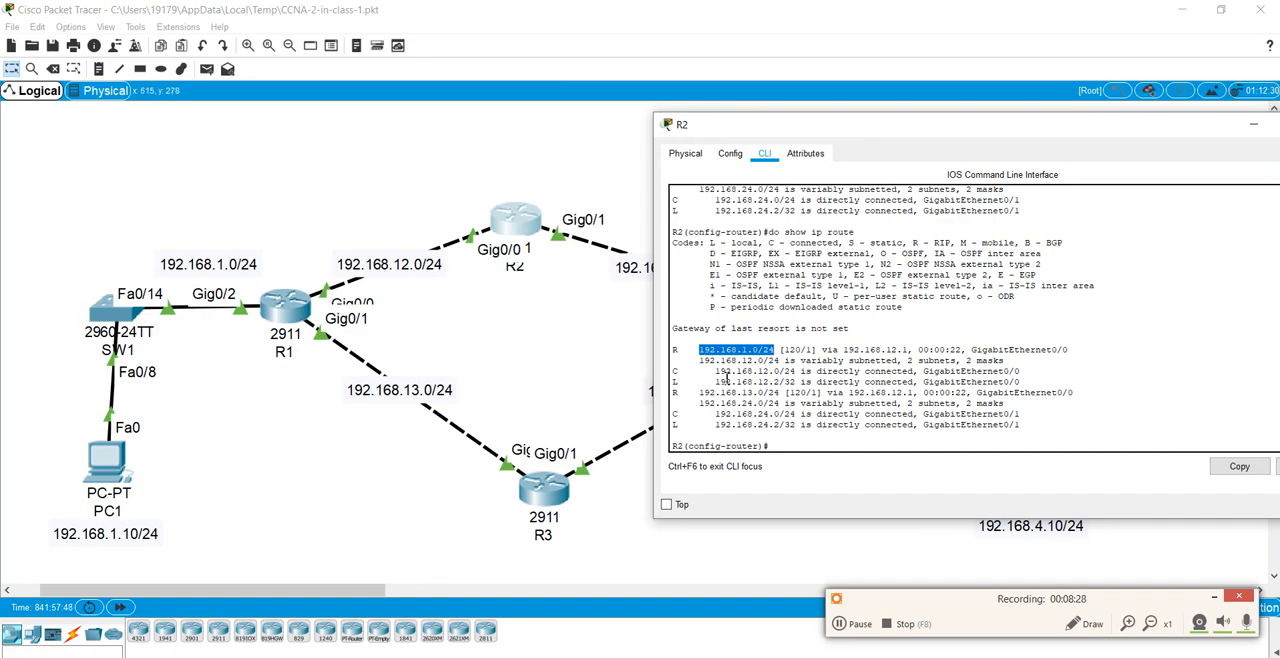
{"action": "left_click", "coordinate": [740, 328]}
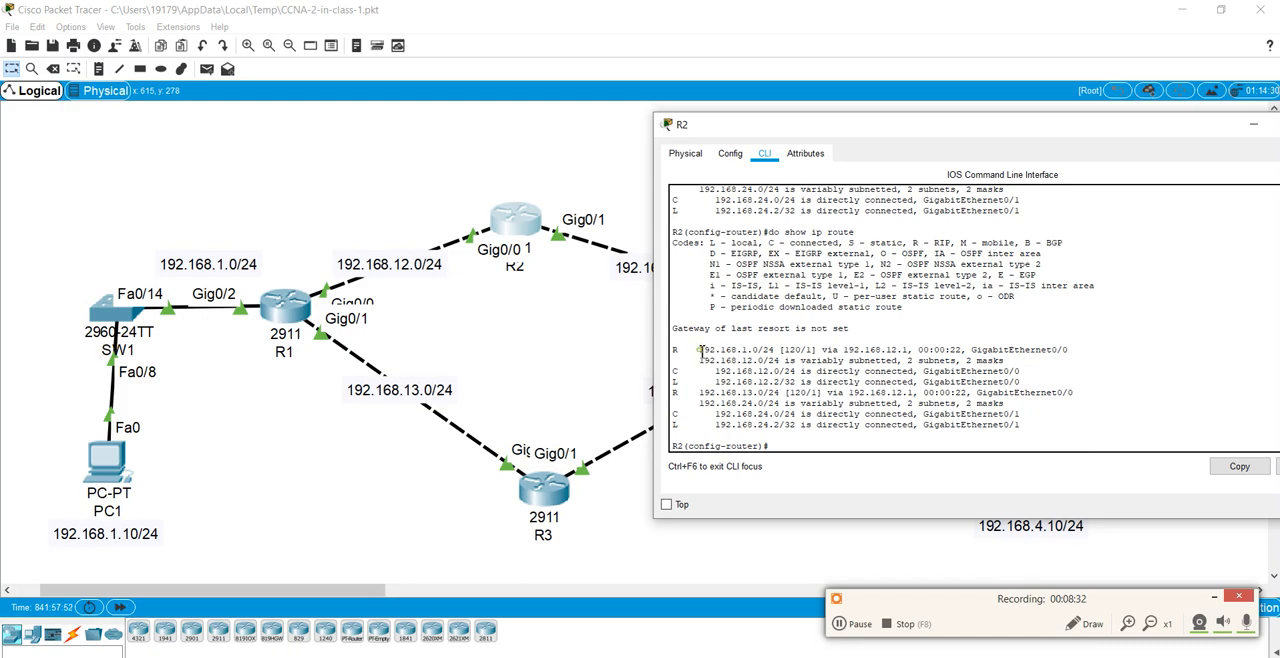
Step: Compare R2's RIP entries for 192.168.1.0/24 and 192.168.13.0/24 with the networks attached to R1 in the topology
{"action": "left_click_drag", "start_coordinate": [699, 350], "coordinate": [774, 350]}
{"action": "left_click", "coordinate": [682, 355]}
{"action": "left_click", "coordinate": [1088, 623]}
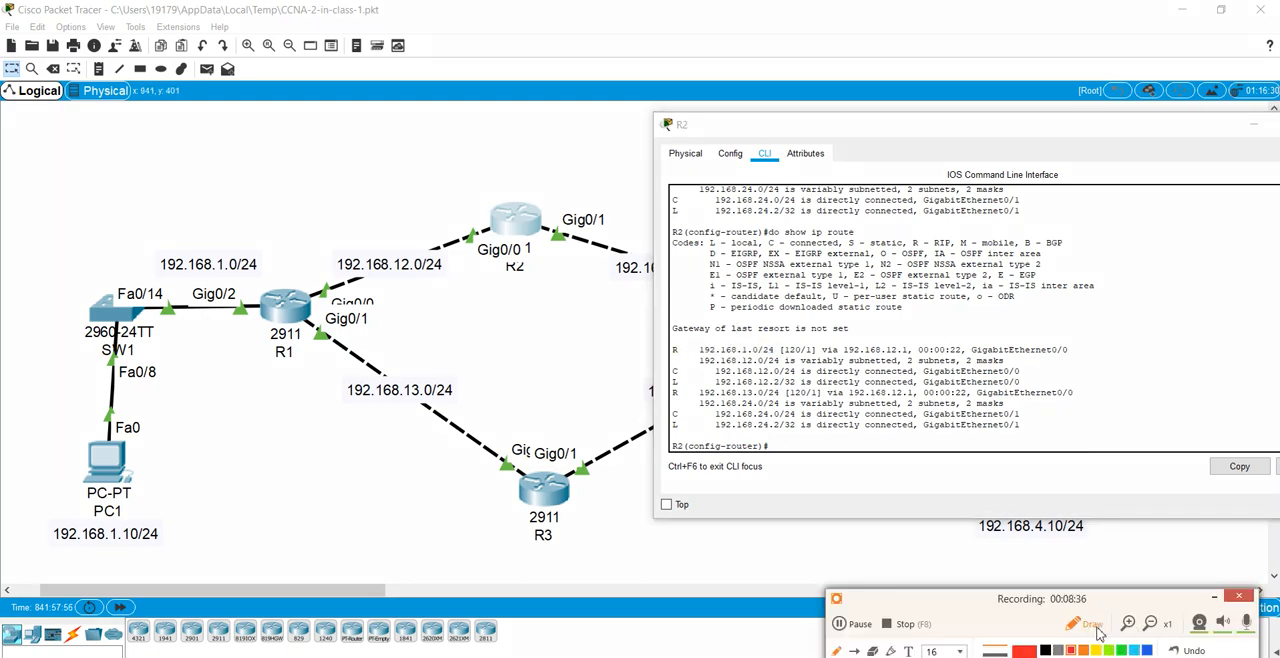
{"action": "left_click", "coordinate": [1090, 625]}
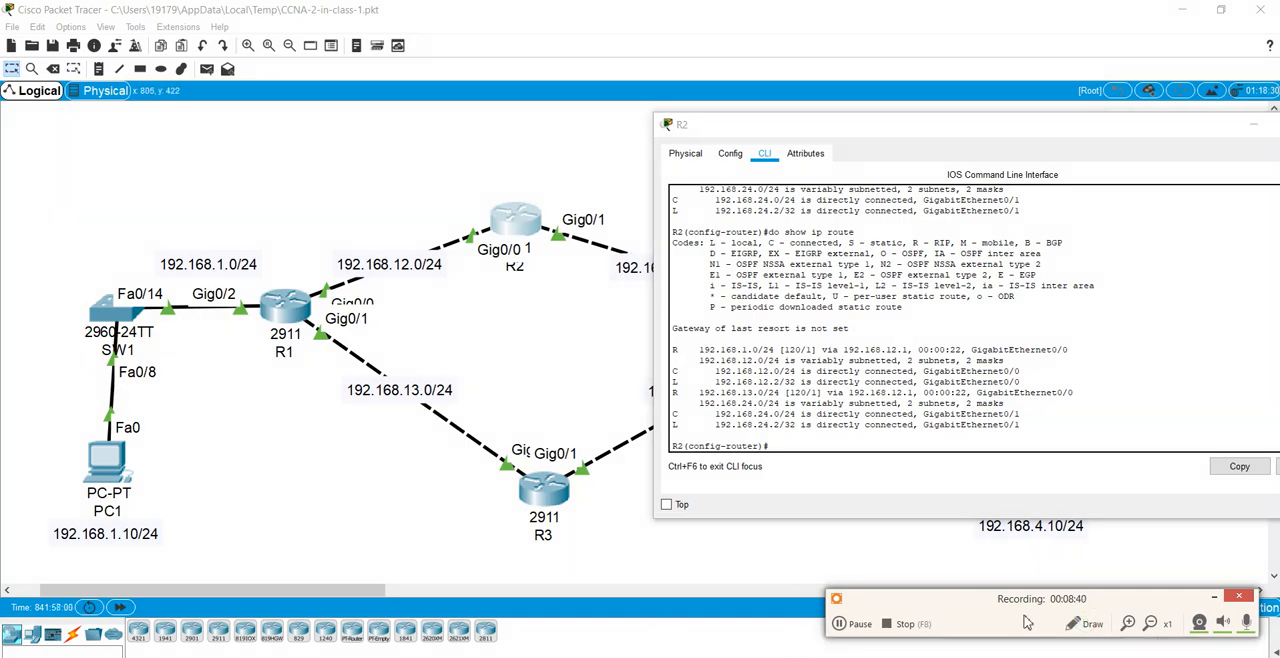
{"action": "left_click", "coordinate": [1080, 624]}
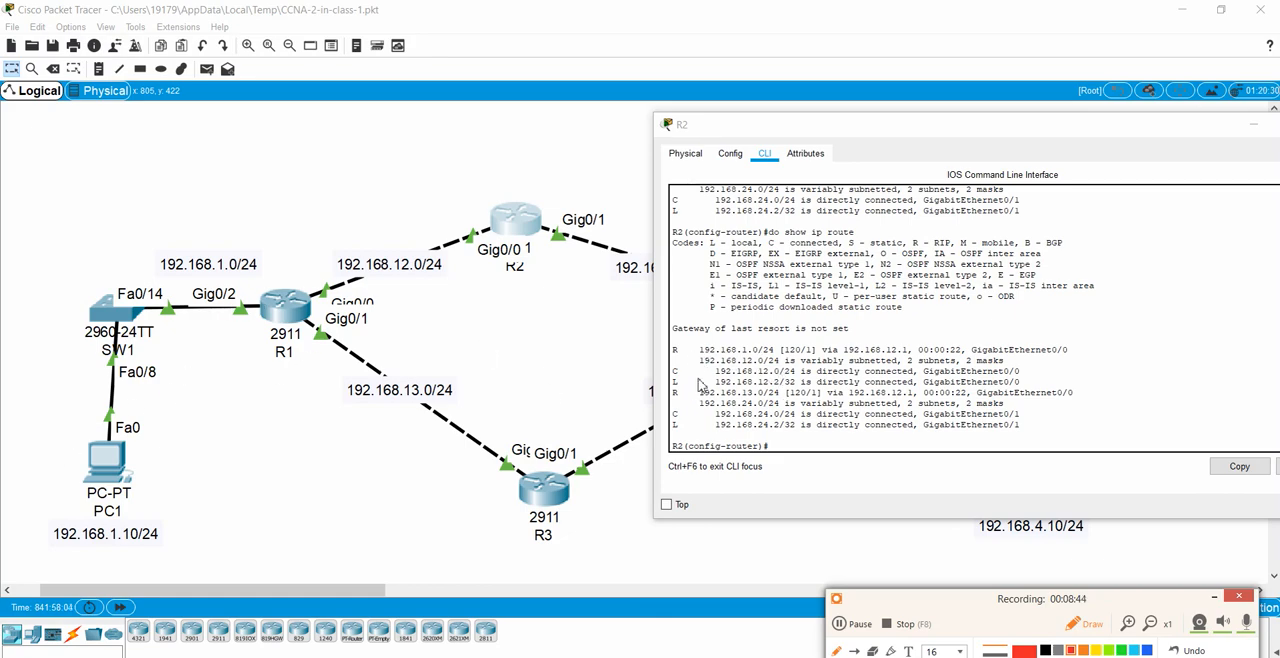
{"action": "left_click_drag", "start_coordinate": [698, 356], "coordinate": [778, 360]}
{"action": "mouse_move", "coordinate": [172, 247]}
{"action": "left_mouse_down"}
{"action": "mouse_move", "coordinate": [136, 258]}
{"action": "mouse_move", "coordinate": [206, 282]}
{"action": "mouse_move", "coordinate": [285, 268]}
{"action": "mouse_move", "coordinate": [162, 252]}
{"action": "left_mouse_up"}
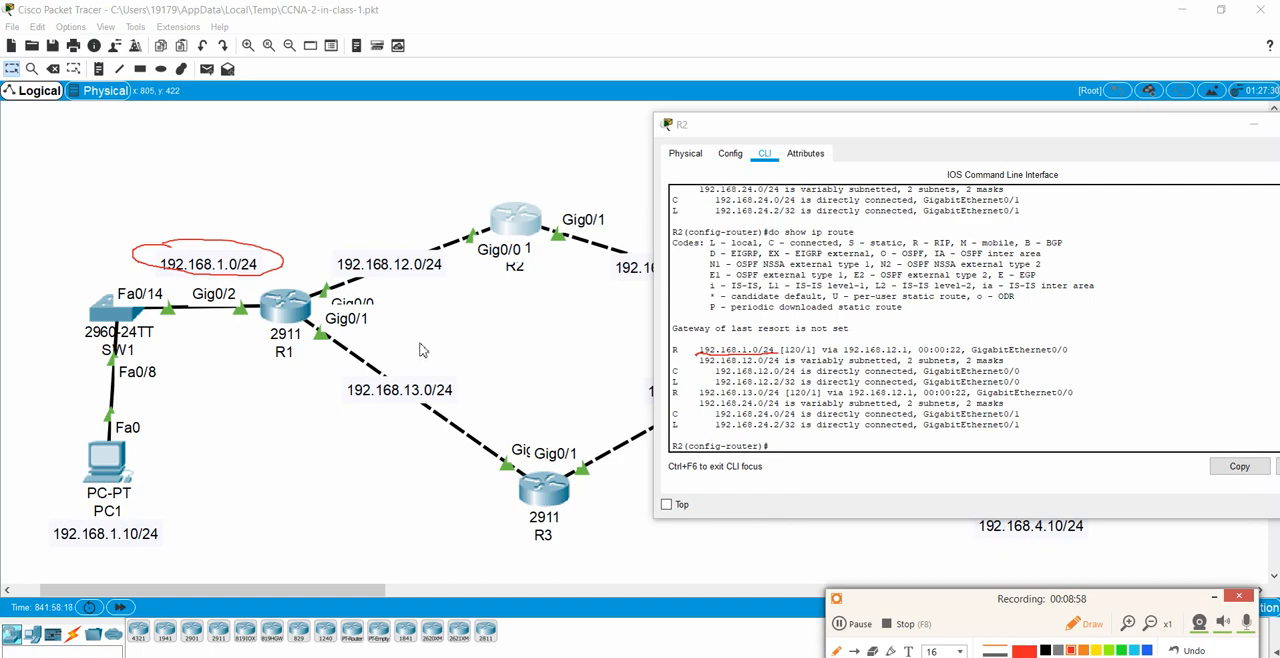
{"action": "mouse_move", "coordinate": [305, 289]}
{"action": "left_mouse_down"}
{"action": "mouse_move", "coordinate": [335, 306]}
{"action": "mouse_move", "coordinate": [343, 282]}
{"action": "mouse_move", "coordinate": [303, 287]}
{"action": "left_mouse_up"}
{"action": "left_click_drag", "start_coordinate": [697, 396], "coordinate": [780, 400]}
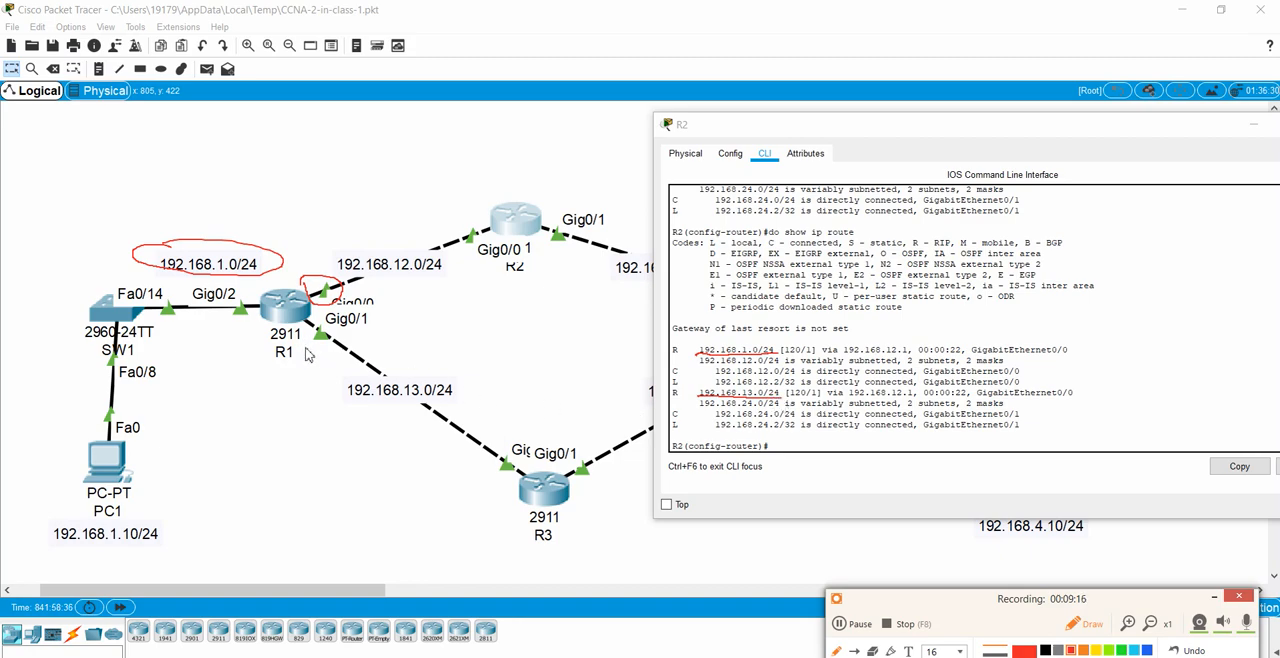
{"action": "mouse_move", "coordinate": [312, 322]}
{"action": "left_mouse_down"}
{"action": "mouse_move", "coordinate": [425, 352]}
{"action": "mouse_move", "coordinate": [505, 458]}
{"action": "mouse_move", "coordinate": [422, 443]}
{"action": "mouse_move", "coordinate": [310, 345]}
{"action": "mouse_move", "coordinate": [300, 320]}
{"action": "mouse_move", "coordinate": [318, 318]}
{"action": "mouse_move", "coordinate": [292, 316]}
{"action": "mouse_move", "coordinate": [304, 307]}
{"action": "left_mouse_up"}
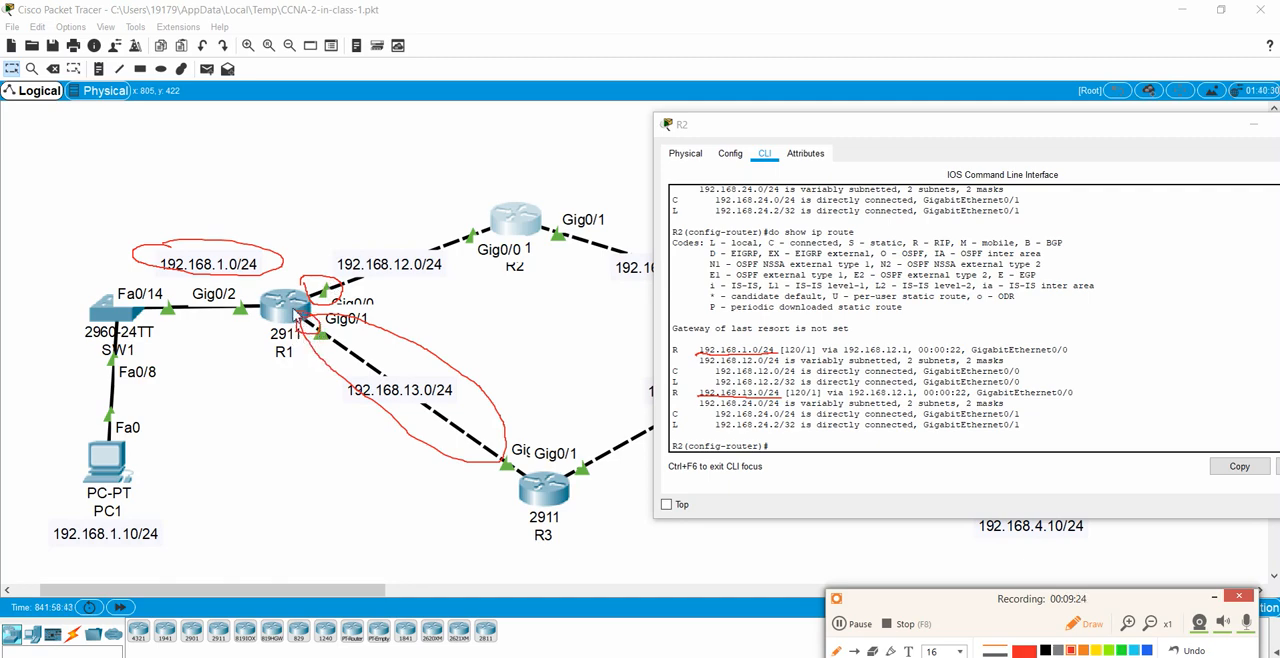
{"action": "mouse_move", "coordinate": [497, 199]}
{"action": "left_mouse_down"}
{"action": "mouse_move", "coordinate": [486, 288]}
{"action": "mouse_move", "coordinate": [562, 252]}
{"action": "mouse_move", "coordinate": [498, 190]}
{"action": "left_mouse_up"}
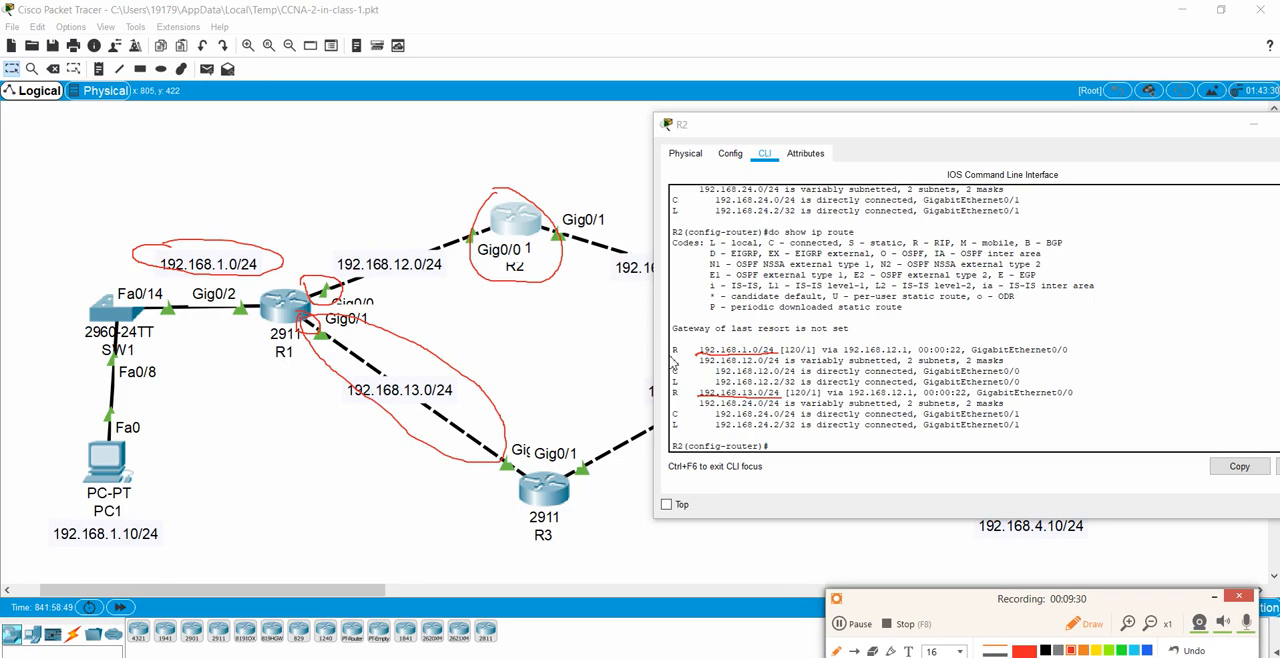
{"action": "left_click_drag", "start_coordinate": [666, 352], "coordinate": [693, 352]}
{"action": "left_click_drag", "start_coordinate": [666, 395], "coordinate": [694, 395]}
{"action": "left_click_drag", "start_coordinate": [913, 250], "coordinate": [950, 252]}
{"action": "left_click_drag", "start_coordinate": [882, 259], "coordinate": [924, 260]}
{"action": "left_click", "coordinate": [1194, 657]}
{"action": "left_click", "coordinate": [1095, 623]}
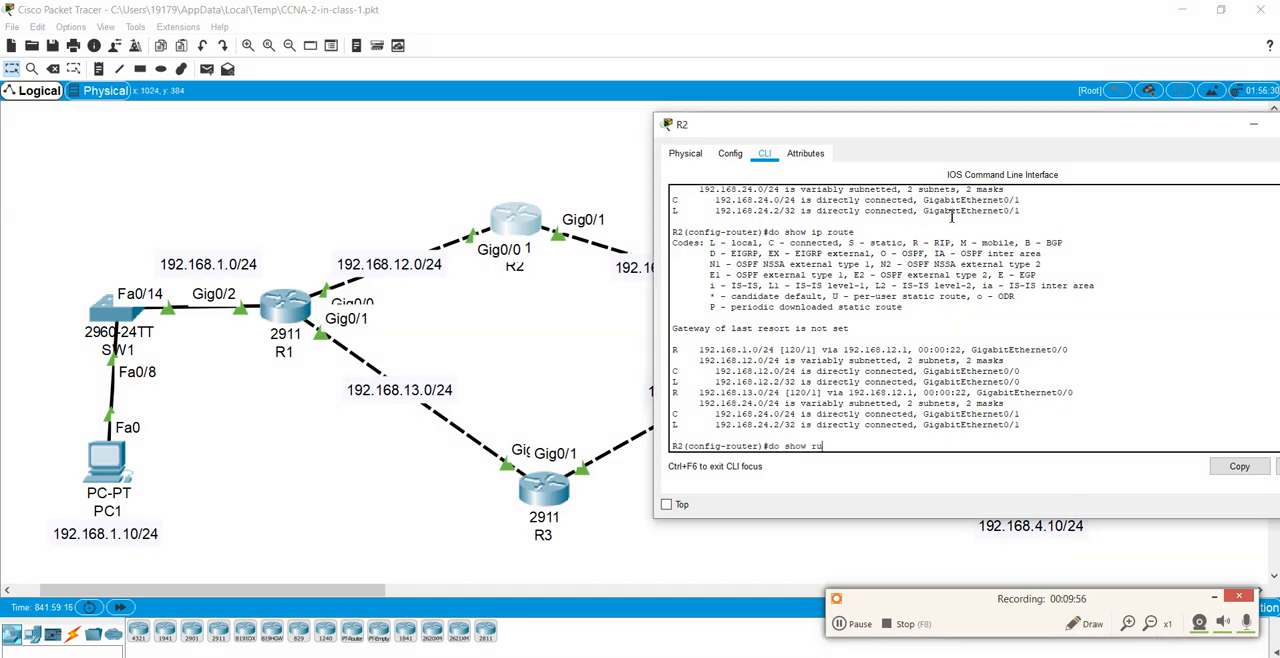
Step: Display R2's running configuration from router configuration mode and page through to the router rip section
{"action": "key", "text": "Return"}
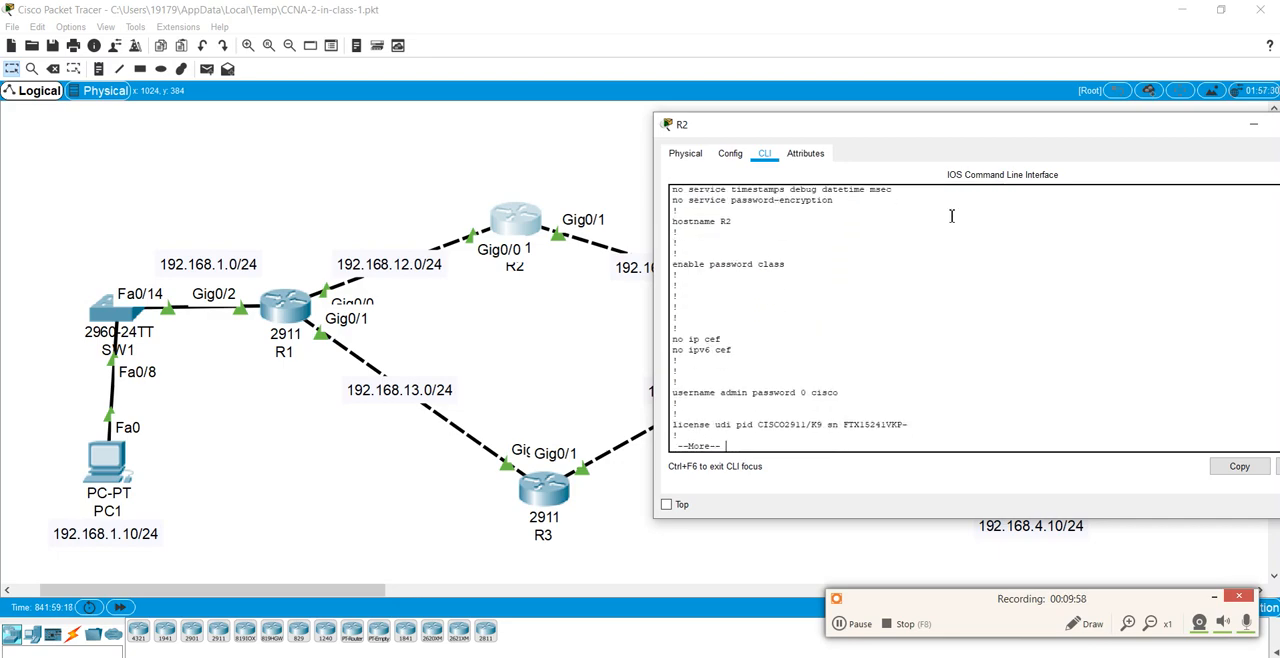
{"action": "key", "text": "Return"}
{"action": "key", "text": "Return"}
{"action": "key", "text": "Return"}
{"action": "key", "text": "Return"}
{"action": "key", "text": "Return"}
{"action": "key", "text": "Return"}
{"action": "key", "text": "Return"}
{"action": "key", "text": "Return"}
{"action": "key", "text": "Return"}
{"action": "key", "text": "Return"}
{"action": "key", "text": "Return"}
{"action": "key", "text": "Return"}
{"action": "key", "text": "Return"}
{"action": "key", "text": "Return"}
{"action": "key", "text": "Return"}
{"action": "key", "text": "Return"}
{"action": "key", "text": "Return"}
{"action": "key", "text": "Return"}
{"action": "key", "text": "Return"}
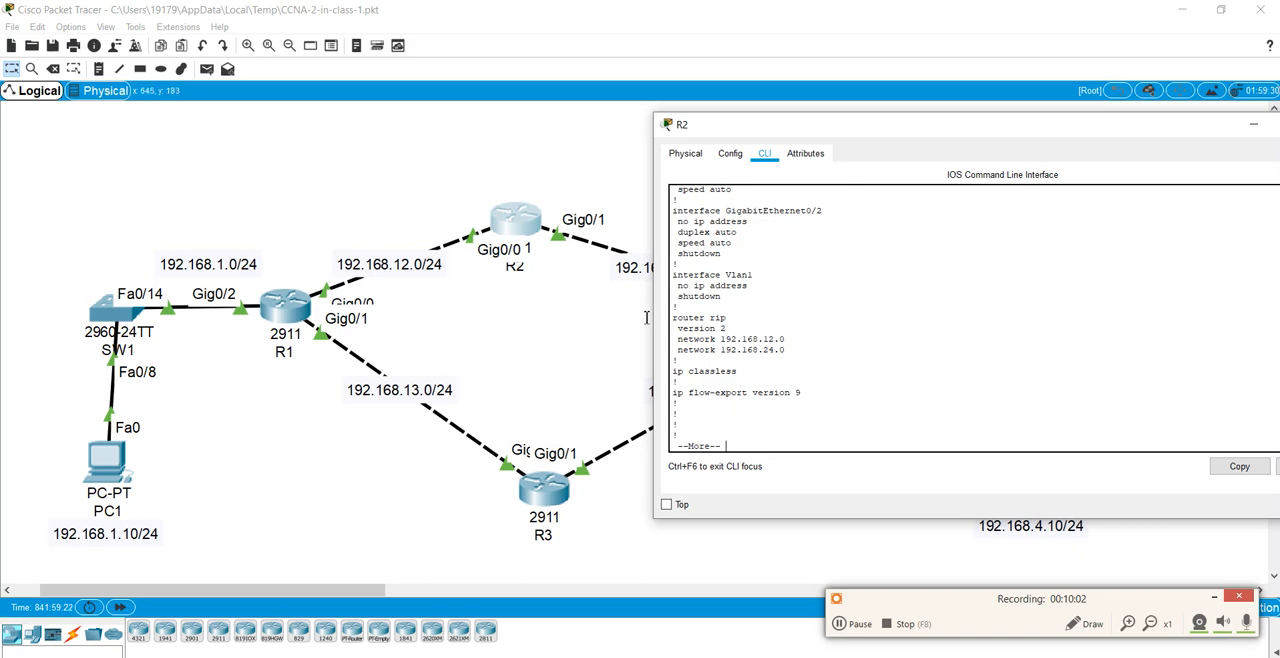
{"action": "key", "text": "ctrl+c"}
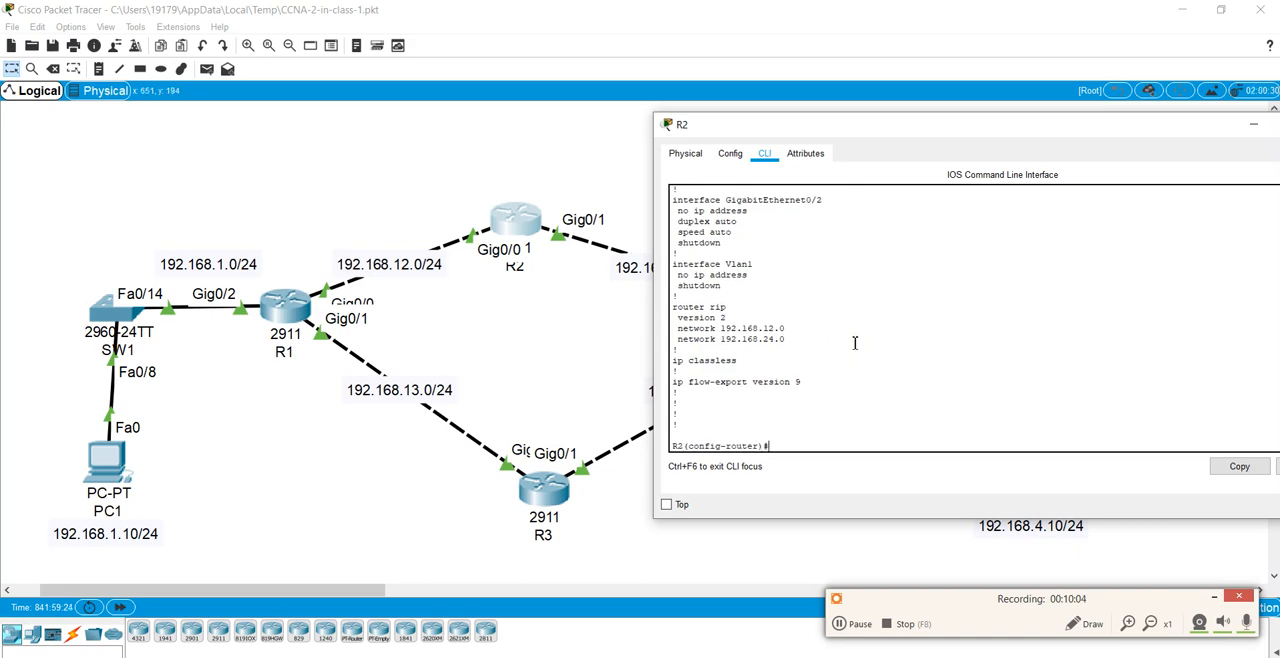
Step: Save R2's configuration with do wr and close the R2 window
{"action": "type", "text": "do wr"}
{"action": "key", "text": "Return"}
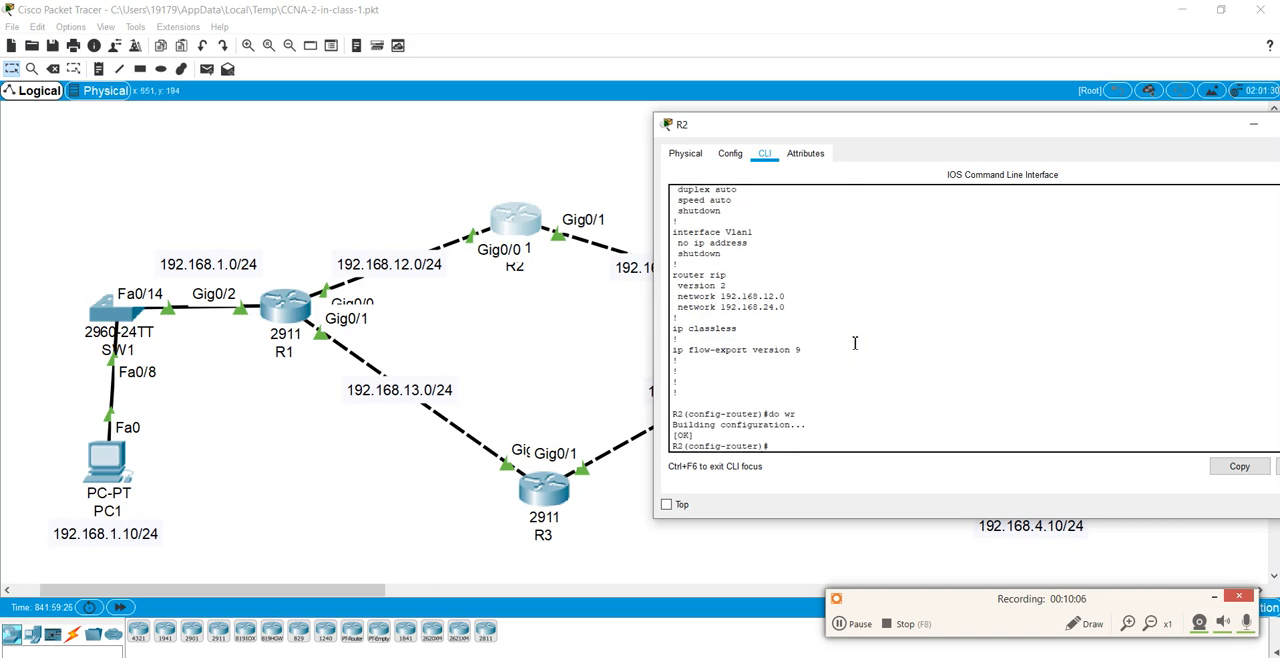
{"action": "left_click_drag", "start_coordinate": [1043, 125], "coordinate": [757, 125]}
{"action": "left_click", "coordinate": [1046, 125]}
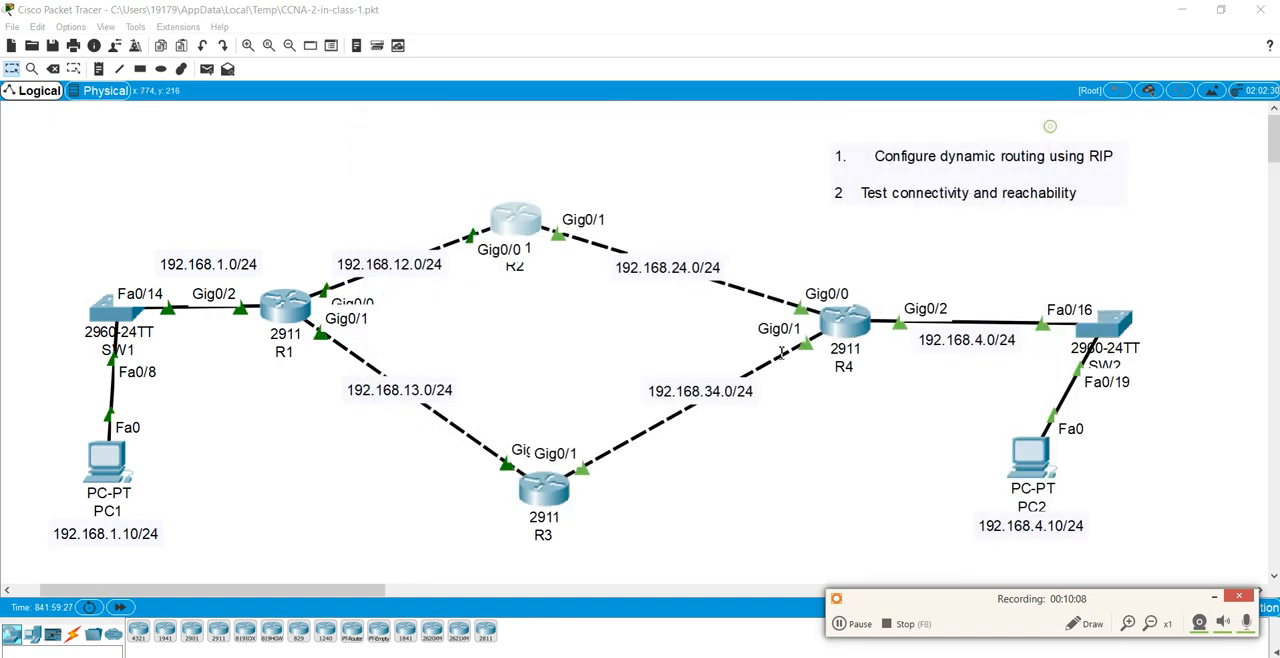
Step: Open R4's command line, enter privileged mode with the enable password, and enter global configuration mode with conf t
{"action": "left_click", "coordinate": [853, 318]}
{"action": "left_click_drag", "start_coordinate": [632, 158], "coordinate": [899, 106]}
{"action": "key", "text": "Return"}
{"action": "key", "text": "Return"}
{"action": "key", "text": "Return"}
{"action": "key", "text": "Return"}
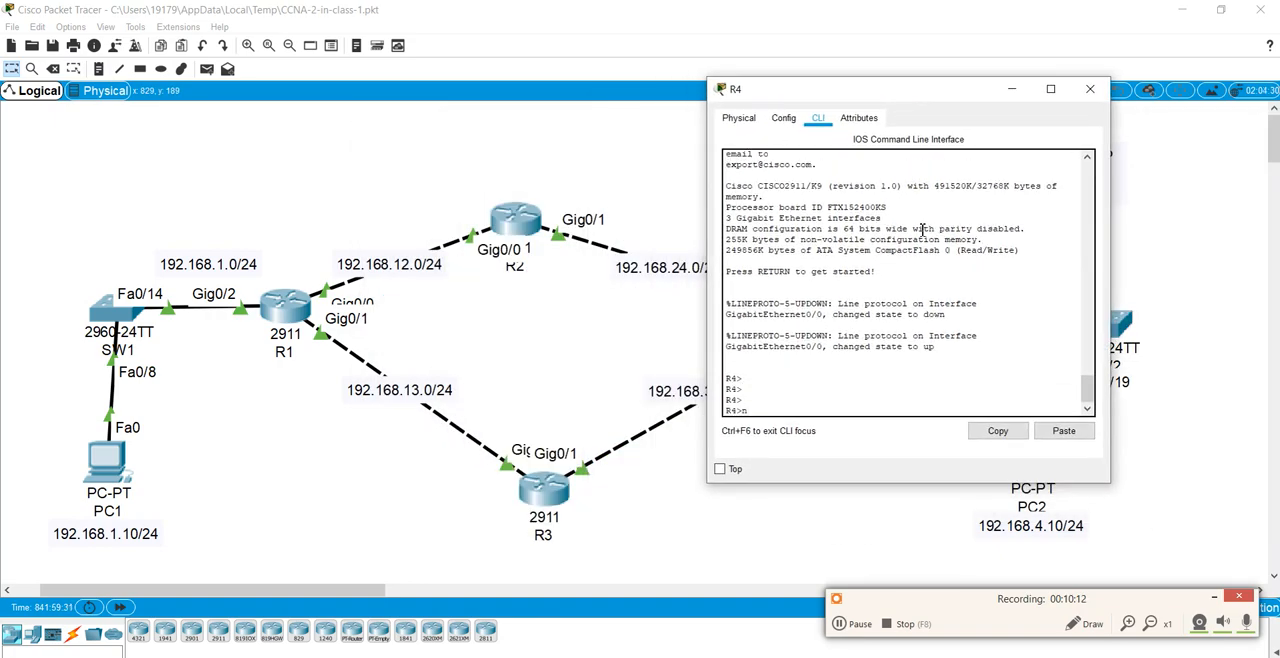
{"action": "key", "text": "BackSpace"}
{"action": "type", "text": "en"}
{"action": "key", "text": "Return"}
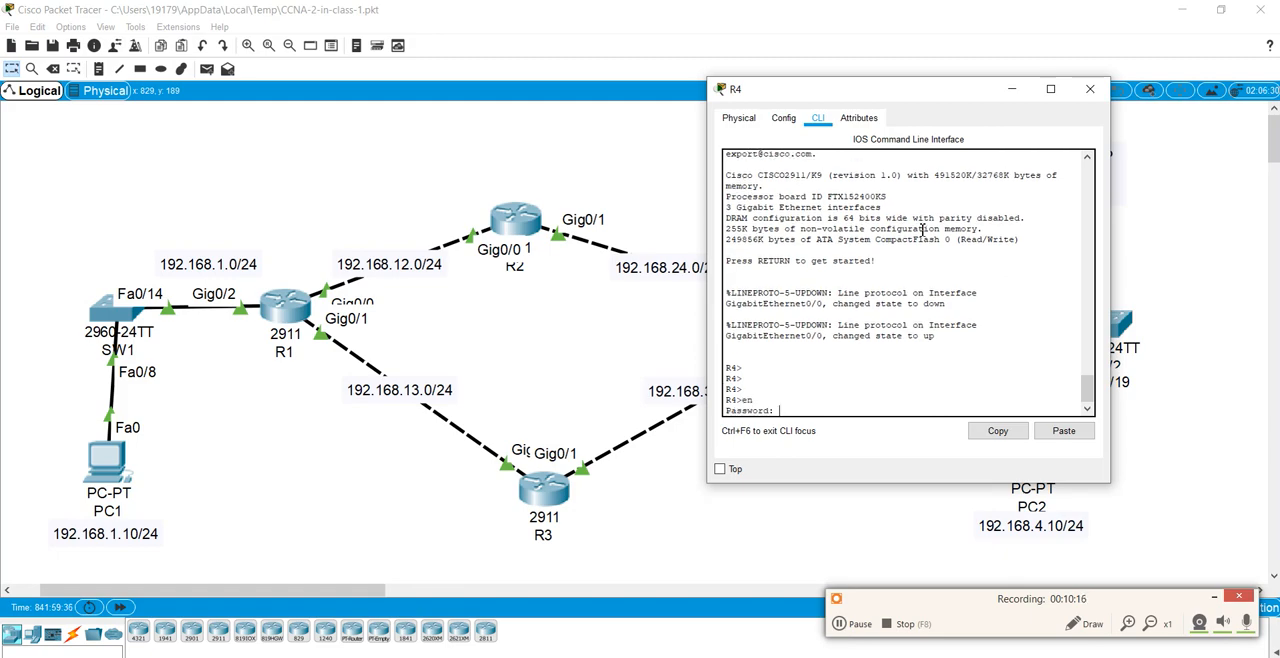
{"action": "key", "text": "Return"}
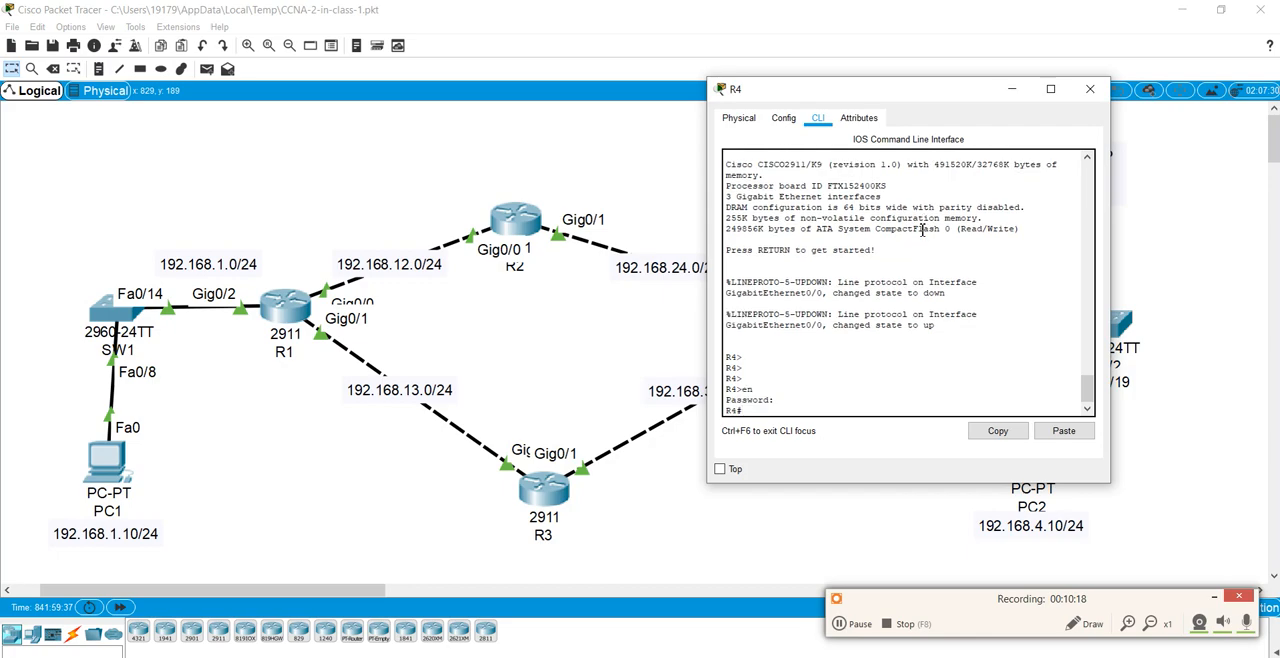
{"action": "type", "text": "conf t"}
{"action": "key", "text": "Return"}
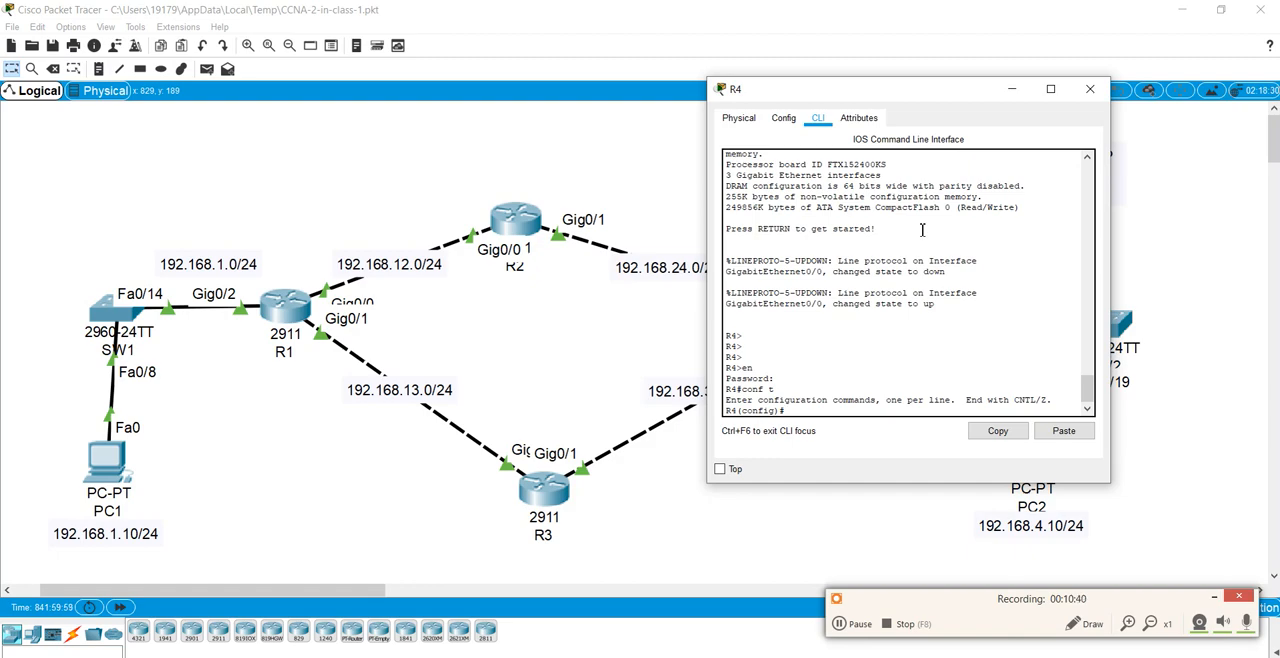
Step: Start the RIP routing process on R4 and set its version to 2
{"action": "type", "text": "ter rip"}
{"action": "key", "text": "Return"}
{"action": "type", "text": "ver"}
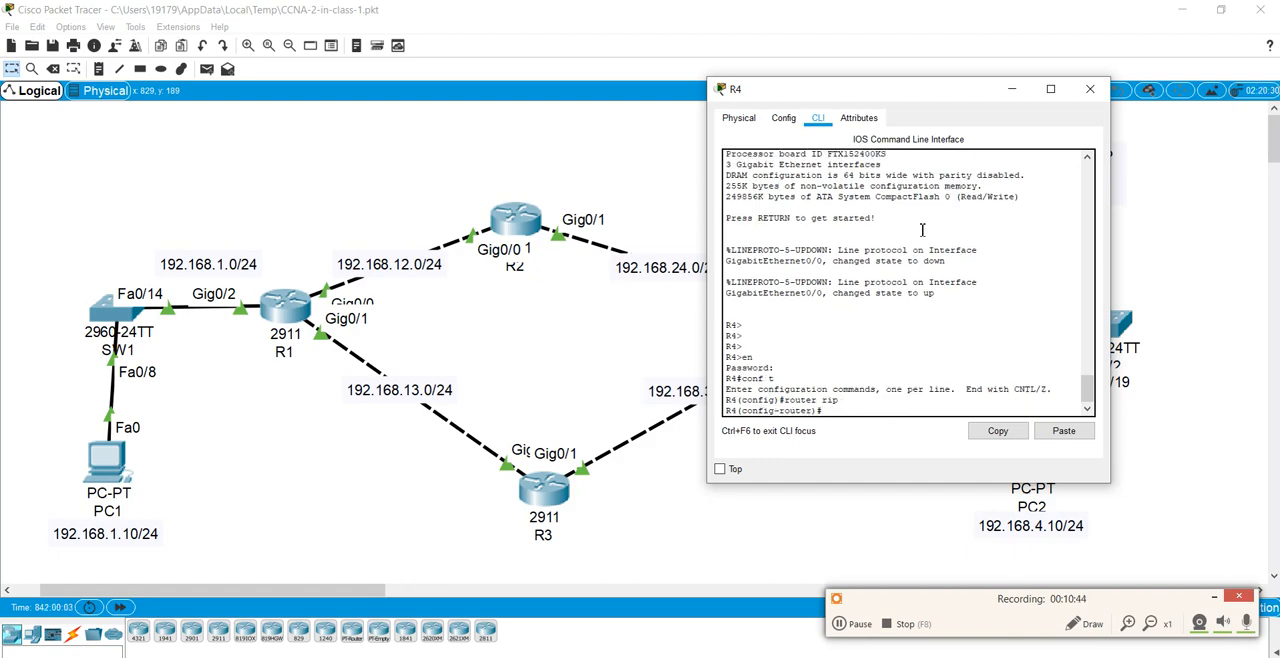
{"action": "type", "text": " 2"}
{"action": "key", "text": "Return"}
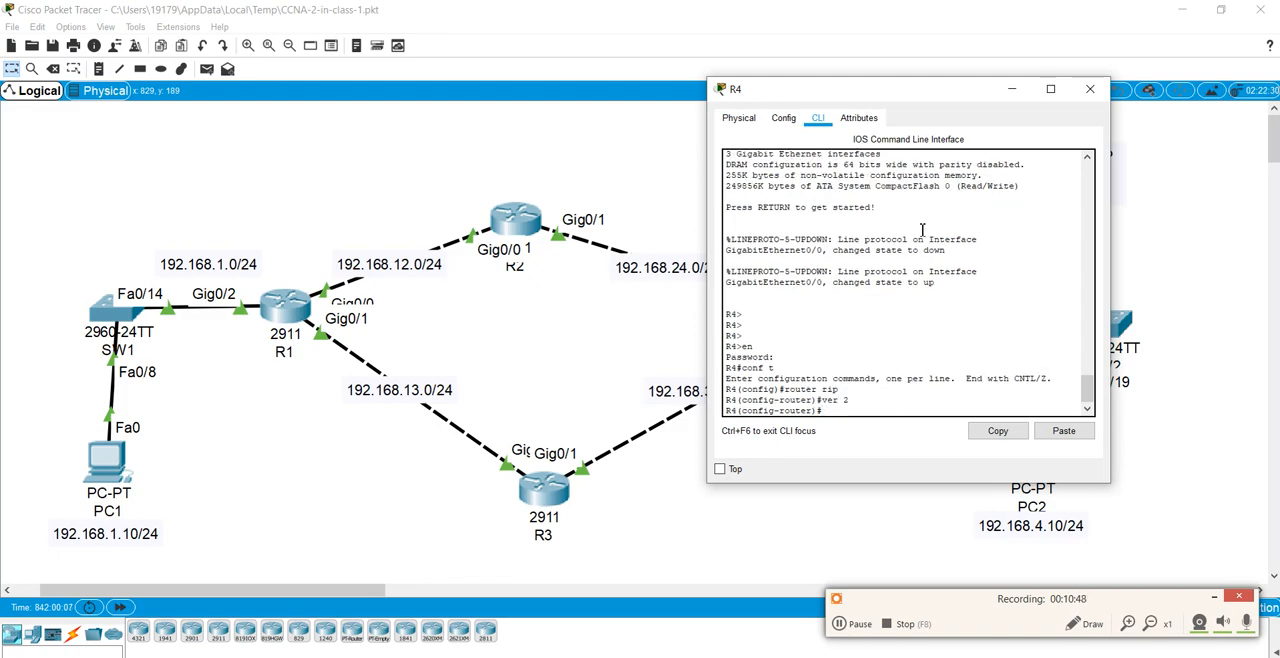
Step: Add the networks 192.168.24.0, 192.168.4.0 and 192.168.34.0 to R4's RIP process, keeping R4's links in the topology in view
{"action": "left_click_drag", "start_coordinate": [871, 92], "coordinate": [344, 94]}
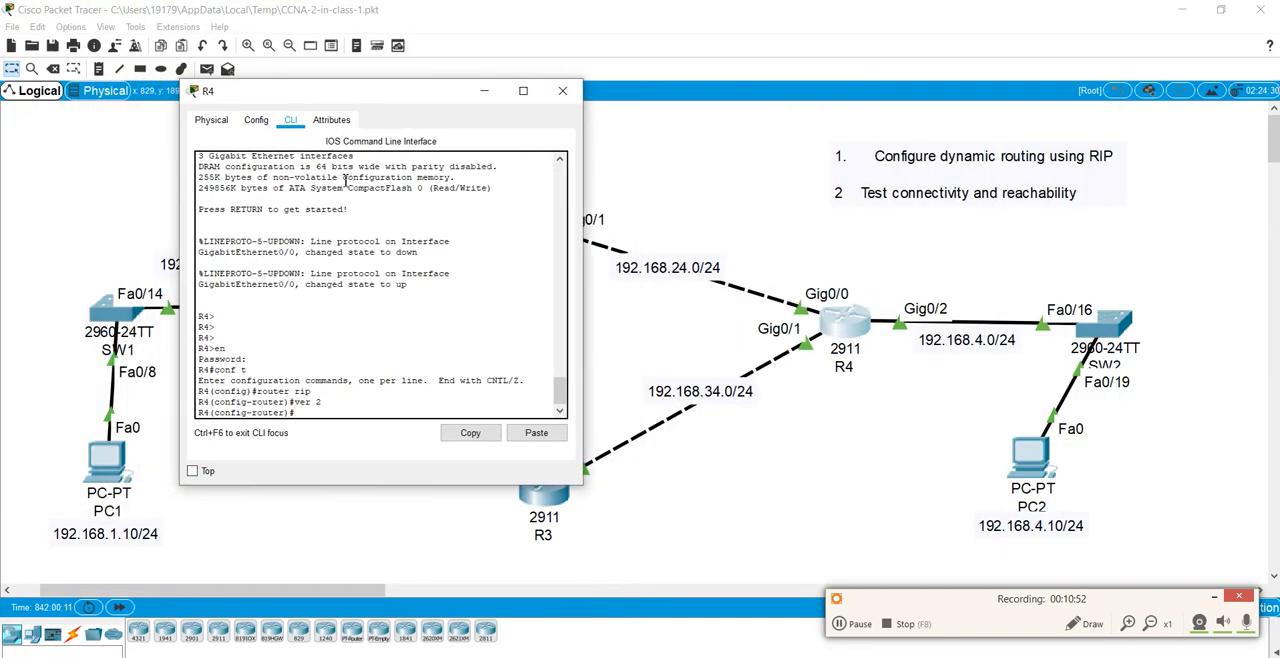
{"action": "type", "text": "net 192.168.24.0"}
{"action": "key", "text": "Return"}
{"action": "type", "text": "net"}
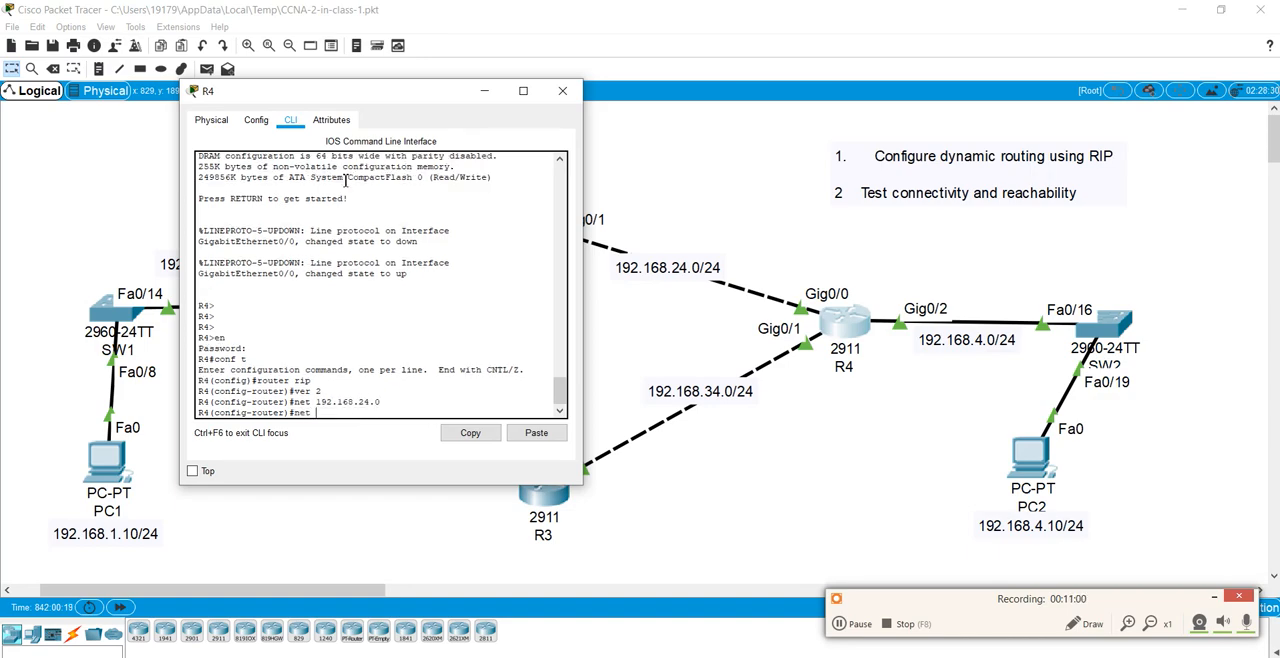
{"action": "type", "text": " 192.168.4.0"}
{"action": "key", "text": "Return"}
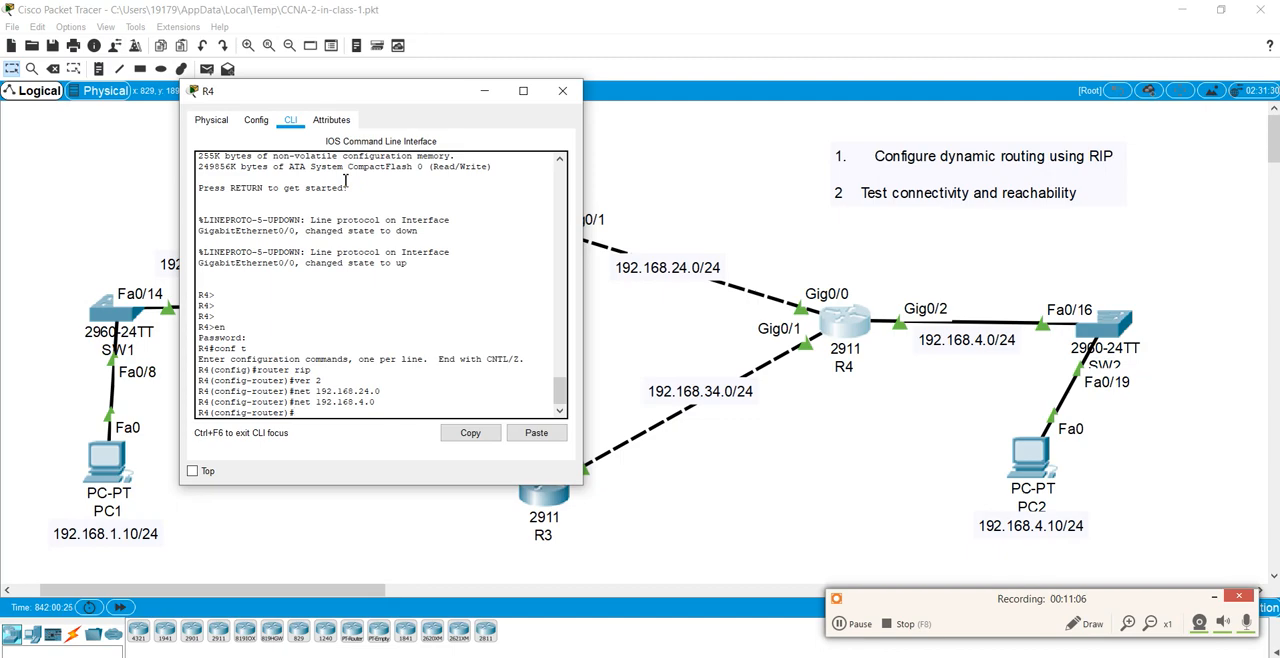
{"action": "type", "text": "net 192.168.34.0"}
{"action": "key", "text": "Return"}
Step: Save R4's RIP configuration with do wr
{"action": "type", "text": "d"}
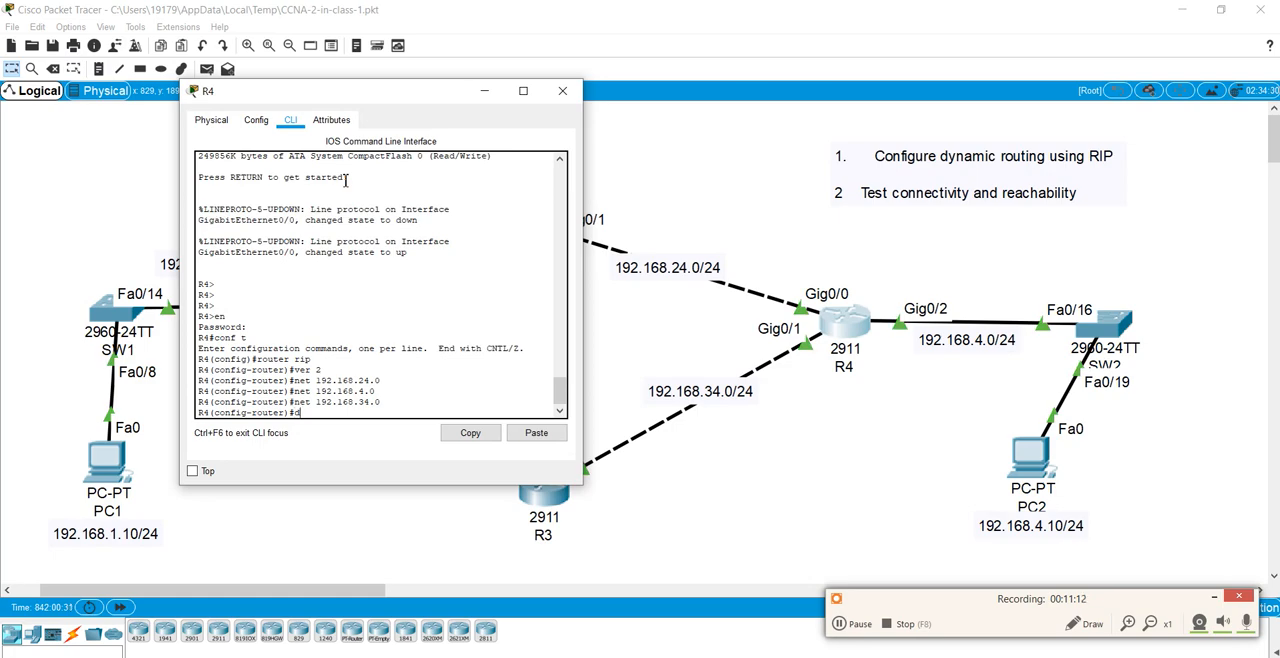
{"action": "type", "text": "o wr"}
{"action": "key", "text": "Return"}
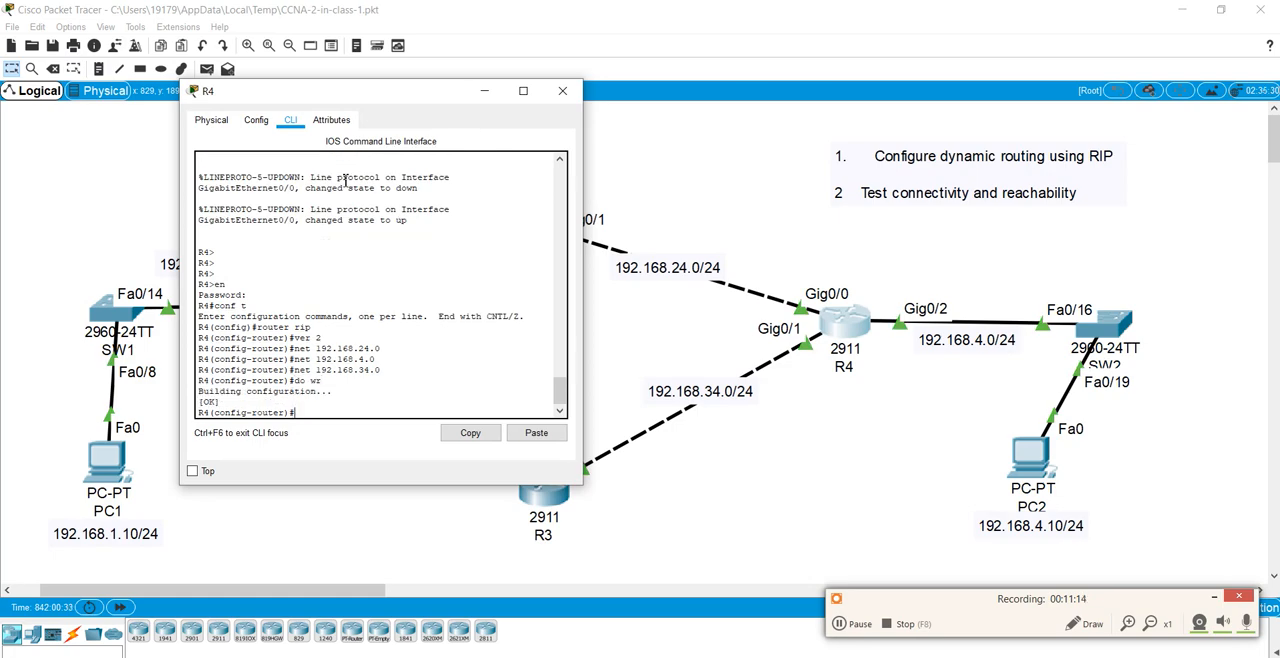
Step: Display R4's IP routing table with do show ip route and compare the 192.168.1.0/24 RIP entry with the topology
{"action": "type", "text": "do show ip route"}
{"action": "key", "text": "Return"}
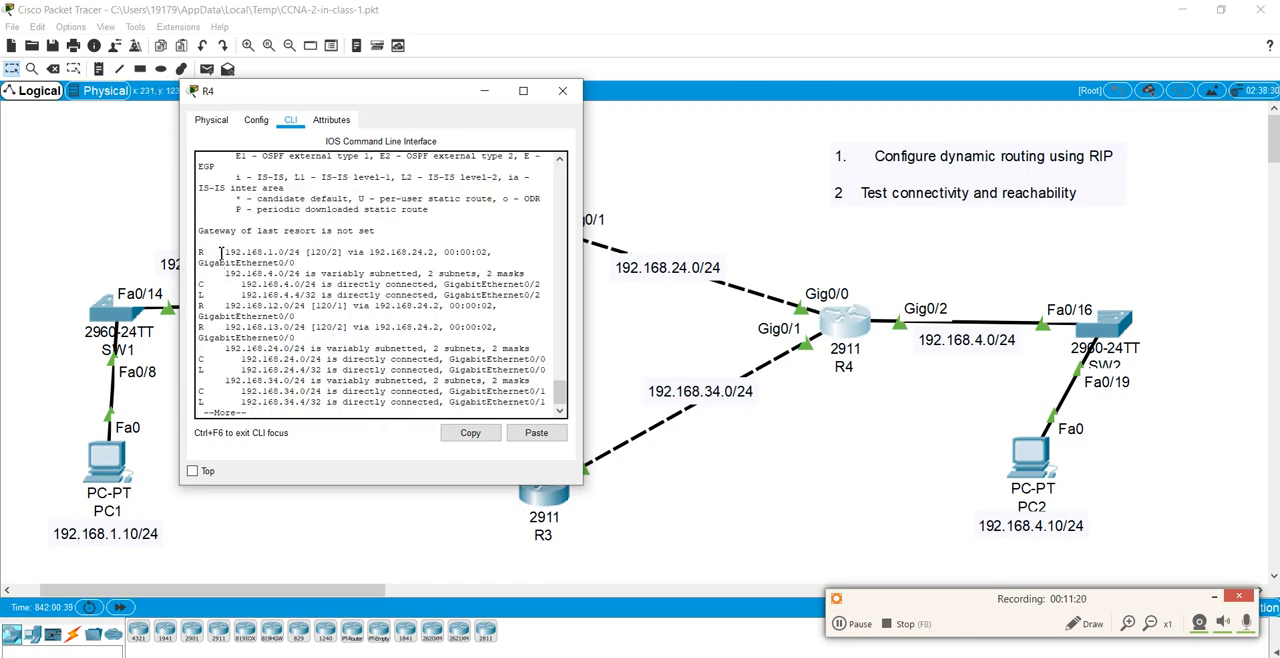
{"action": "left_click_drag", "start_coordinate": [221, 253], "coordinate": [513, 252]}
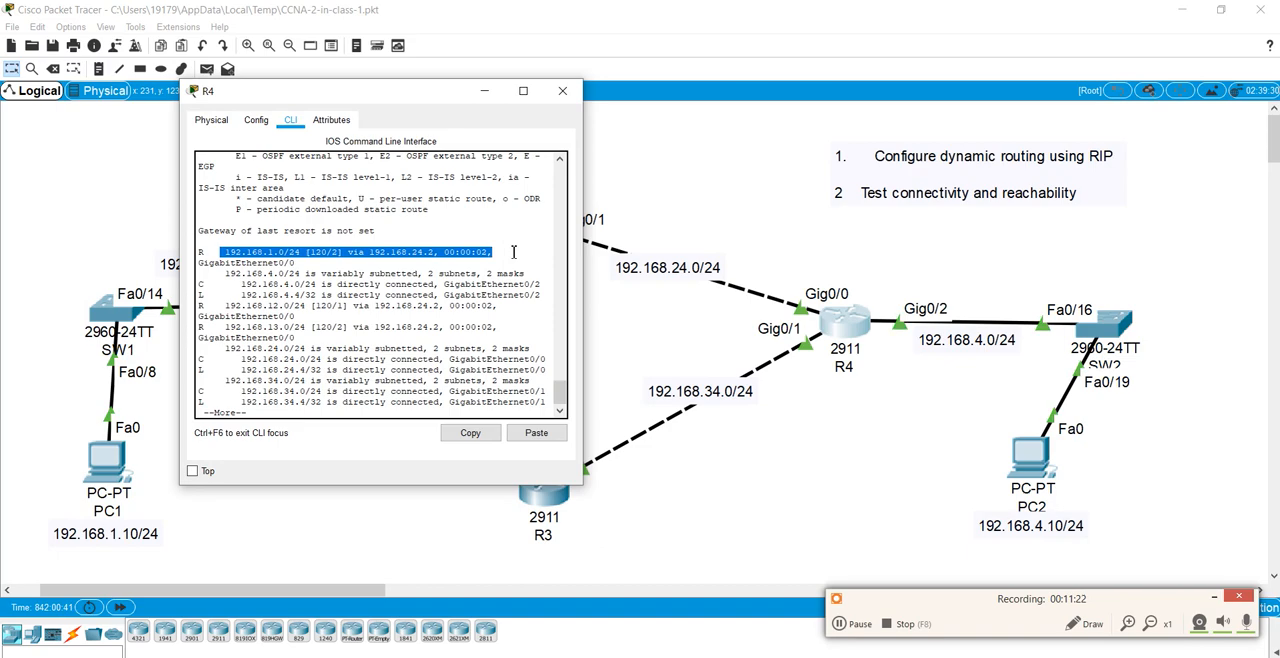
{"action": "left_click_drag", "start_coordinate": [407, 94], "coordinate": [724, 106]}
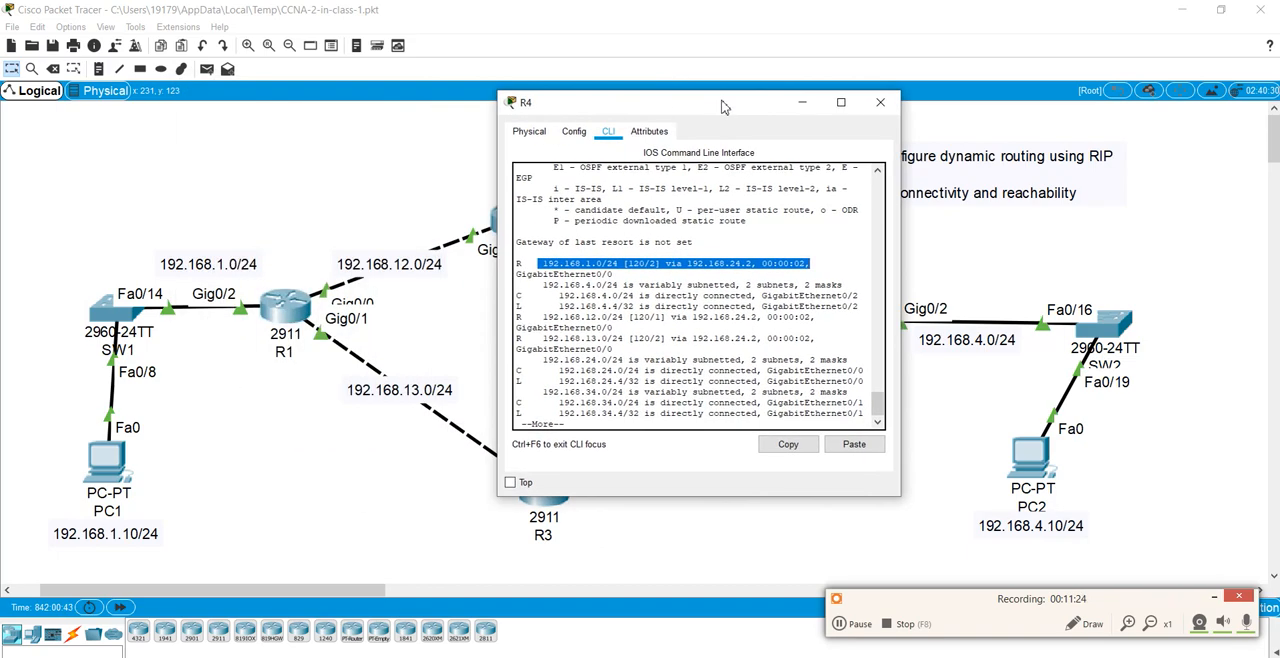
{"action": "left_click", "coordinate": [600, 264]}
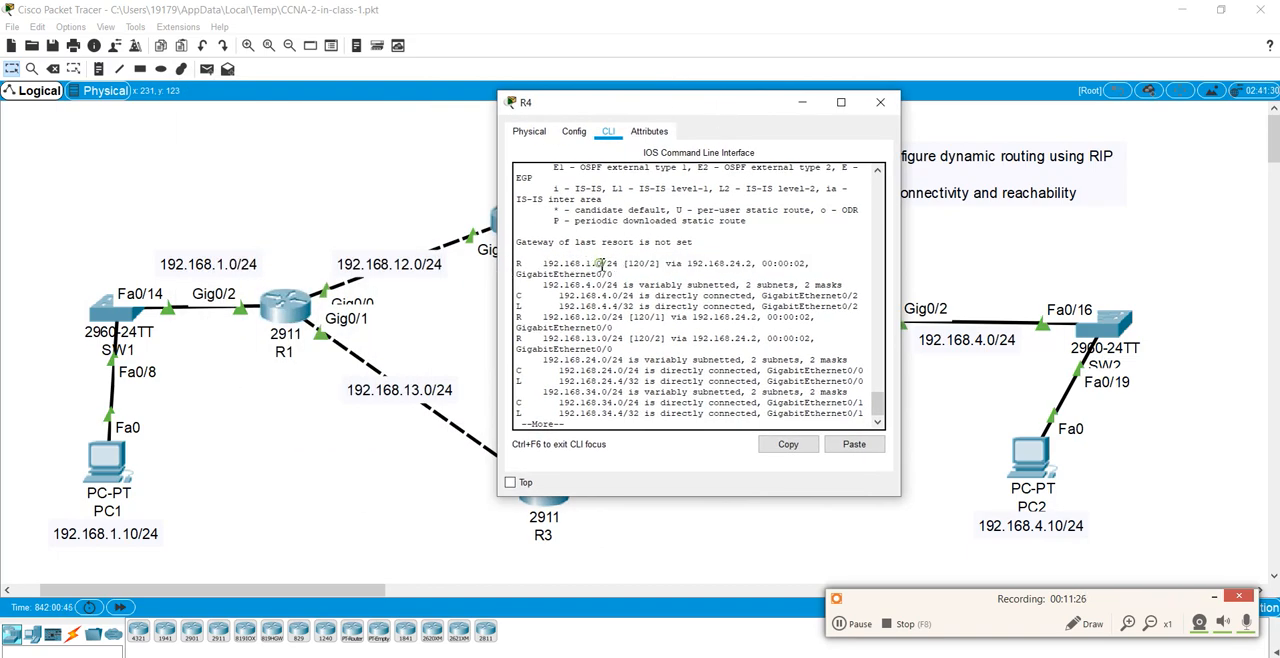
{"action": "left_click_drag", "start_coordinate": [543, 264], "coordinate": [767, 265]}
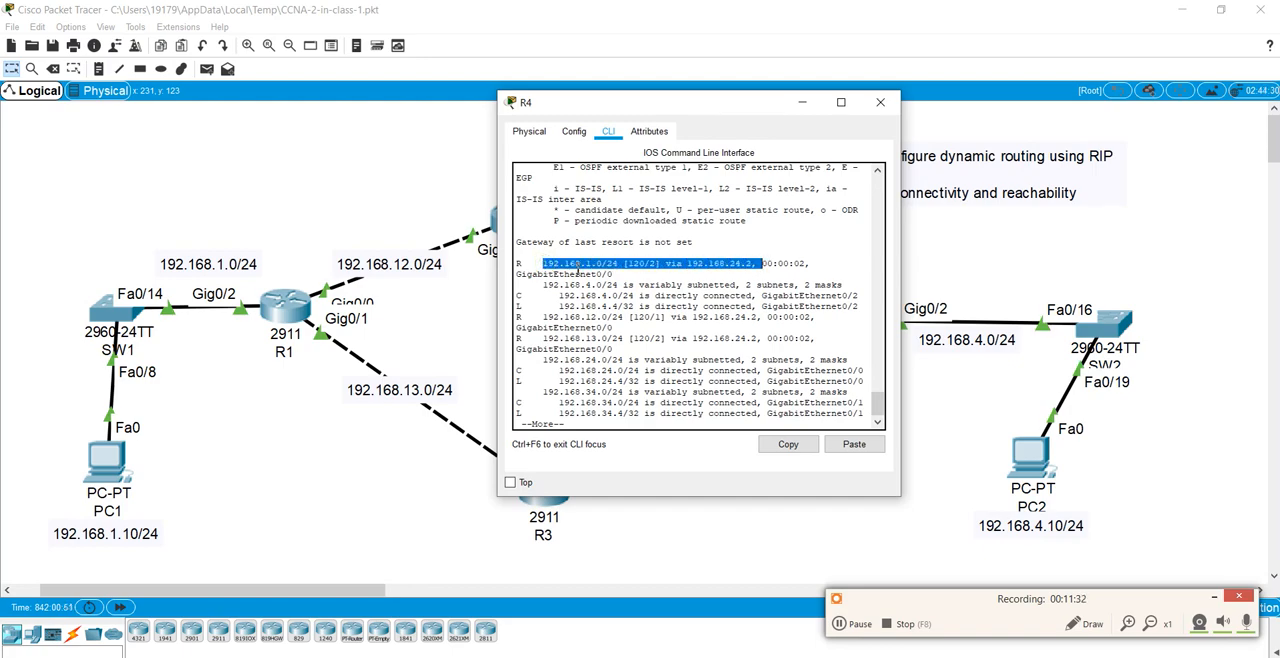
{"action": "left_click_drag", "start_coordinate": [608, 104], "coordinate": [748, 234]}
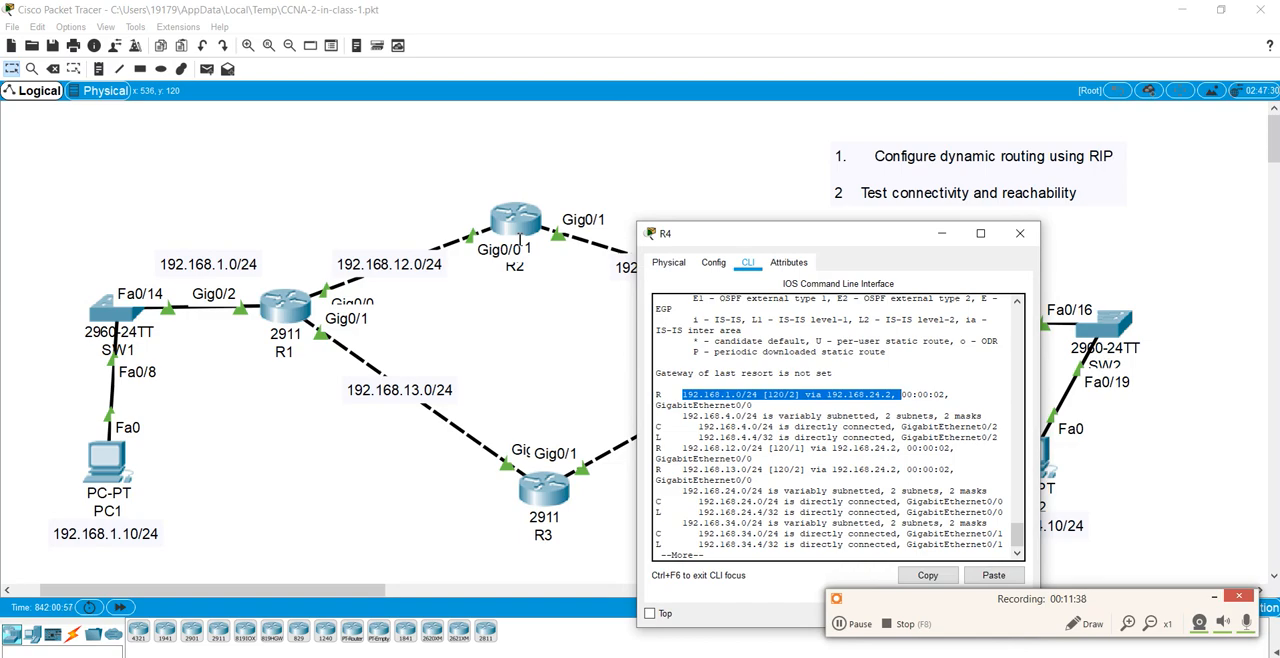
{"action": "left_click_drag", "start_coordinate": [793, 239], "coordinate": [364, 306]}
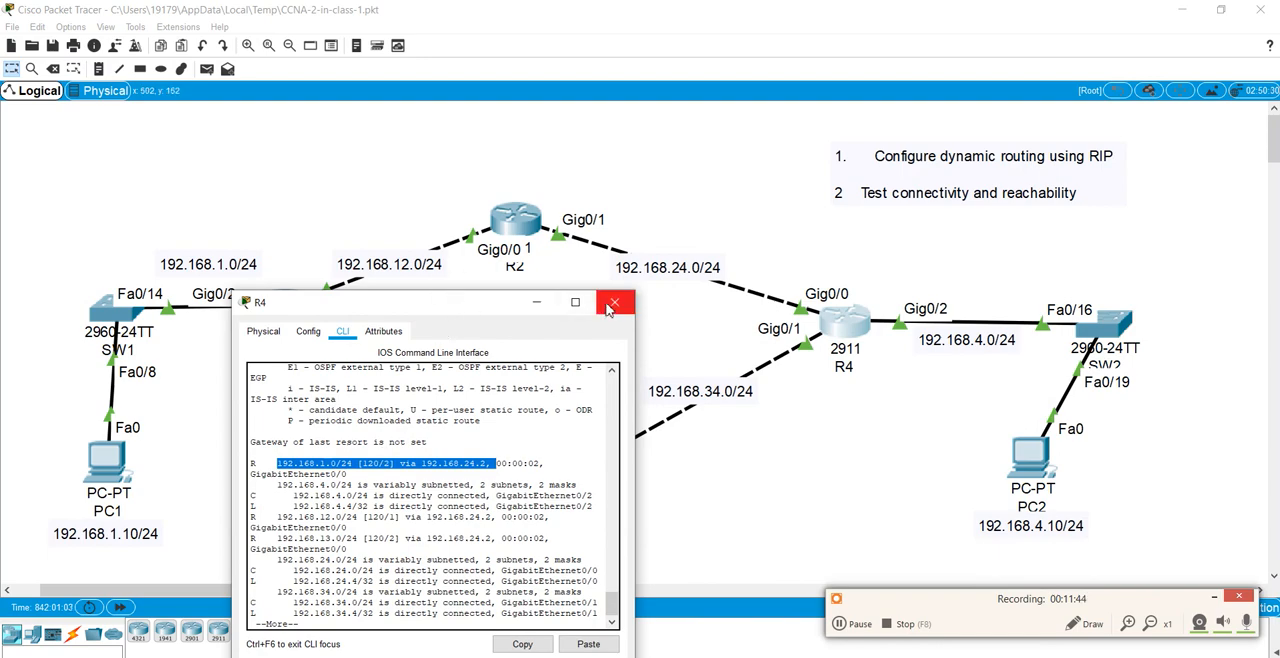
{"action": "left_click", "coordinate": [503, 461]}
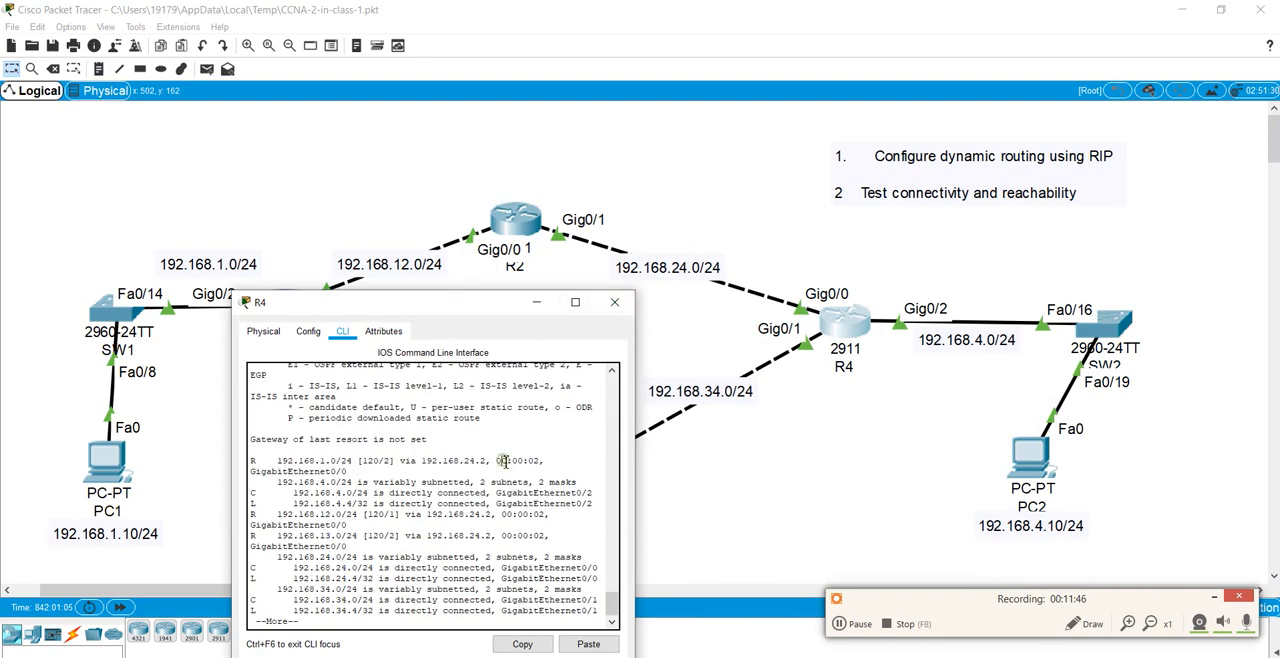
{"action": "key", "text": "Return"}
Step: Save R4's configuration once more with do wr and close the R4 window
{"action": "type", "text": "do wr"}
{"action": "key", "text": "Return"}
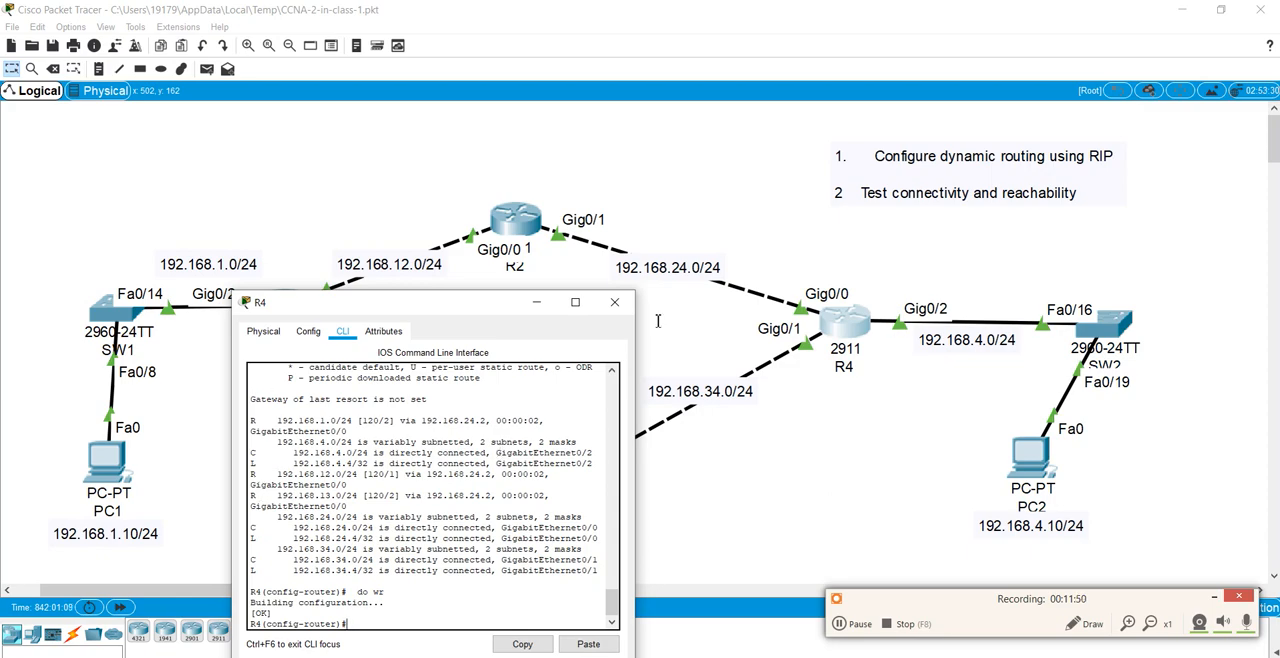
{"action": "left_click", "coordinate": [614, 302]}
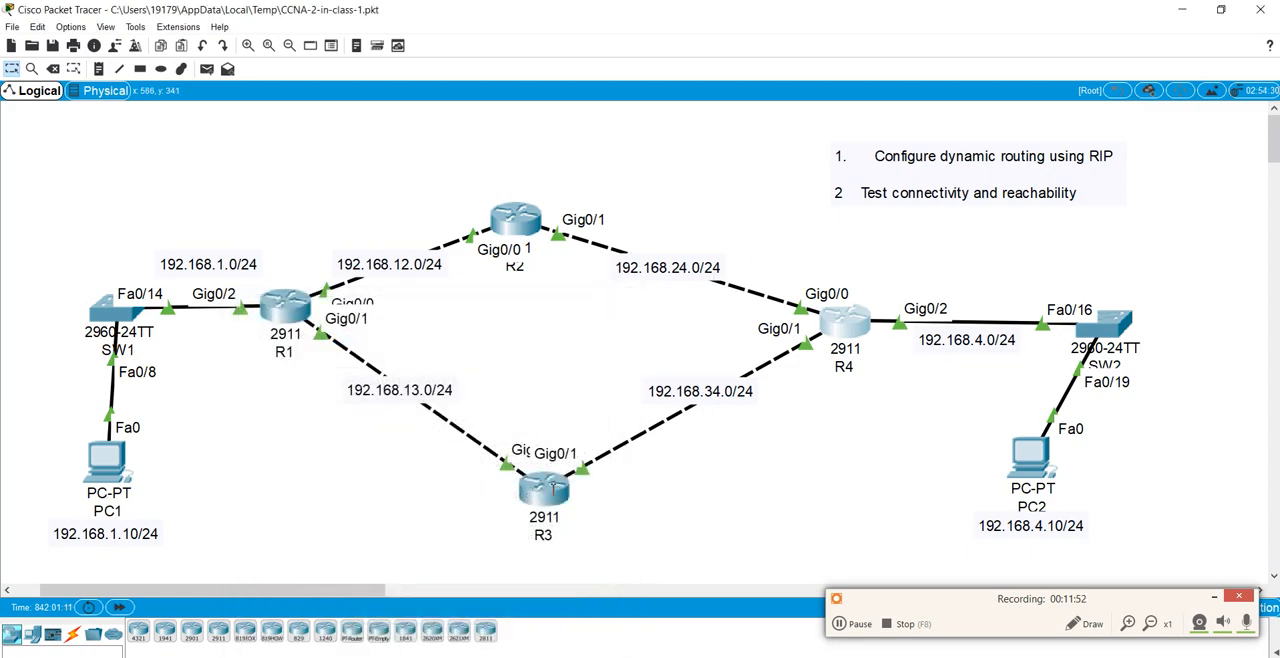
Step: Open R3's command line, enter privileged mode with the enable password, and start global configuration with conf t
{"action": "left_click", "coordinate": [545, 490]}
{"action": "key", "text": "Return"}
{"action": "key", "text": "Return"}
{"action": "key", "text": "Return"}
{"action": "key", "text": "Return"}
{"action": "key", "text": "Return"}
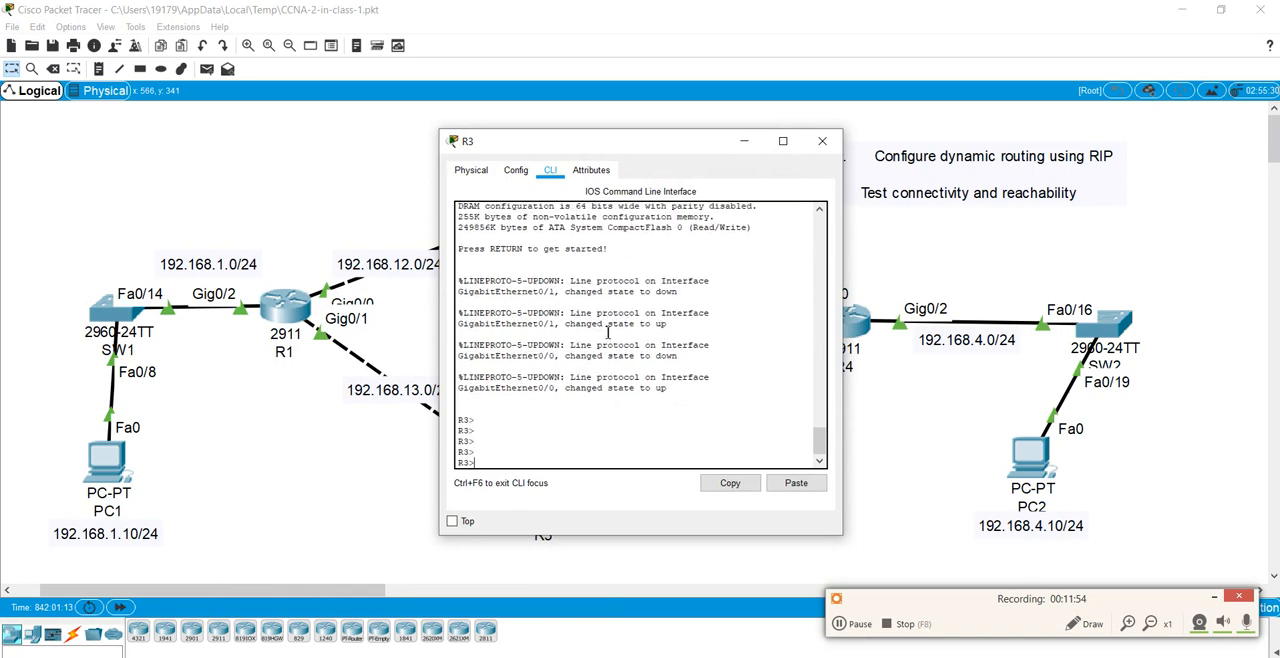
{"action": "type", "text": "en"}
{"action": "key", "text": "Return"}
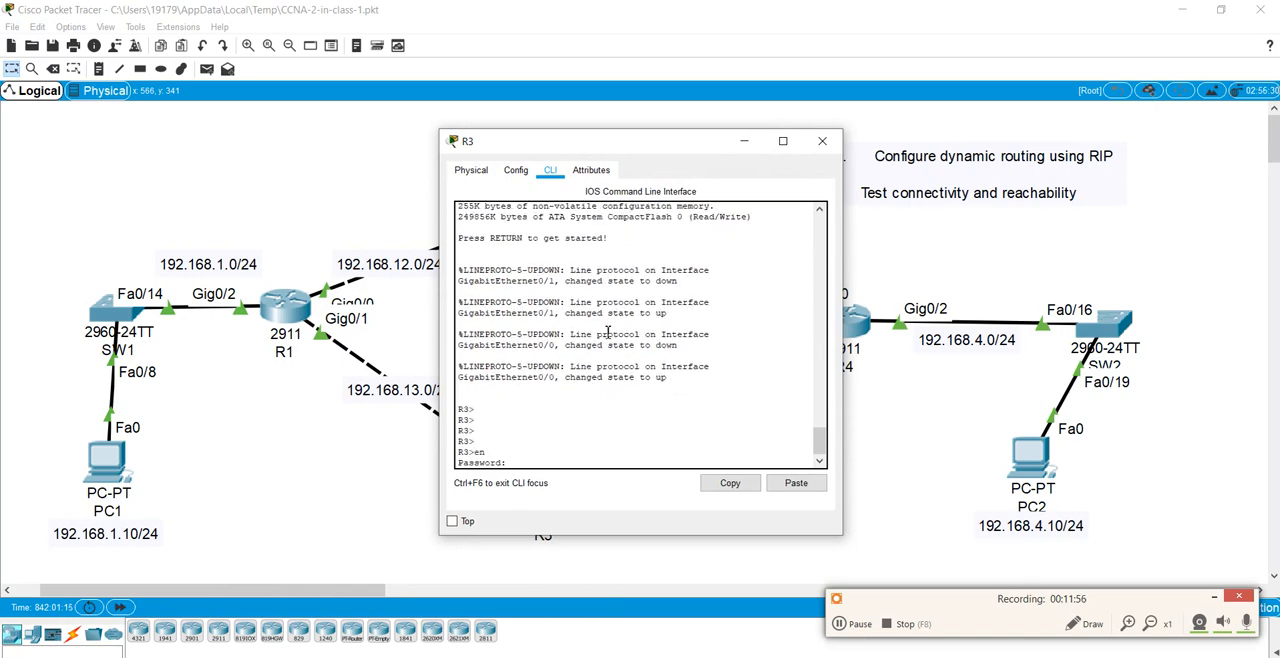
{"action": "key", "text": "Return"}
{"action": "type", "text": "conf t"}
{"action": "key", "text": "Return"}
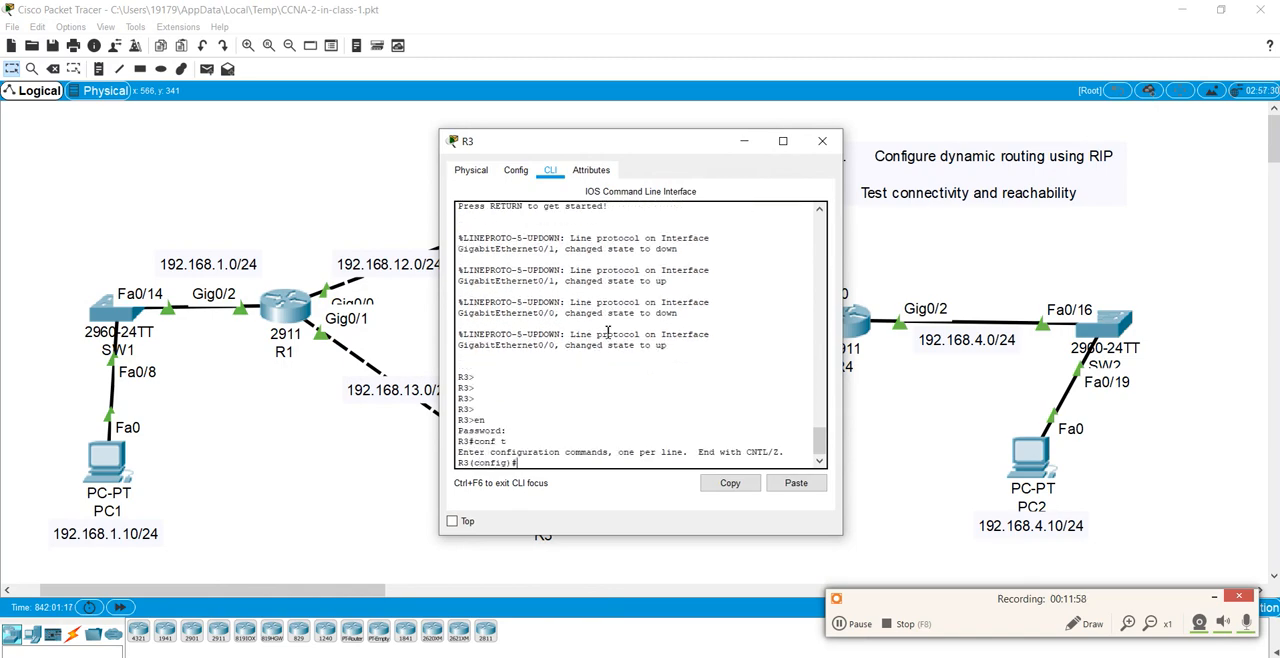
Step: Start the RIP routing process on R3 with router rip and set it to version 2
{"action": "type", "text": "router rip"}
{"action": "key", "text": "Return"}
{"action": "type", "text": "v"}
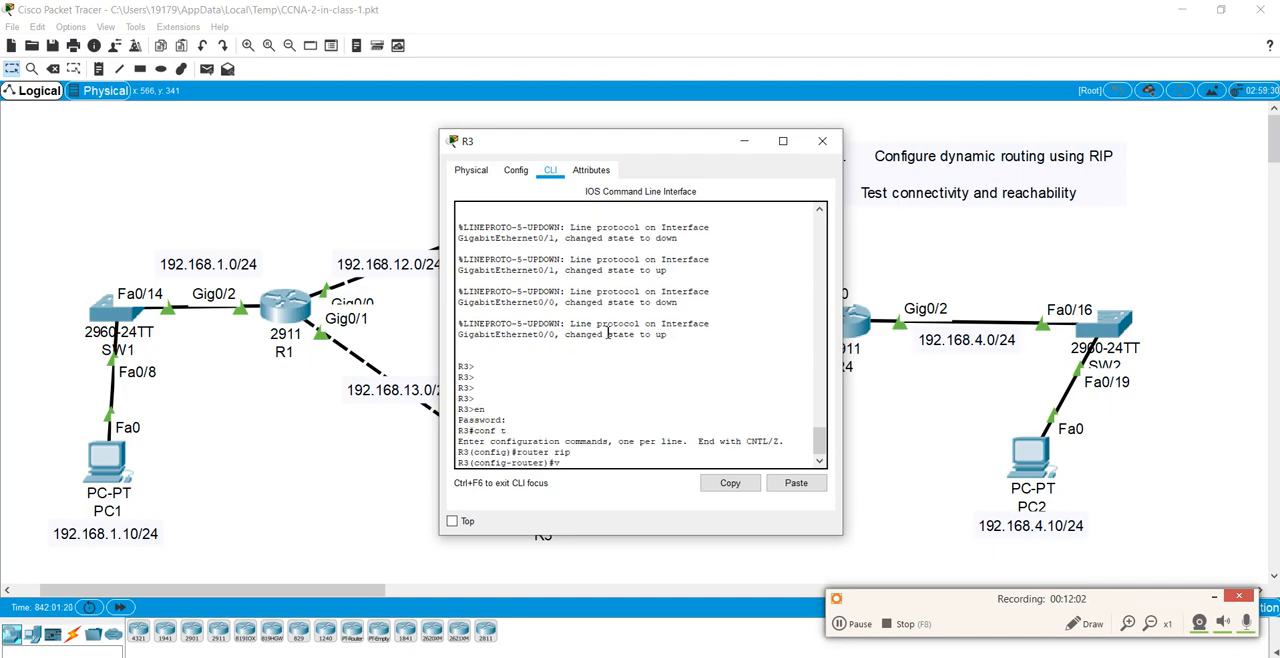
{"action": "type", "text": "er 2"}
{"action": "key", "text": "Return"}
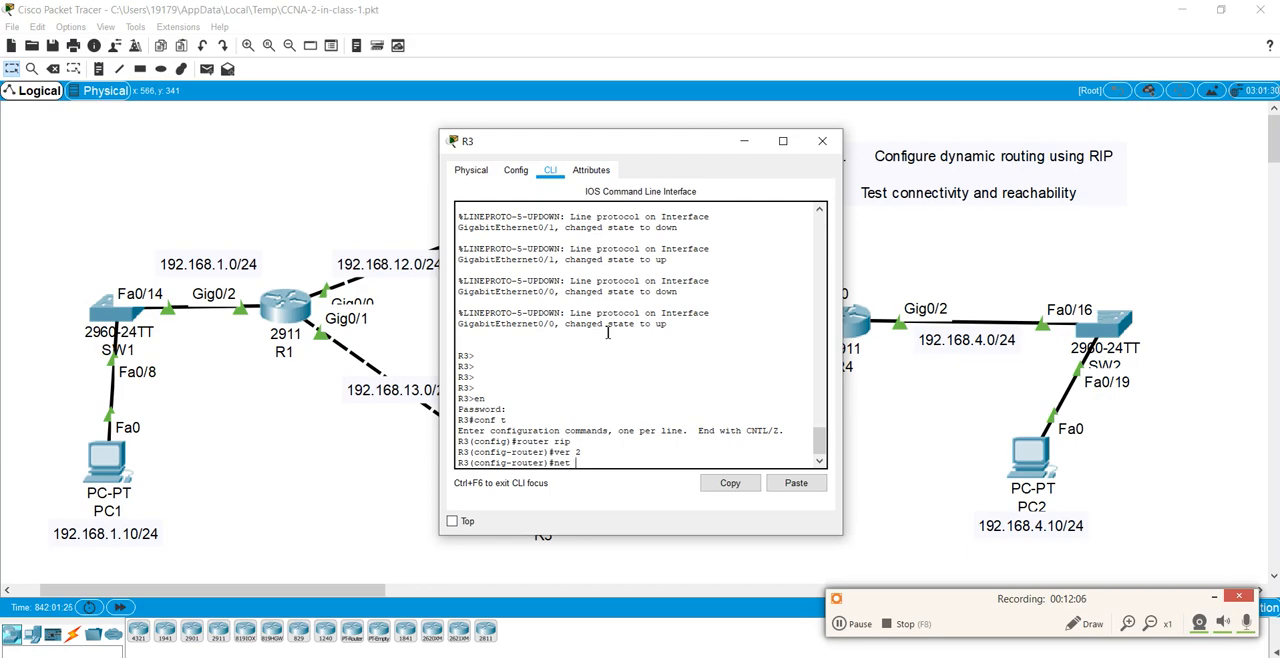
Step: Add the networks 192.168.34.0 and 192.168.13.0 to R3's RIP process and save the configuration with do wr
{"action": "type", "text": "net"}
{"action": "left_click_drag", "start_coordinate": [577, 152], "coordinate": [930, 93]}
{"action": "type", "text": "192"}
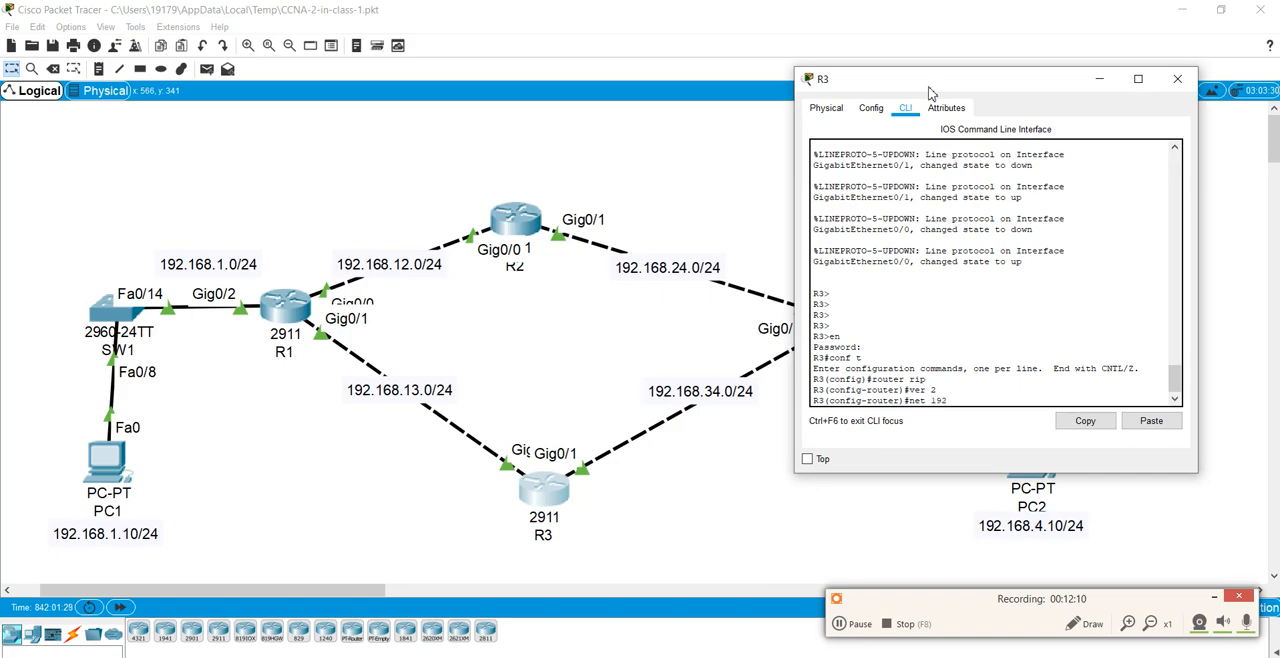
{"action": "type", "text": ".168.34.0"}
{"action": "key", "text": "Return"}
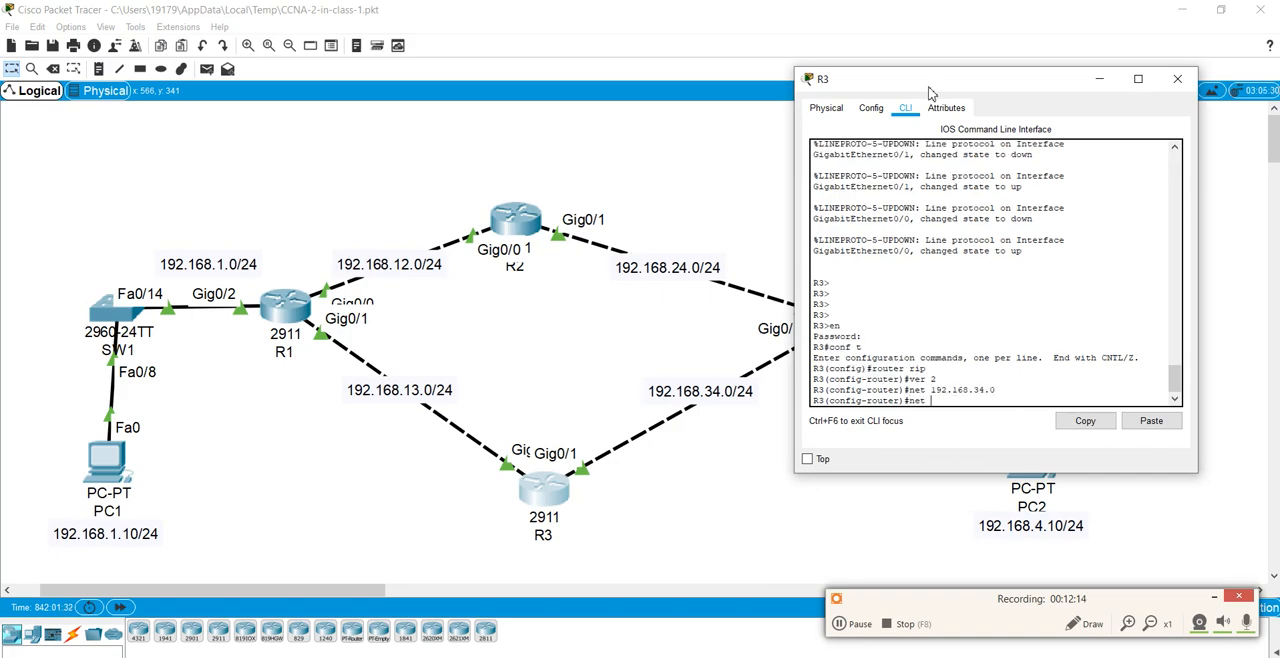
{"action": "type", "text": "net 192.168.13.0"}
{"action": "key", "text": "Return"}
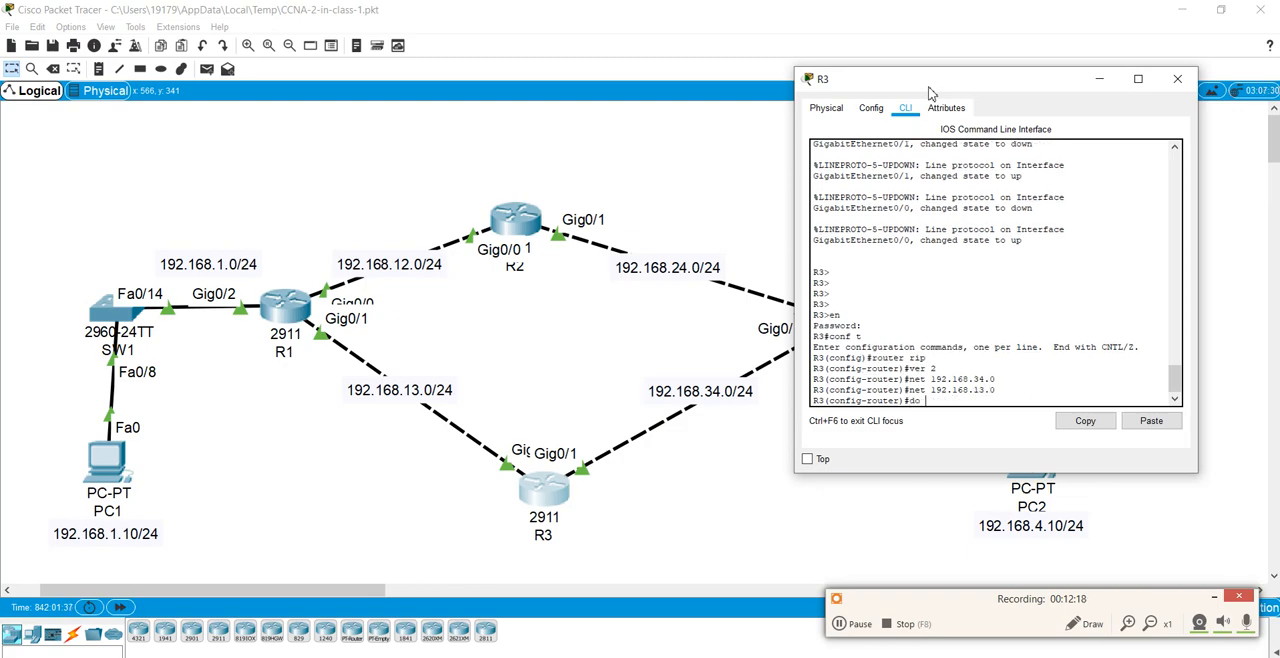
{"action": "key", "text": "Return"}
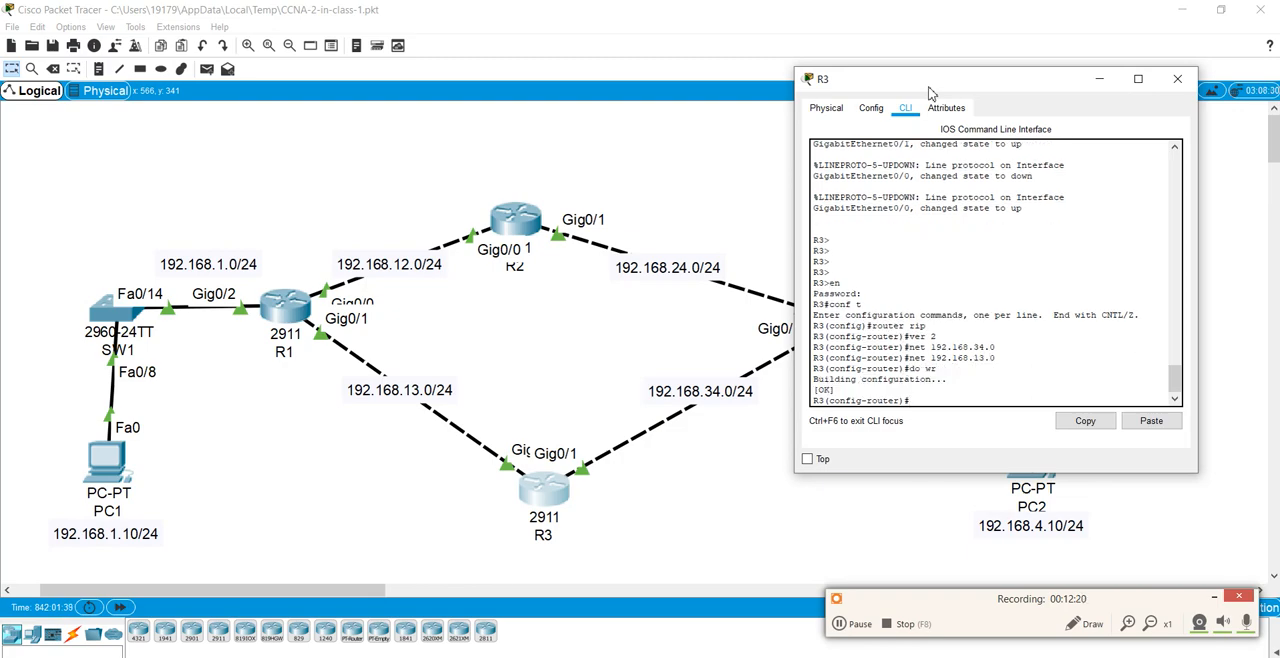
Step: Display R3's IP routing table twice with do show ip route in a widened window and examine the listed RIP and connected routes
{"action": "type", "text": "do show ip route"}
{"action": "key", "text": "Return"}
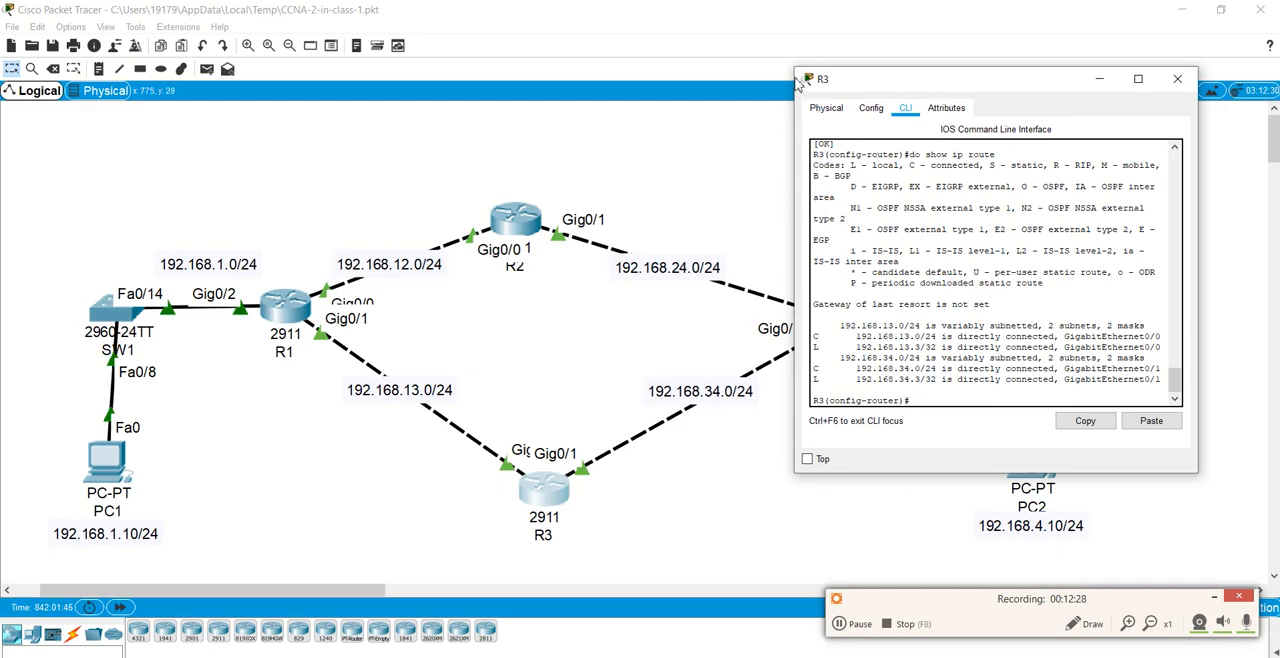
{"action": "left_click_drag", "start_coordinate": [796, 69], "coordinate": [715, 12]}
{"action": "key", "text": "Up"}
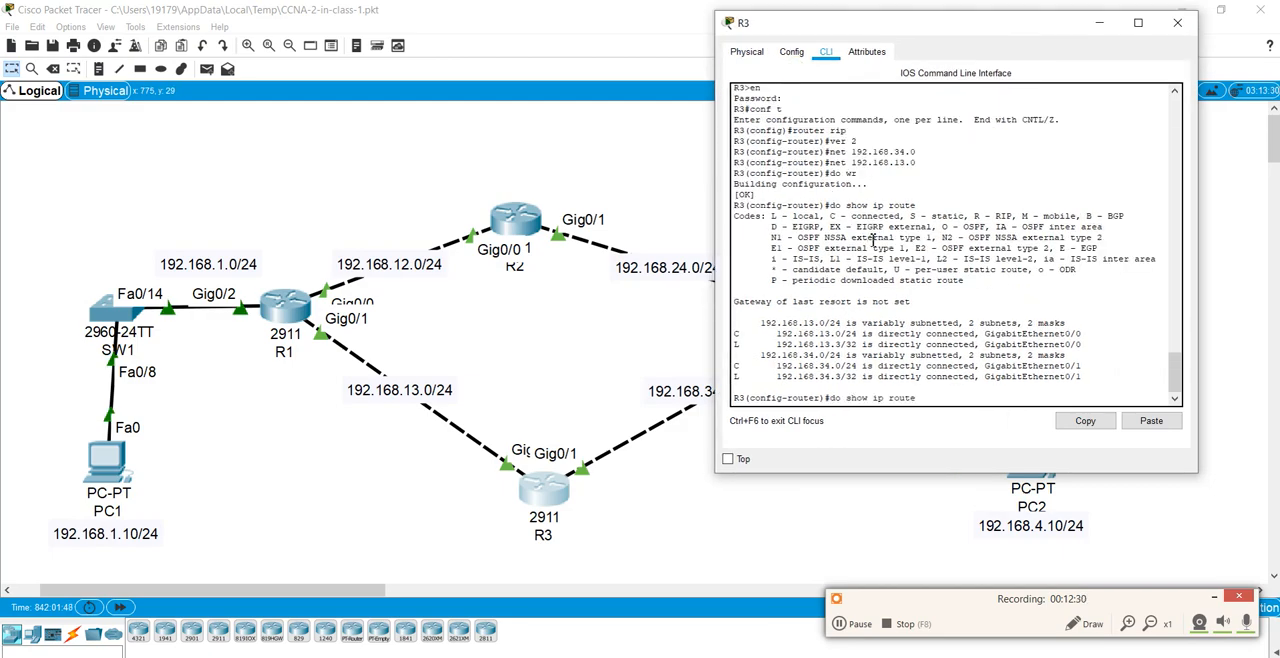
{"action": "key", "text": "Return"}
{"action": "key", "text": "Return"}
{"action": "key", "text": "Return"}
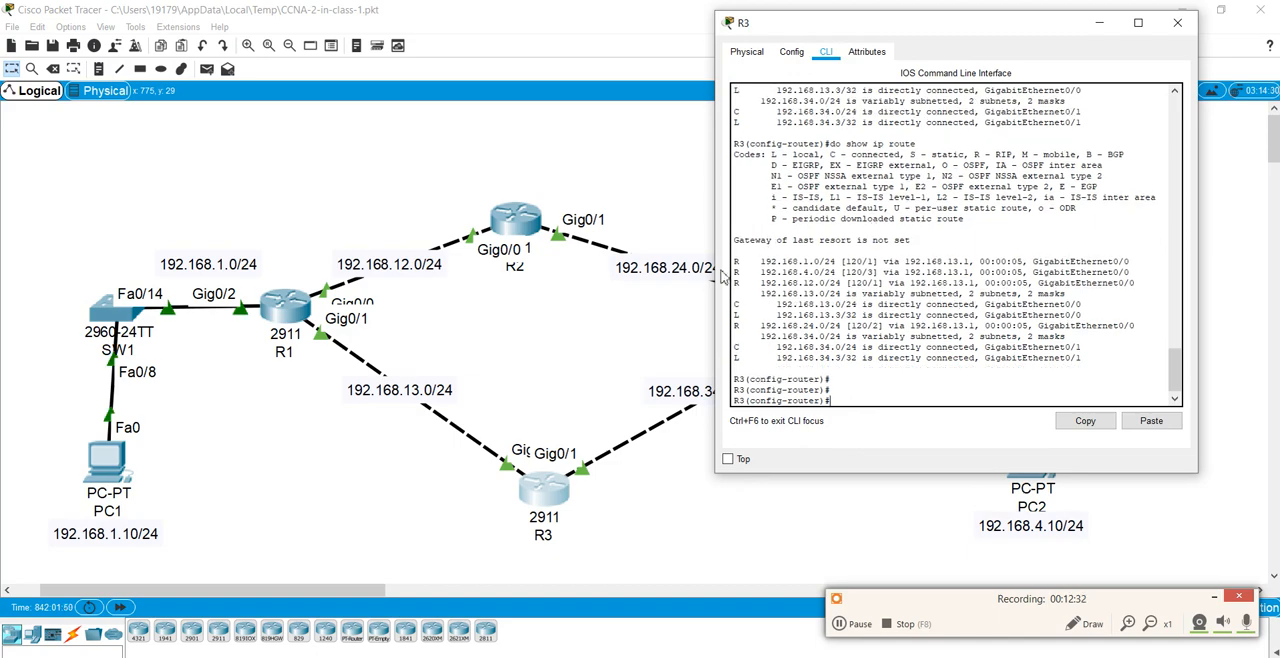
{"action": "left_click_drag", "start_coordinate": [734, 250], "coordinate": [1122, 364]}
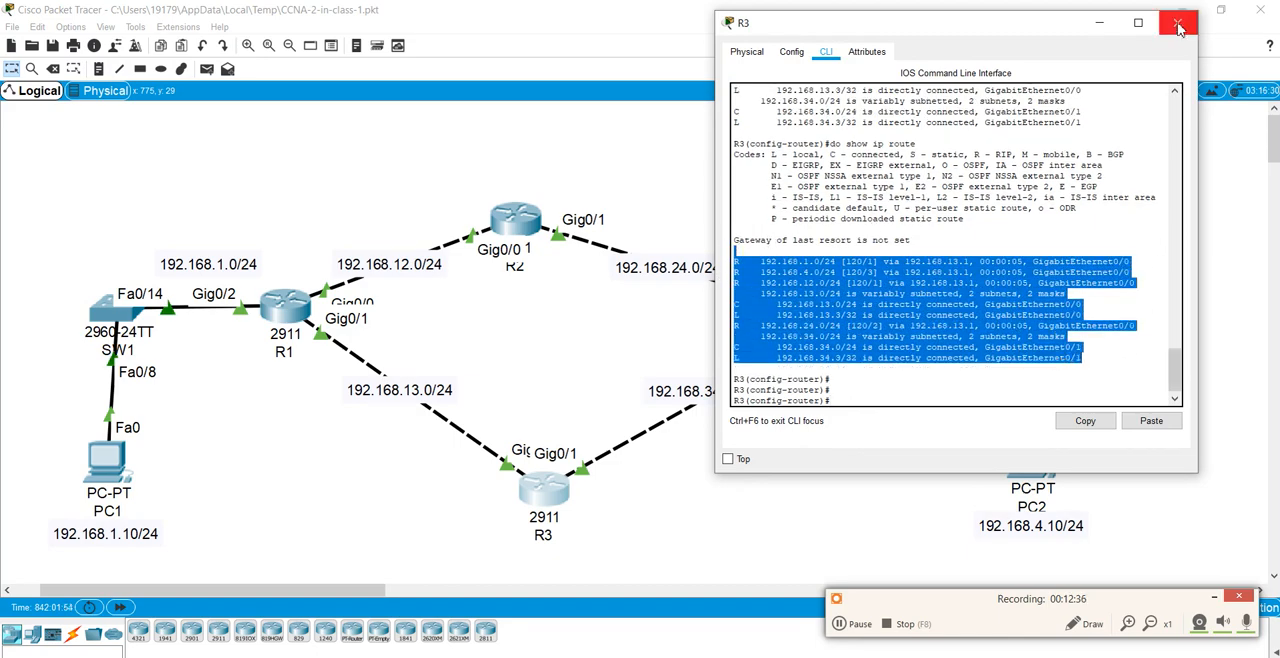
Step: Save R3's configuration again with do wr and close the R3 window
{"action": "left_click", "coordinate": [1038, 221]}
{"action": "type", "text": "do wr"}
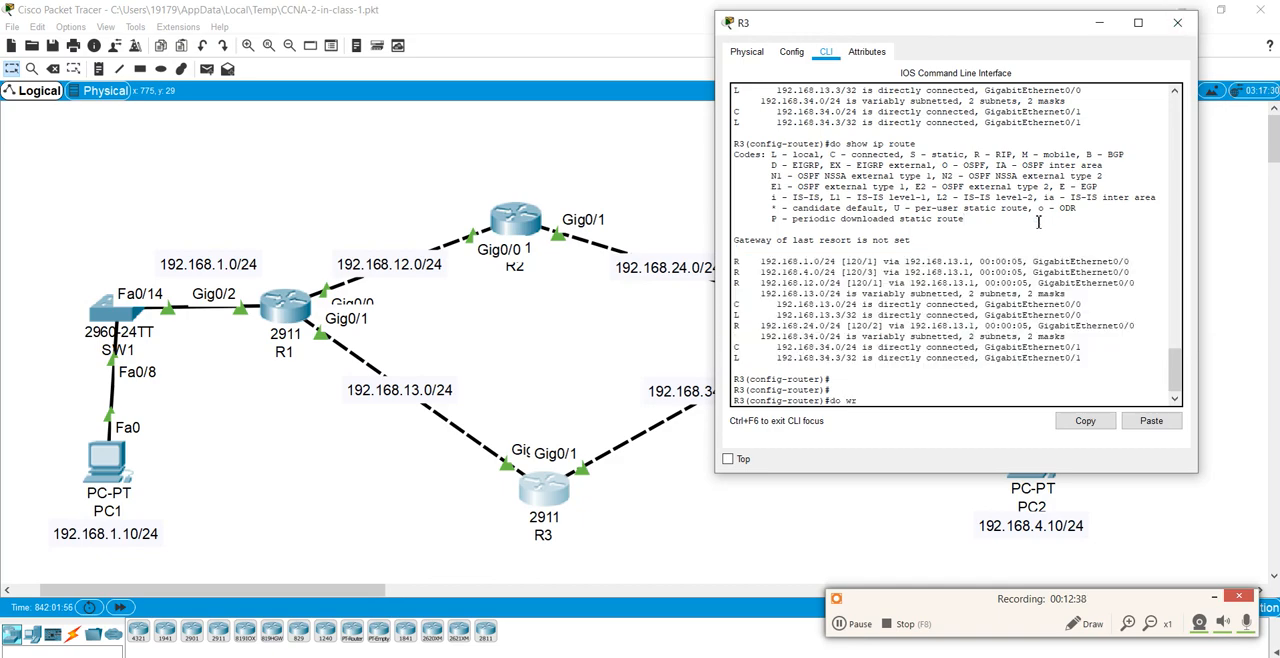
{"action": "key", "text": "Return"}
{"action": "left_click", "coordinate": [1177, 22]}
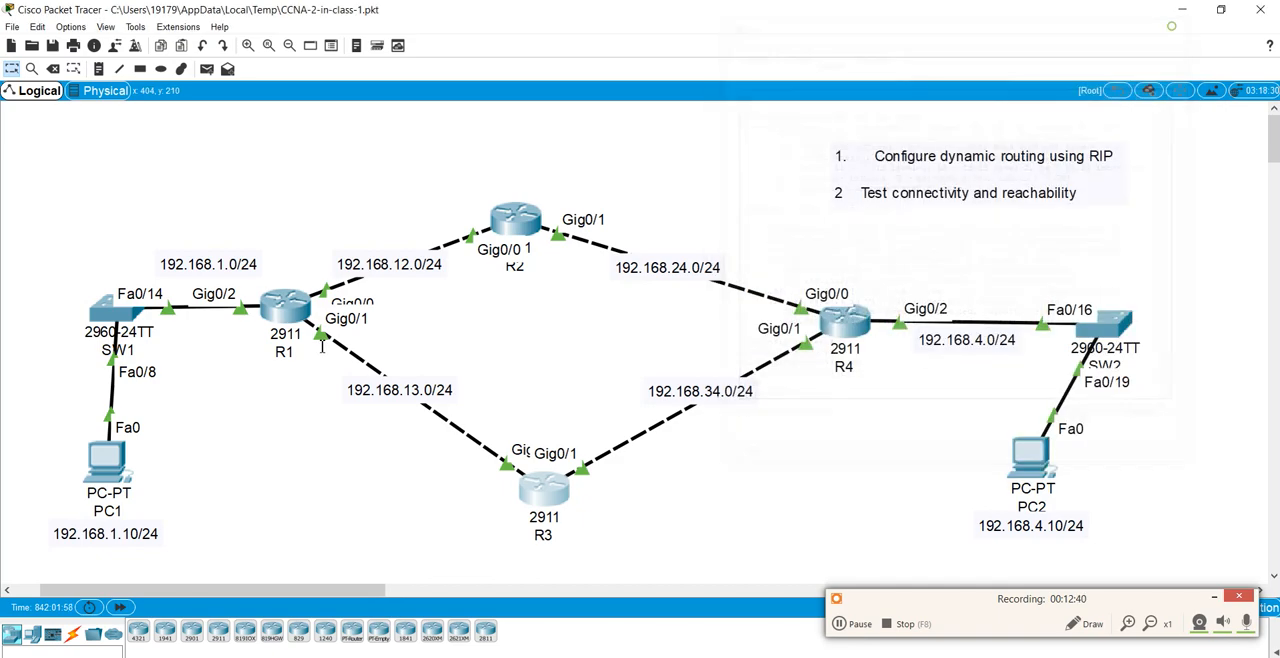
Step: Open the command prompt on PC1 and ping PC2 at 192.168.4.10
{"action": "left_click", "coordinate": [107, 460]}
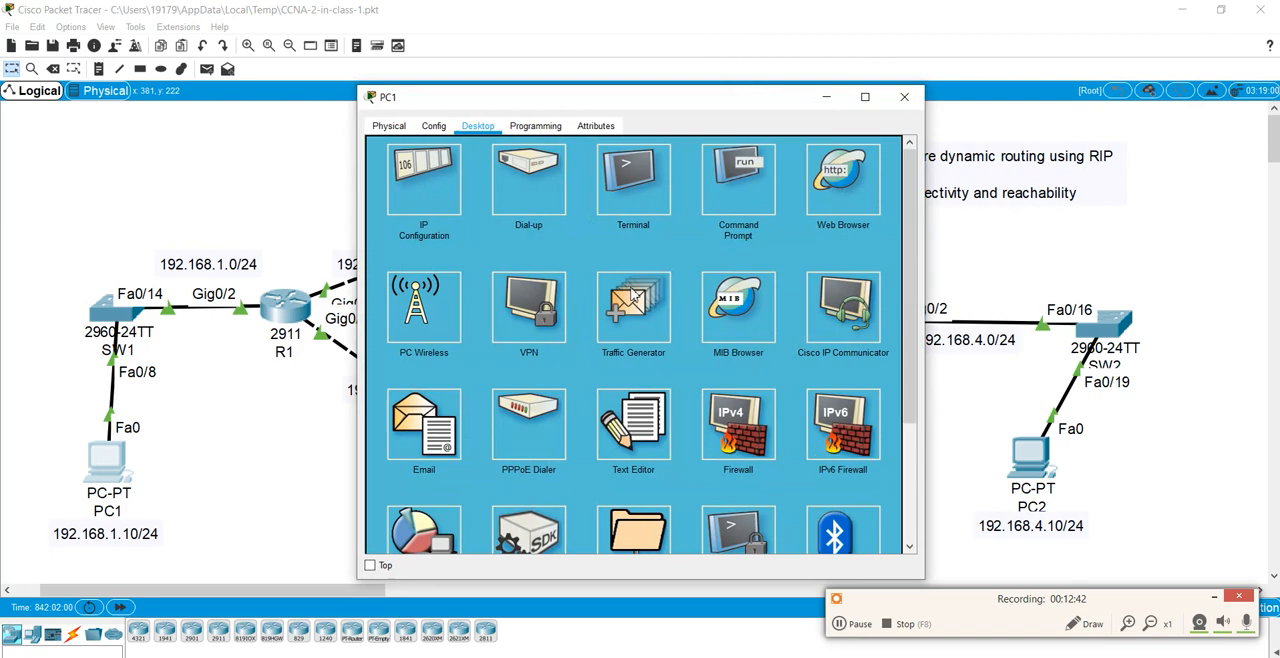
{"action": "left_click", "coordinate": [730, 200]}
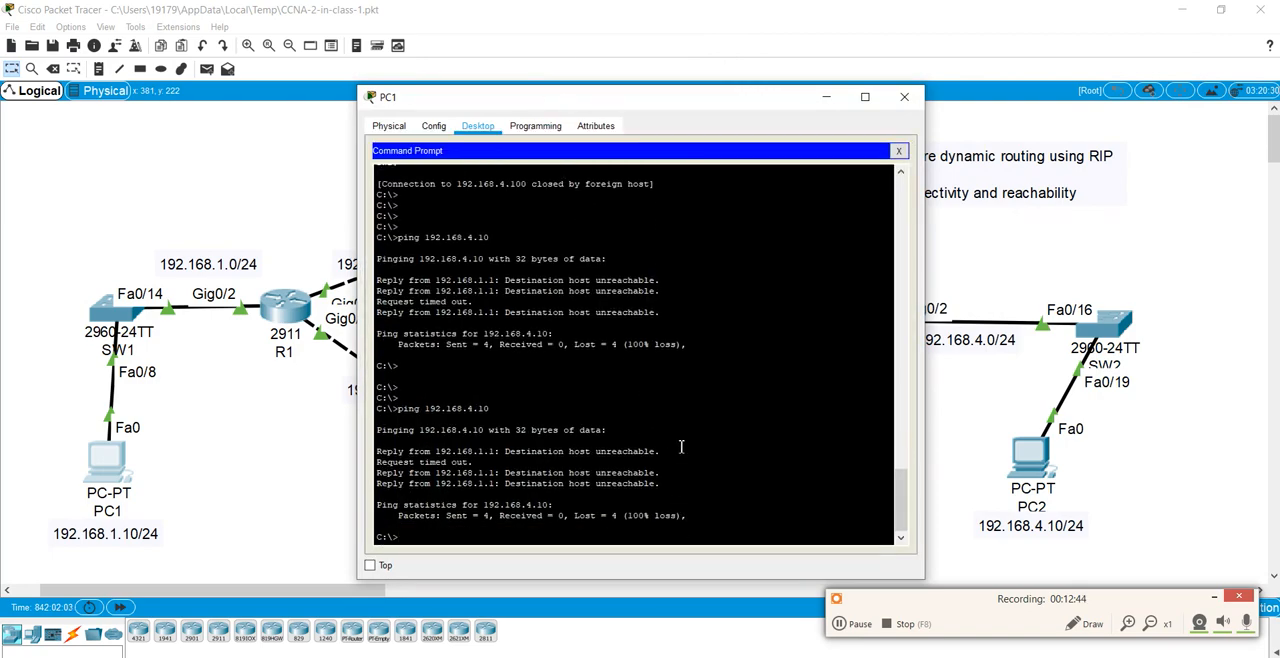
{"action": "left_click_drag", "start_coordinate": [594, 100], "coordinate": [459, 59]}
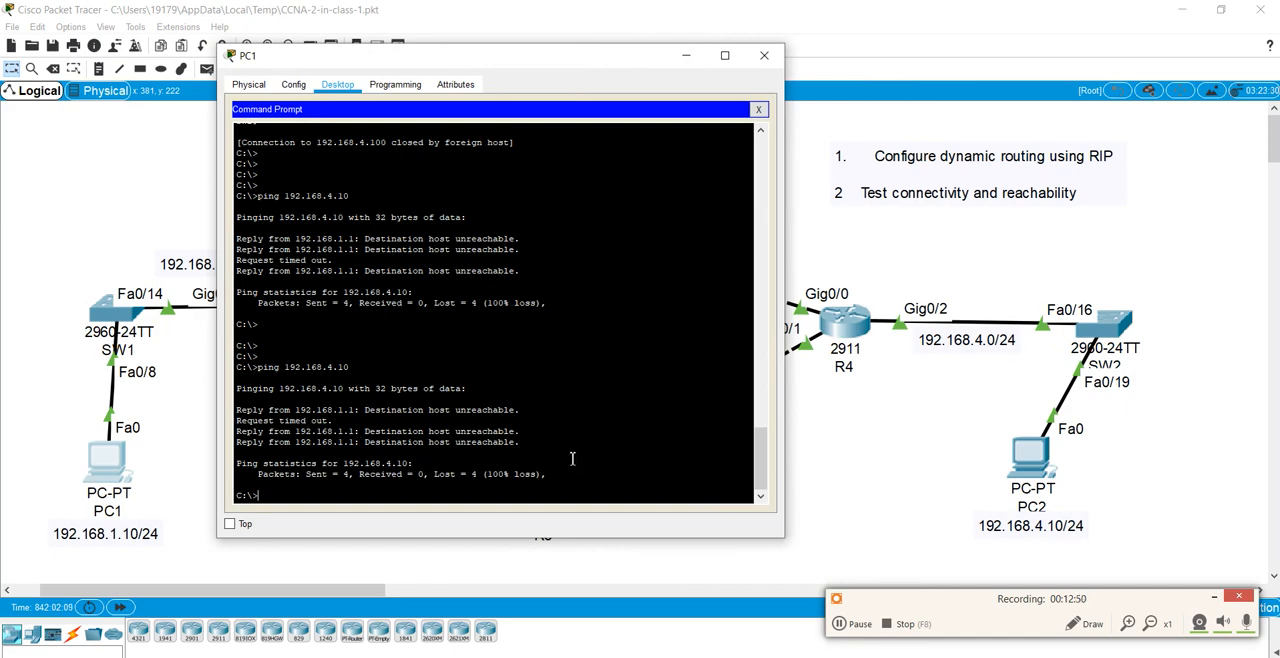
{"action": "key", "text": "Up"}
{"action": "key", "text": "Return"}
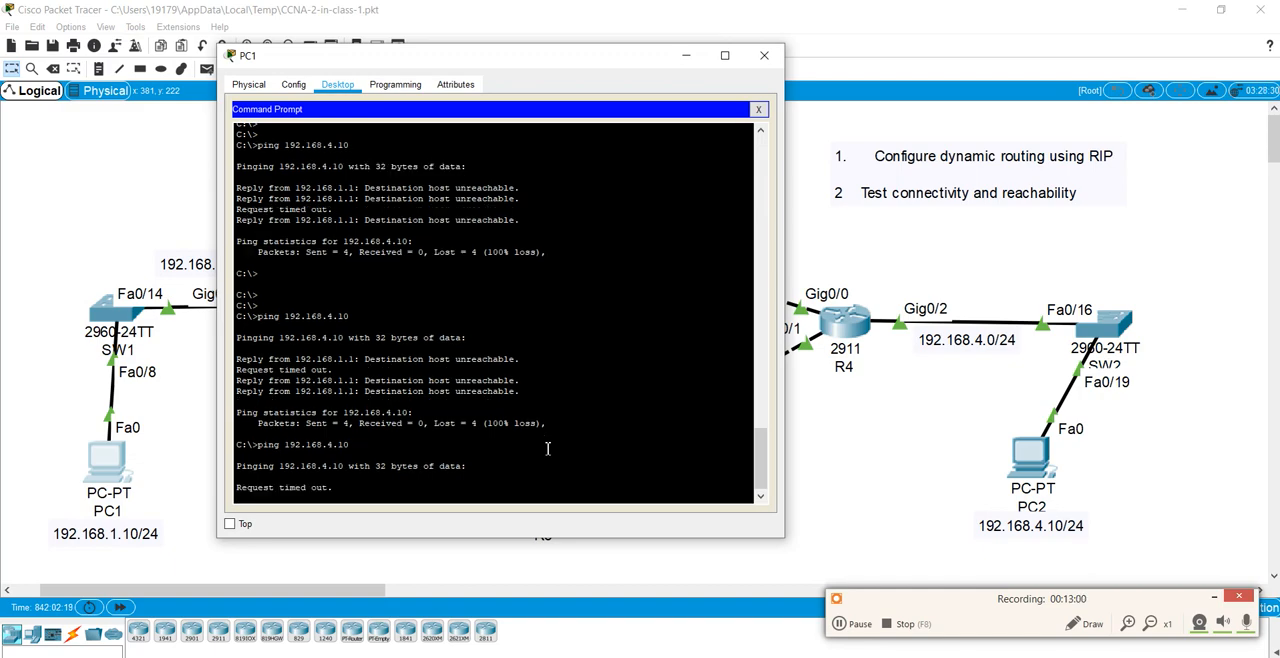
{"action": "left_click", "coordinate": [843, 625]}
{"action": "left_click", "coordinate": [843, 625]}
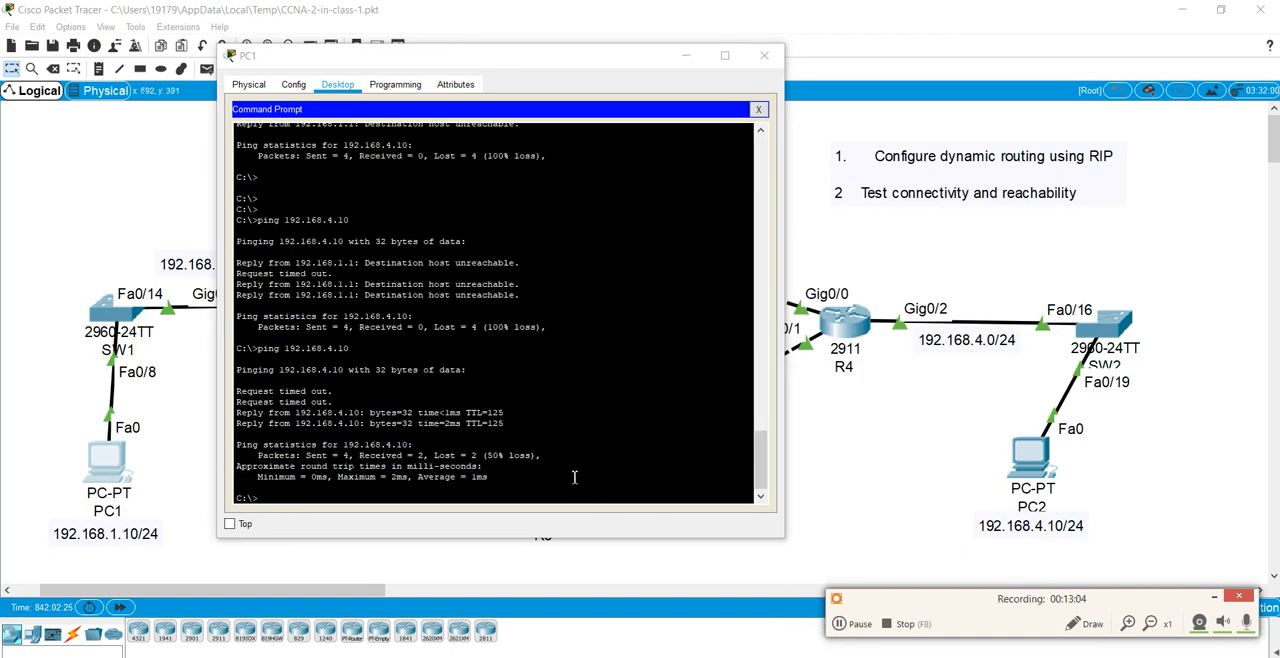
Step: Repeat the ping from PC1 to 192.168.4.10
{"action": "left_click", "coordinate": [575, 470]}
{"action": "key", "text": "Up"}
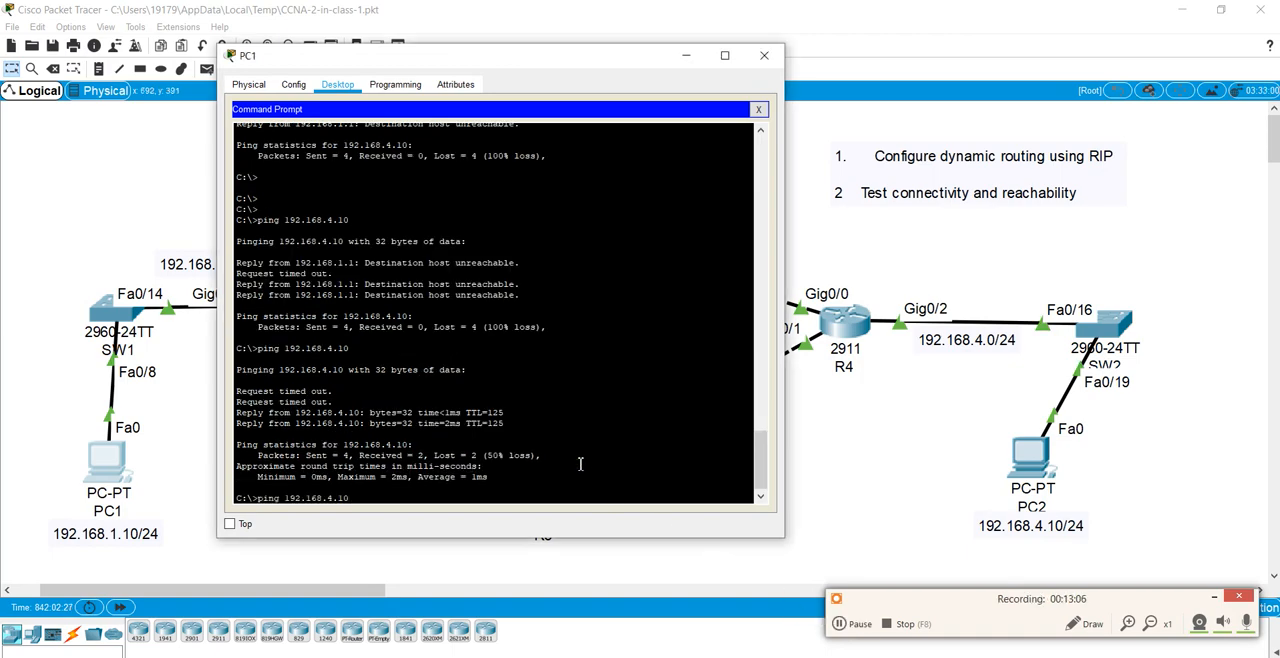
{"action": "key", "text": "Return"}
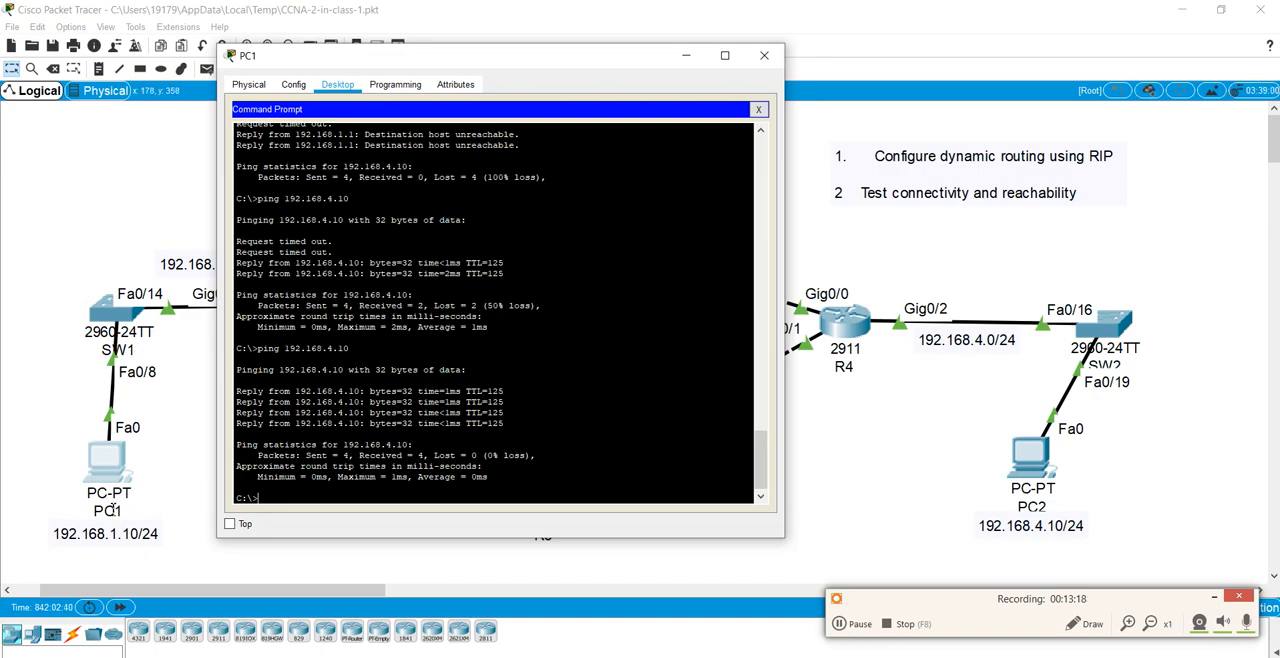
Step: Open the command prompt on PC2, ping PC1 at 192.168.1.10, and interrupt the ping after its first reply
{"action": "left_click", "coordinate": [1049, 490]}
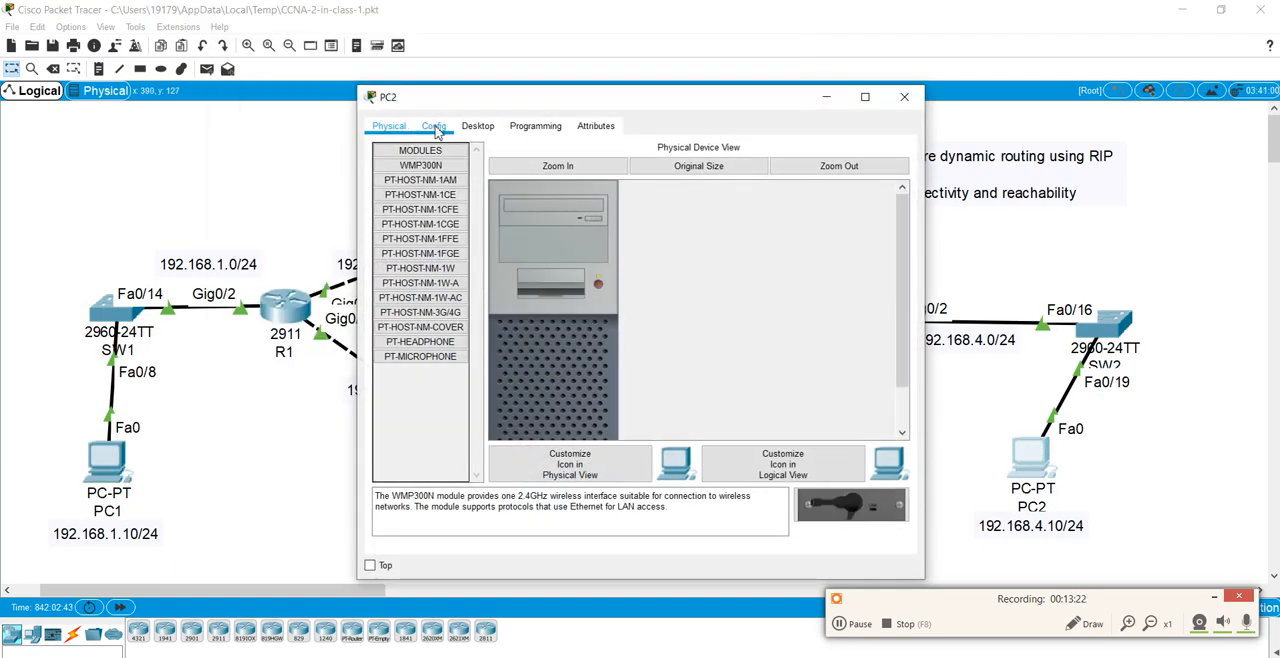
{"action": "left_click", "coordinate": [478, 126]}
{"action": "left_click", "coordinate": [745, 190]}
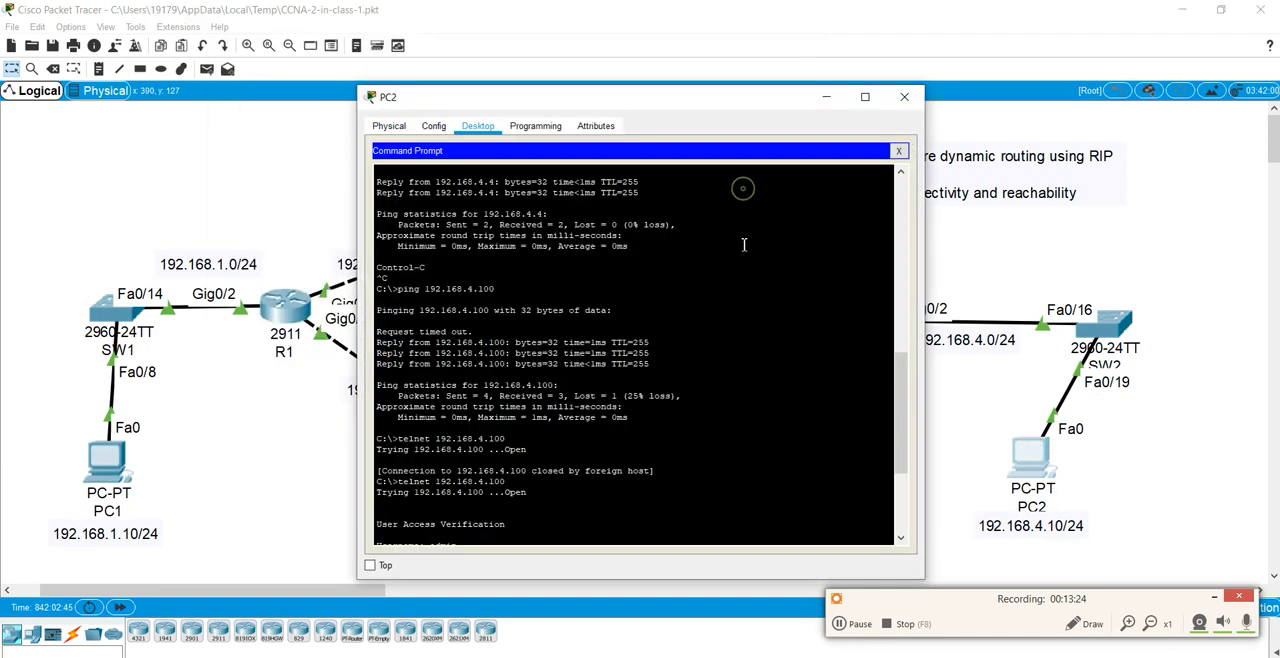
{"action": "scroll", "coordinate": [745, 246], "scroll_direction": "down", "scroll_amount": 5}
{"action": "type", "text": "ping "}
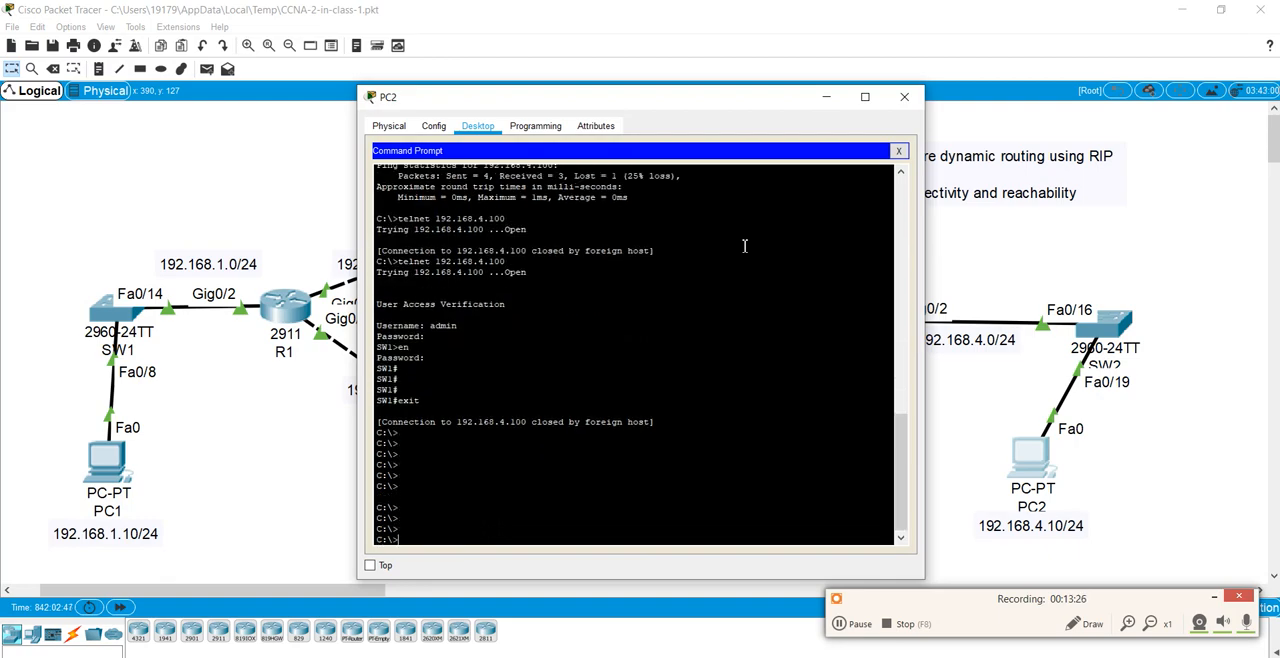
{"action": "type", "text": "192.168."}
{"action": "type", "text": "1.10"}
{"action": "key", "text": "Return"}
{"action": "key", "text": "ctrl+c"}
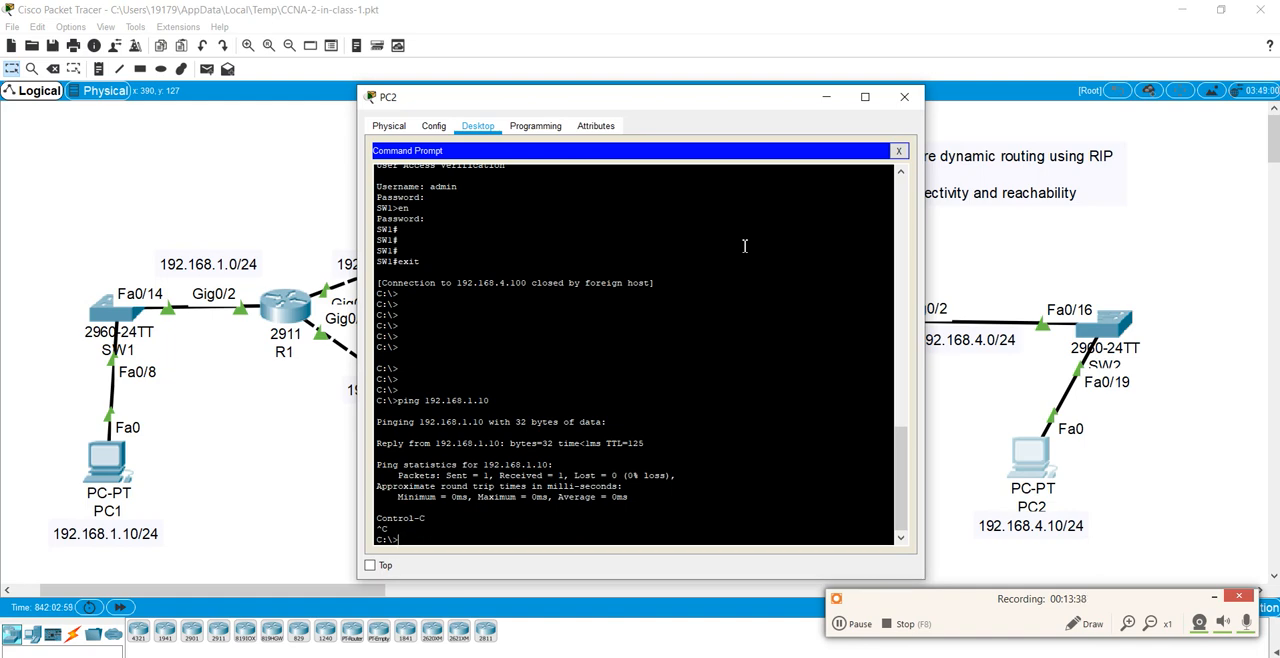
Step: Log in to R1 from PC2 with ssh -l admin 192.168.1.1, supplying the account password at the prompts
{"action": "type", "text": "ssh"}
{"action": "type", "text": "-l admin 192.168.1.1"}
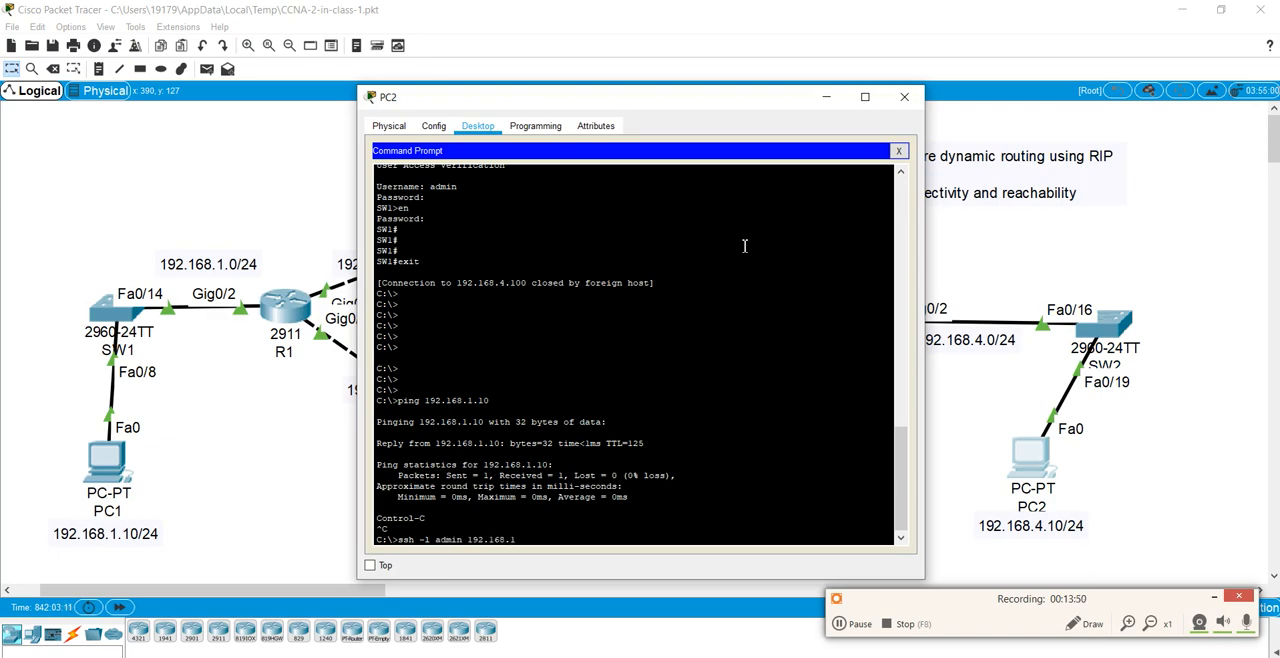
{"action": "key", "text": "Return"}
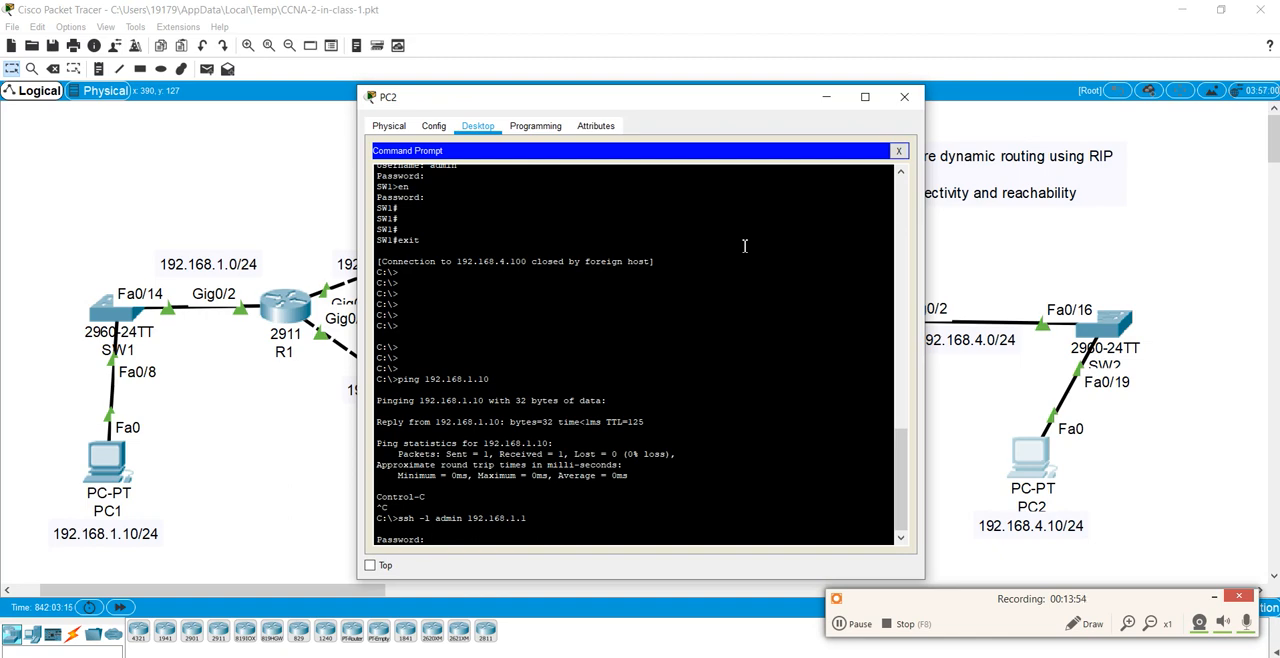
{"action": "key", "text": "Return"}
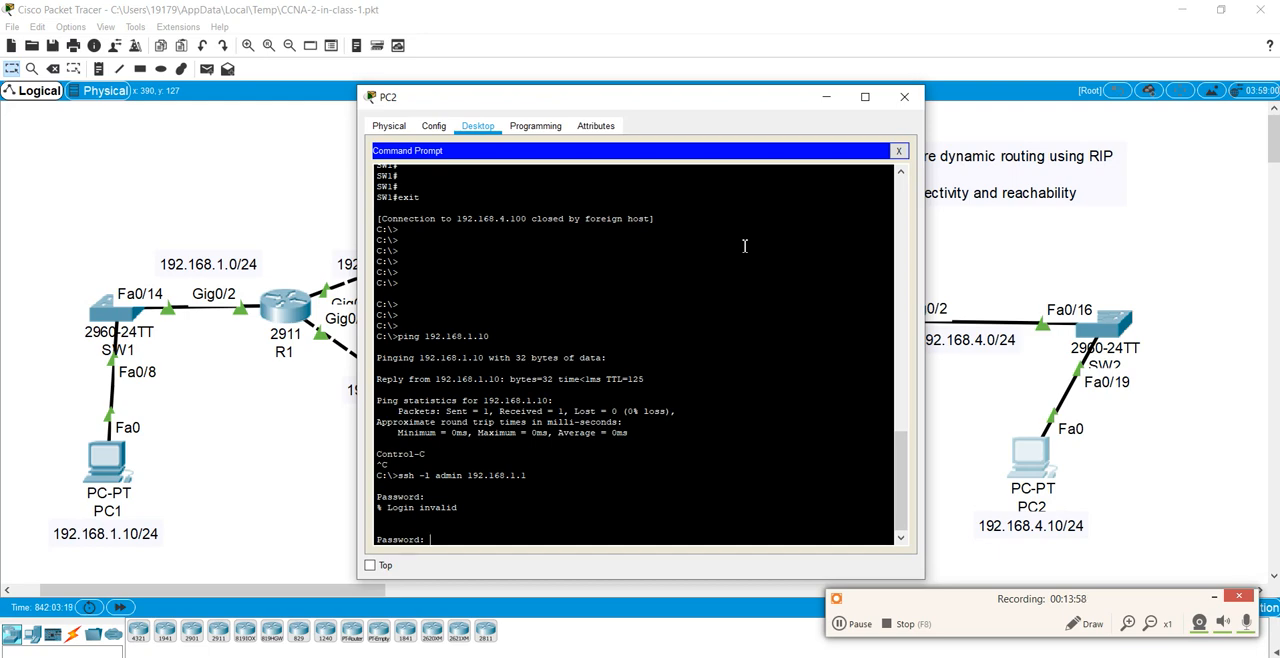
{"action": "key", "text": "Return"}
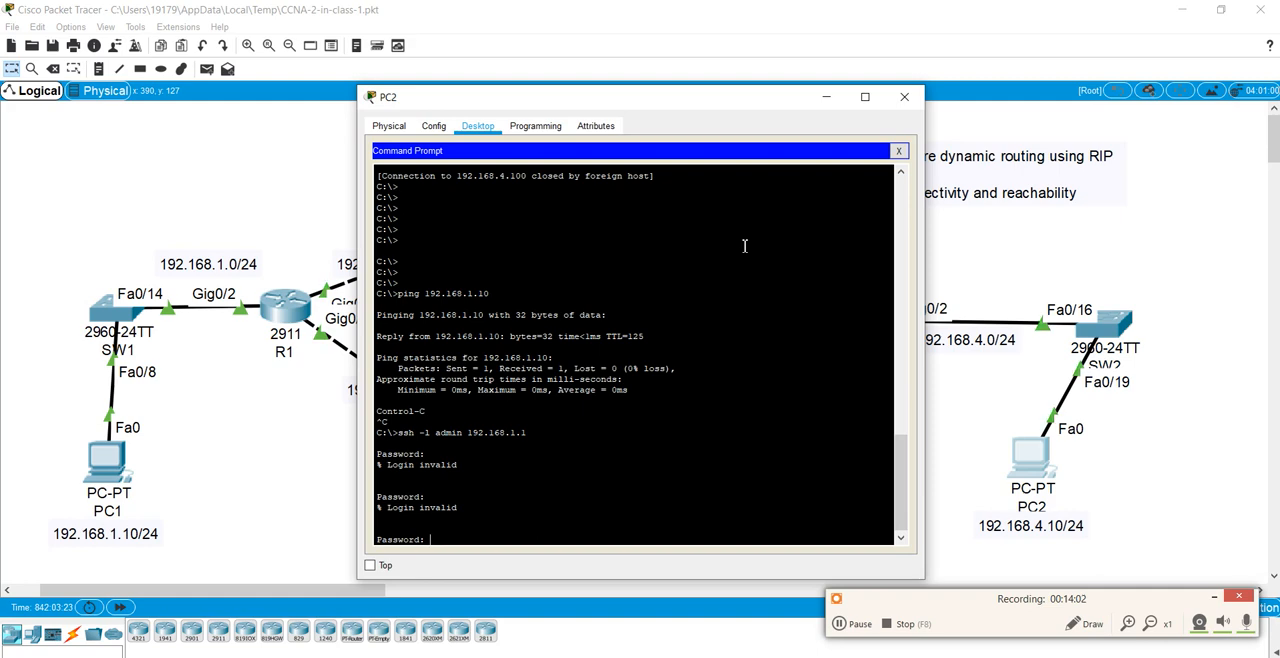
{"action": "key", "text": "Return"}
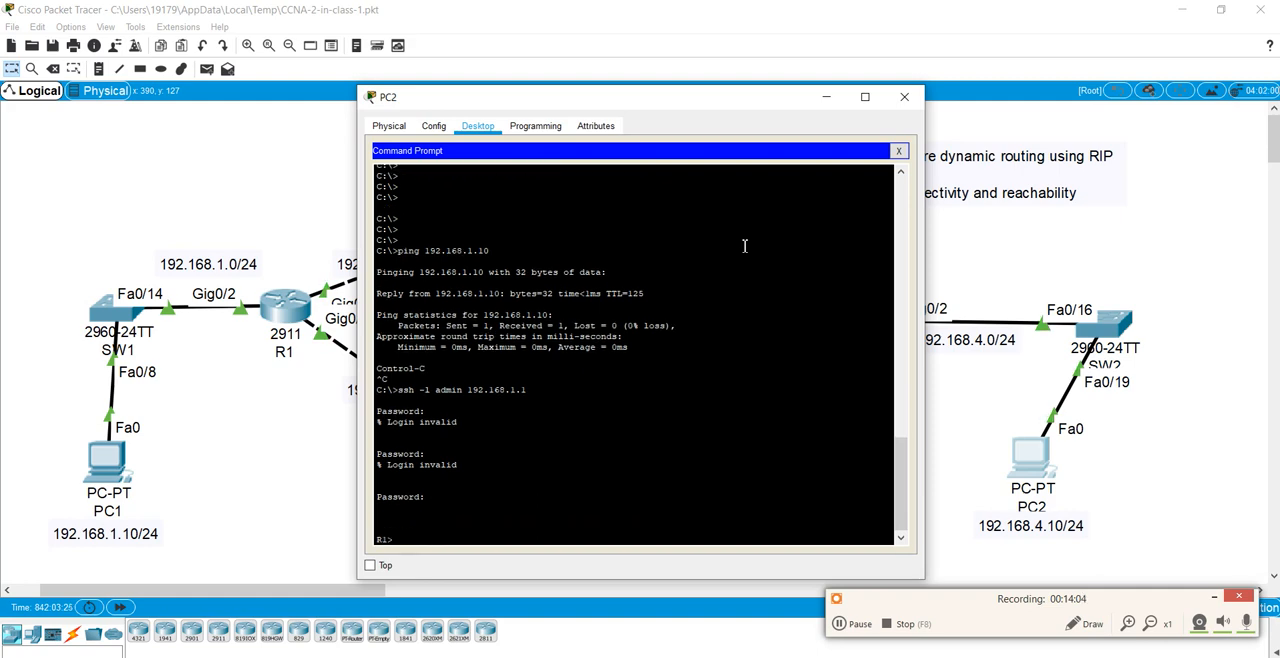
Step: Enter privileged mode on R1 over the SSH session with en and the enable password, and close PC2's command prompt
{"action": "type", "text": "en"}
{"action": "key", "text": "Return"}
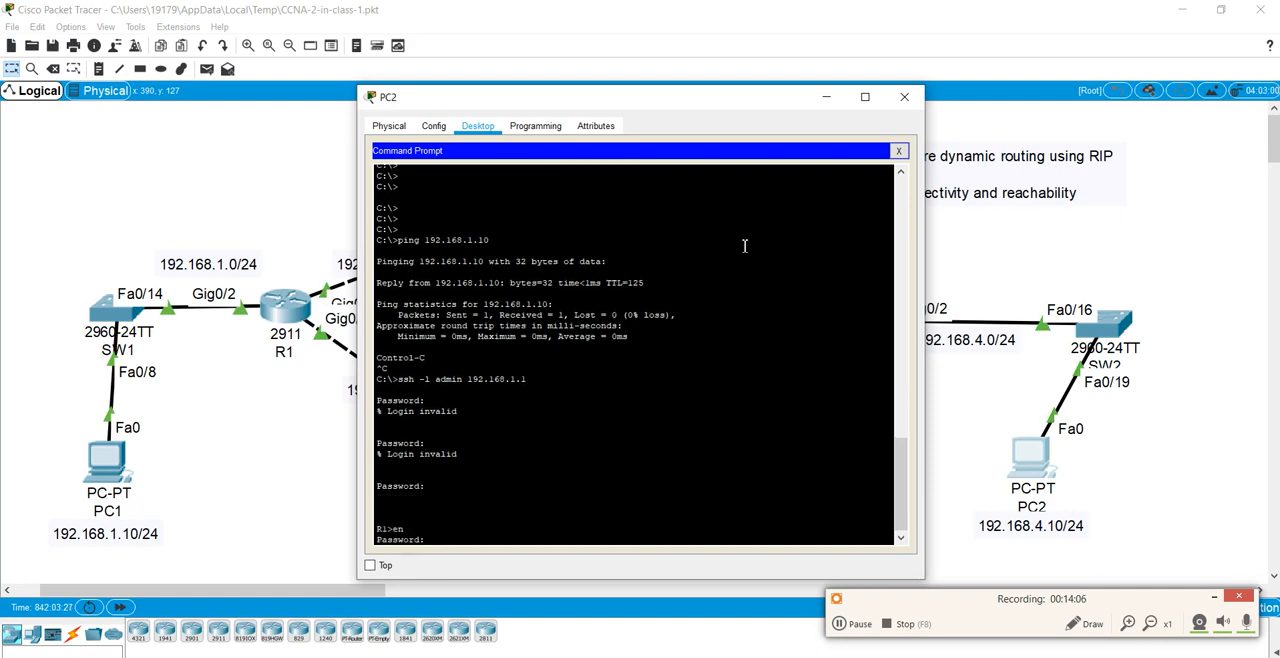
{"action": "key", "text": "Return"}
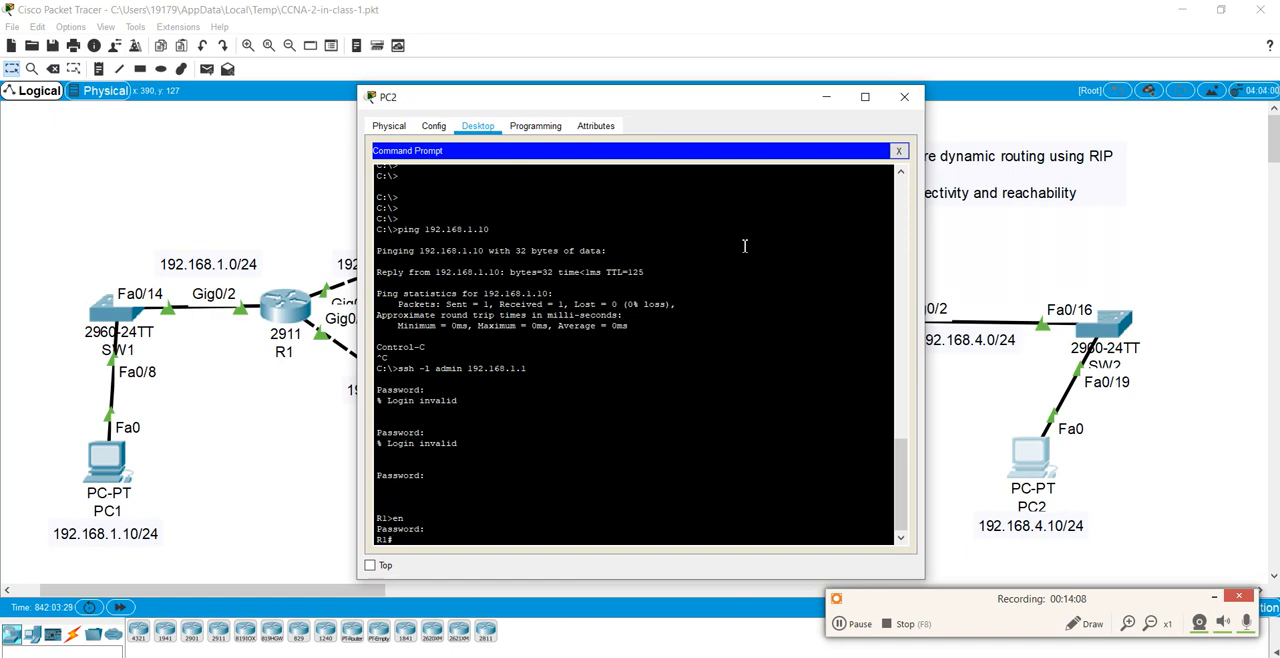
{"action": "key", "text": "Return"}
{"action": "key", "text": "Return"}
{"action": "key", "text": "Return"}
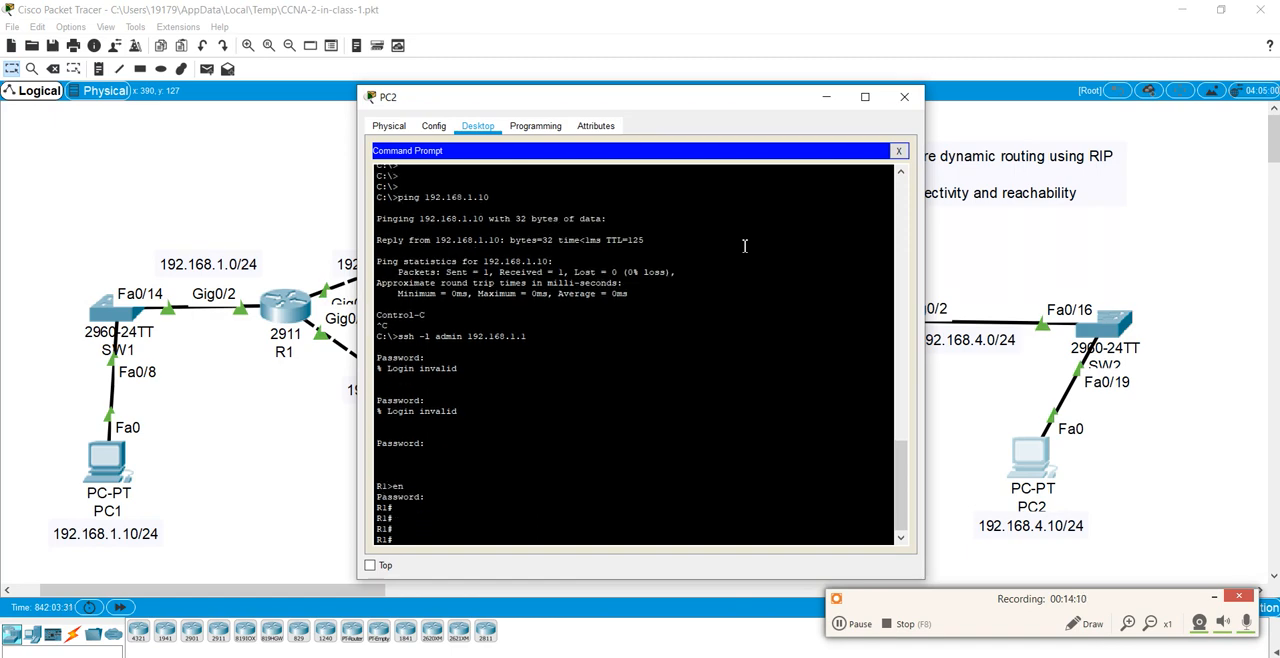
{"action": "left_click", "coordinate": [901, 151]}
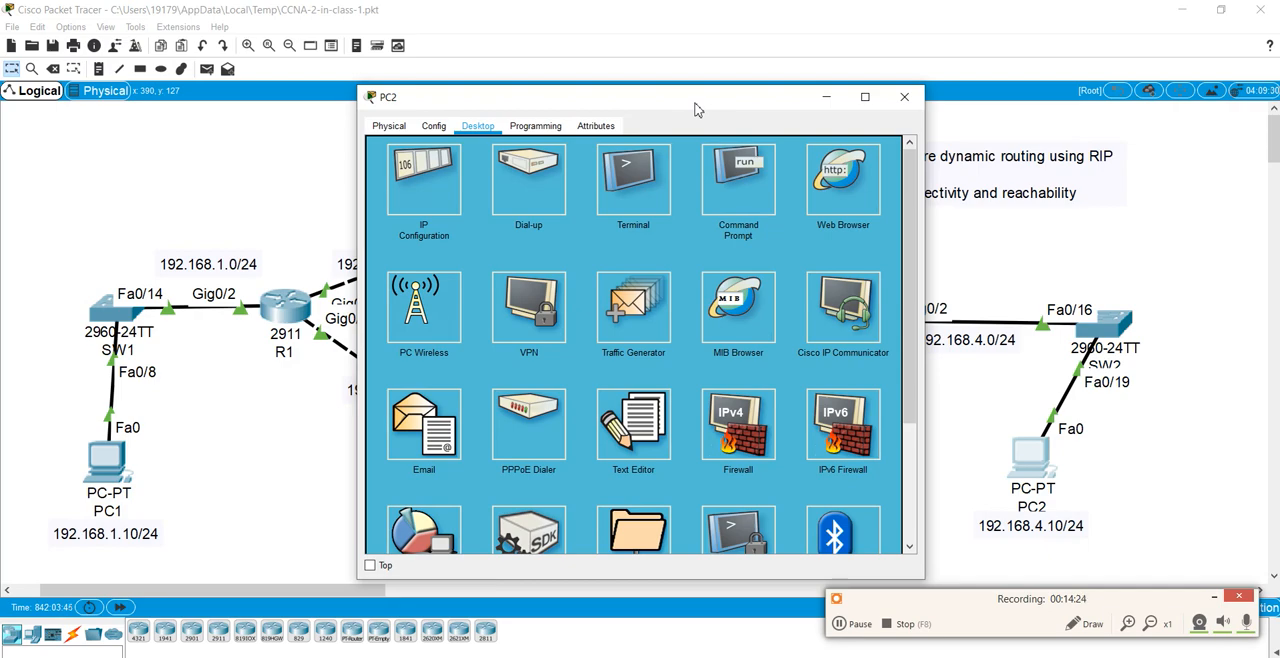
{"action": "left_click_drag", "start_coordinate": [690, 102], "coordinate": [598, 104]}
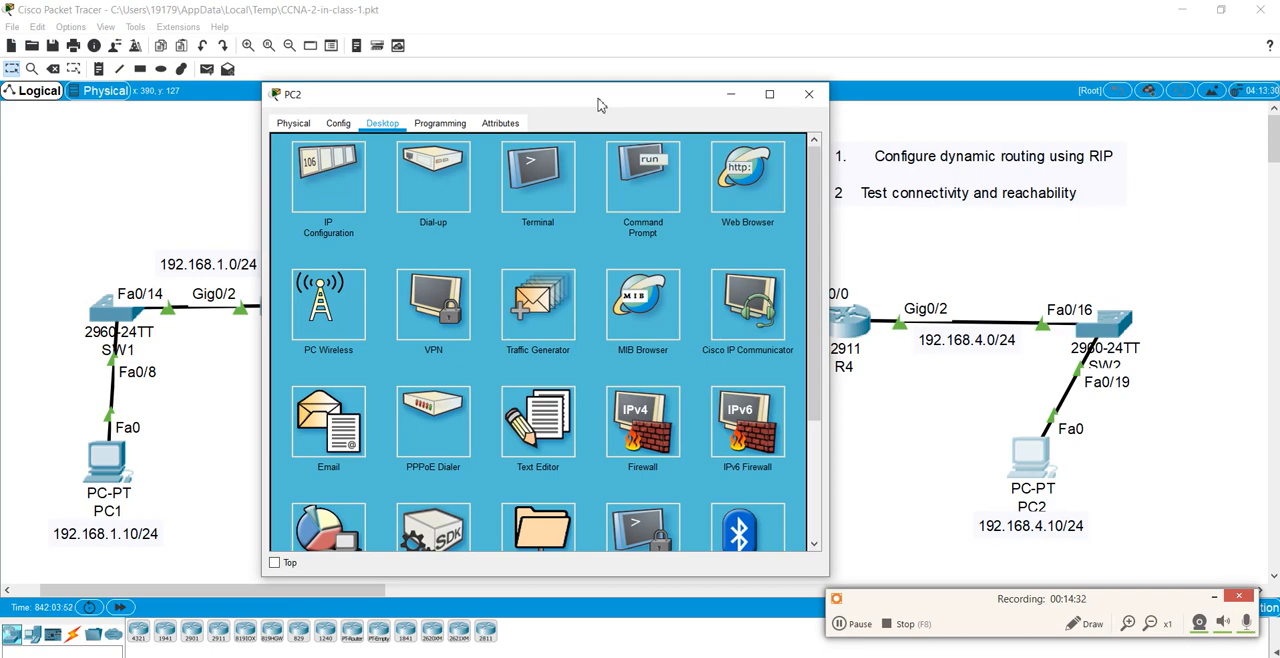
{"action": "left_click_drag", "start_coordinate": [598, 104], "coordinate": [553, 107]}
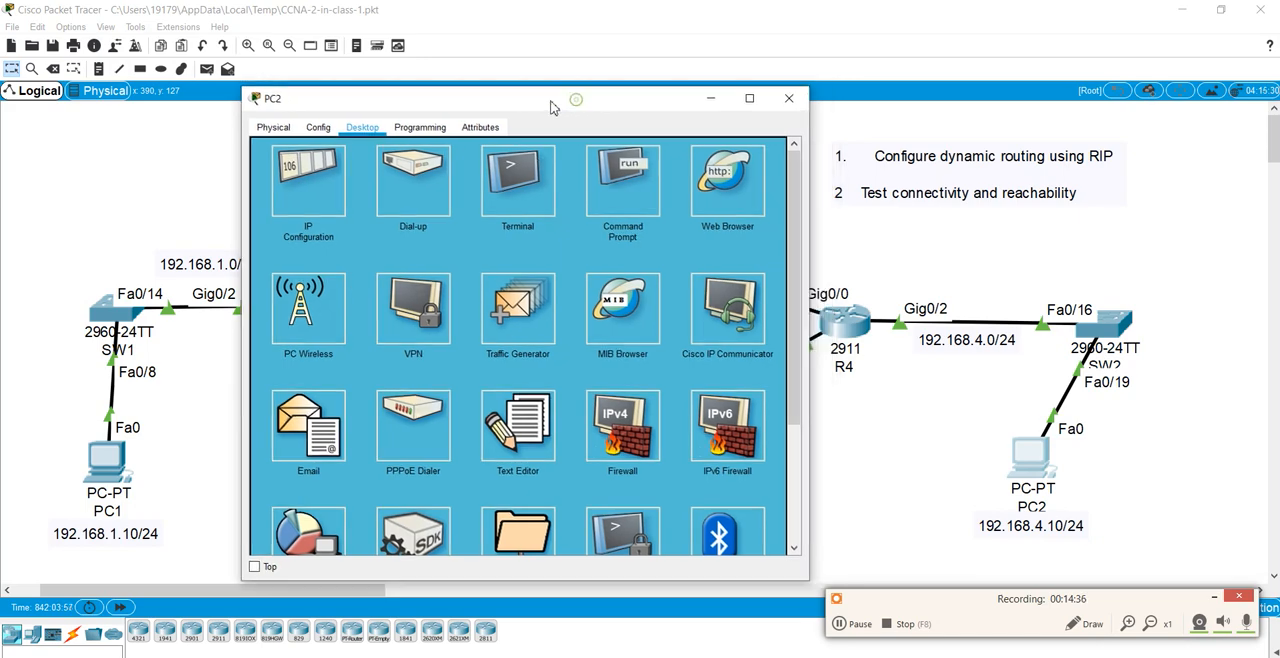